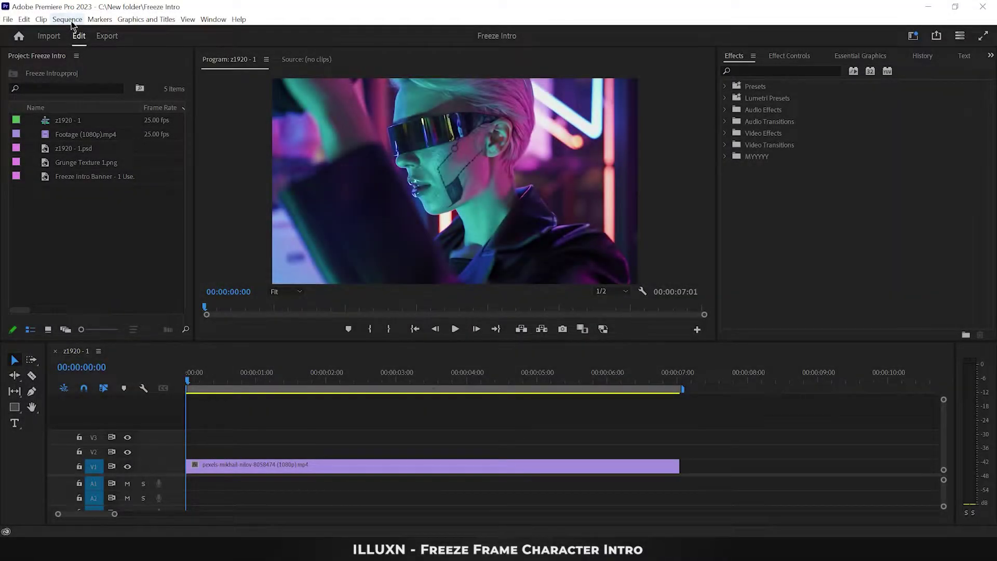
- Review the sequence settings for frame size and timebase, keeping them as they are
click(69, 20)
click(76, 32)
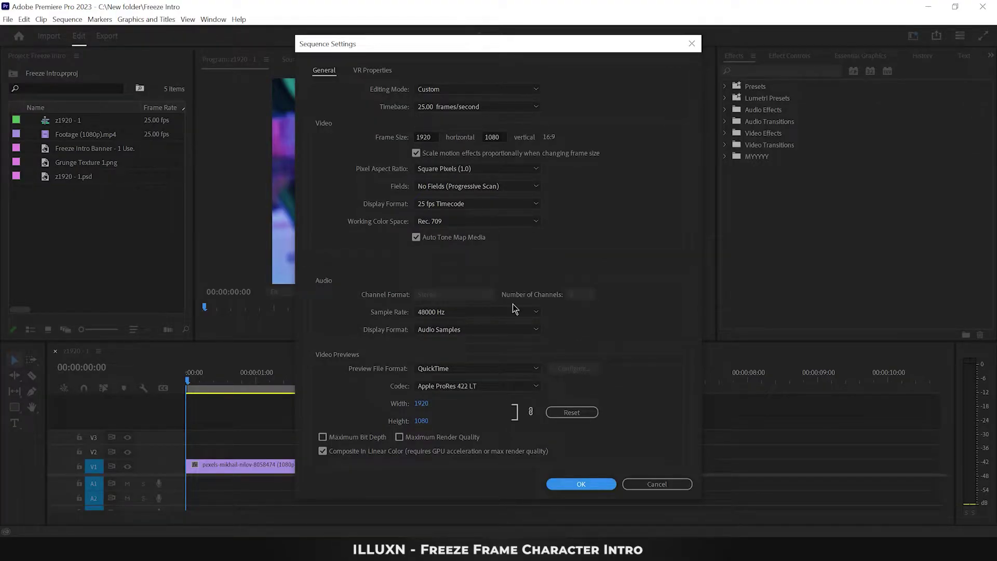
click(562, 481)
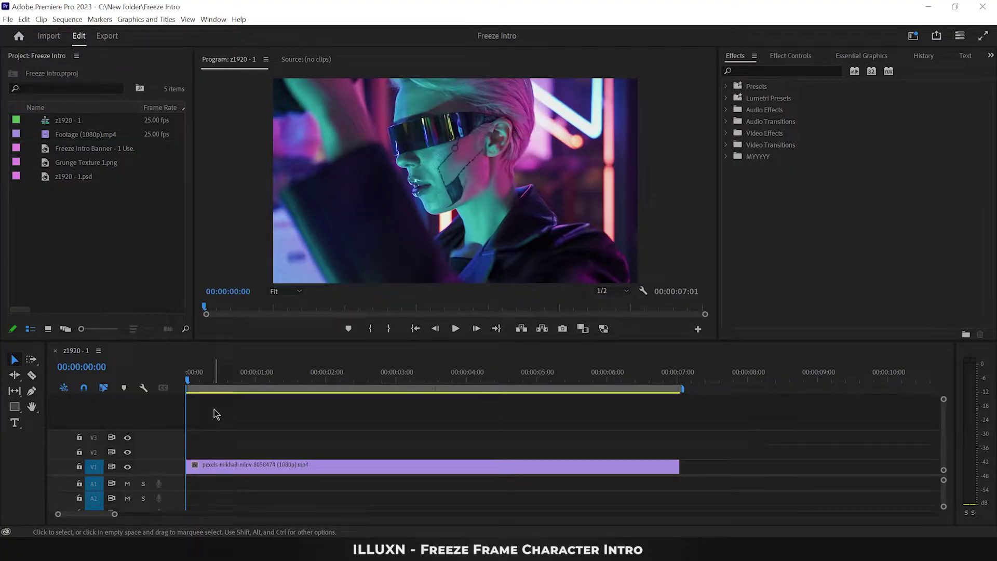
- Split the footage on V1 at 00:00:03:18 and add a frame hold to the part after the cut
click(215, 414)
key(space)
key(space)
drag(292, 379, 447, 389)
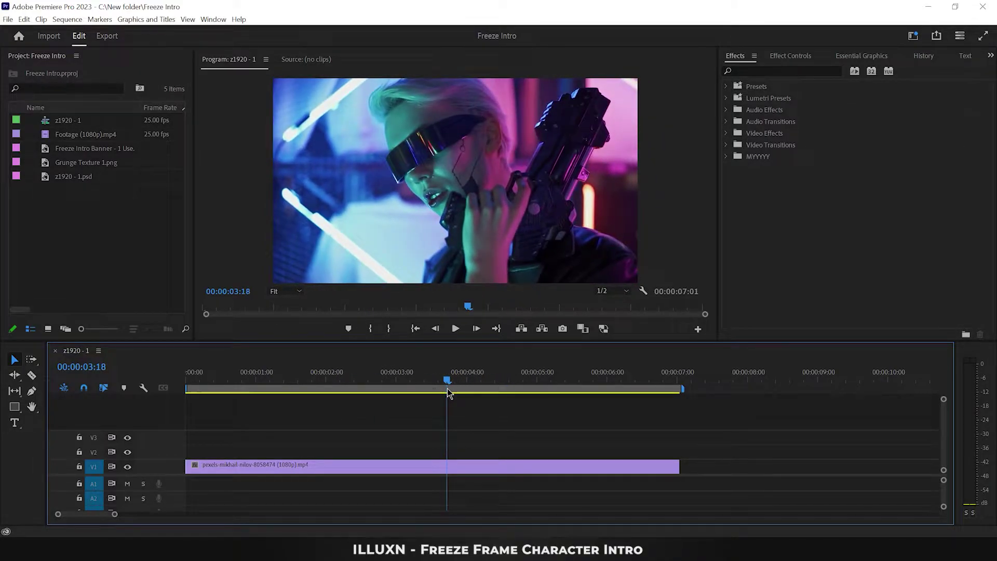
key(c)
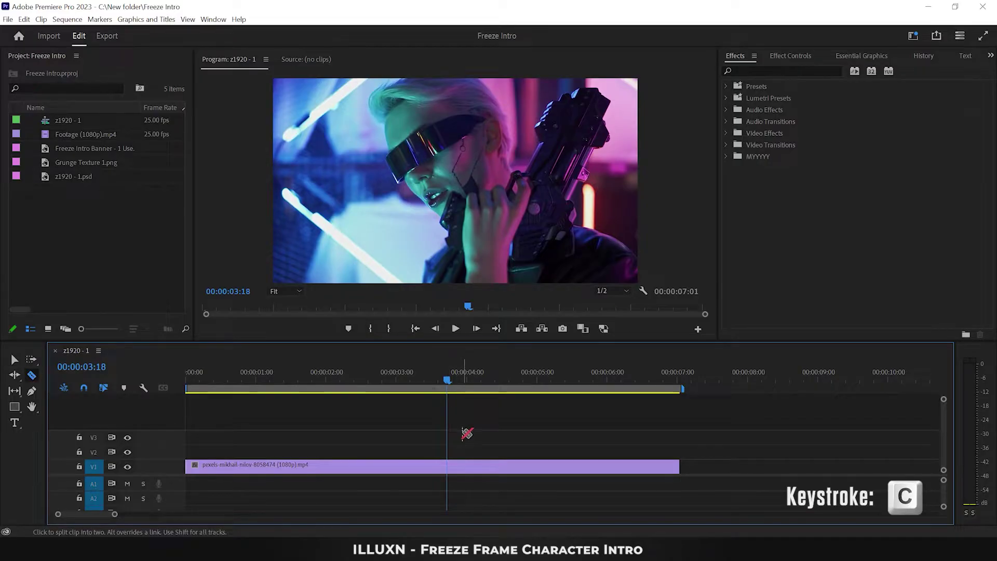
click(450, 466)
key(v)
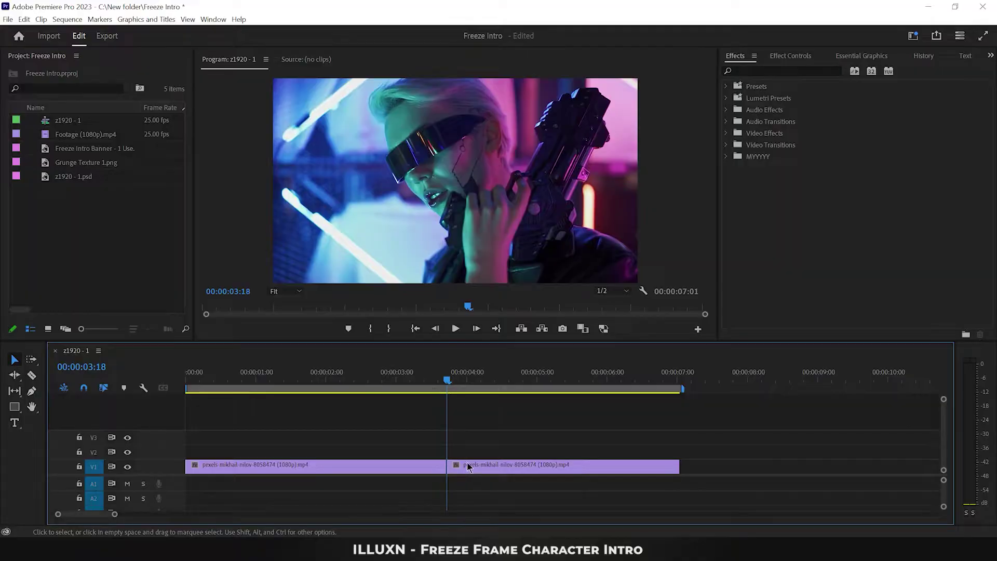
right_click(468, 463)
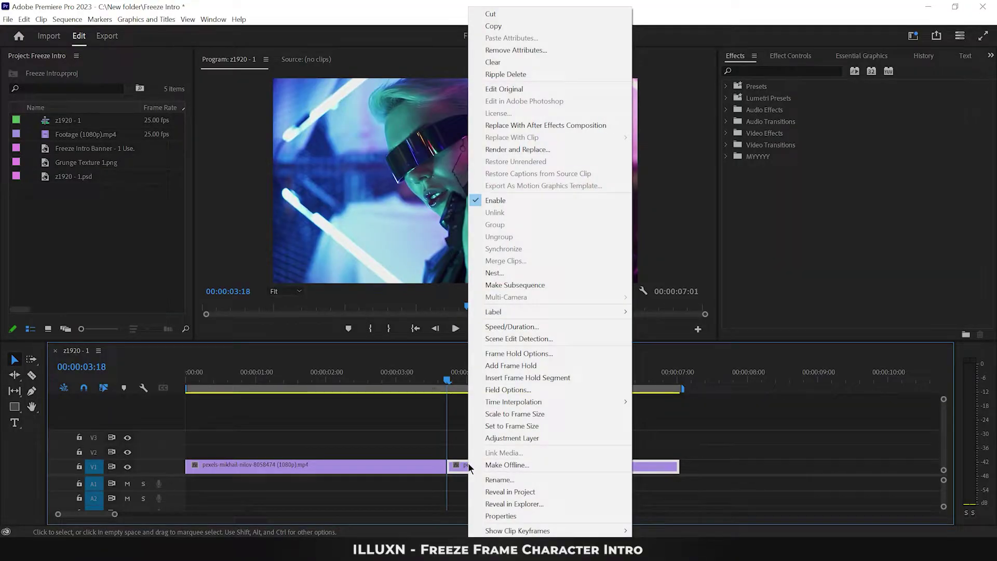
click(502, 365)
- Split the first part of the footage on V1 again at 00:00:02:21
drag(449, 385, 385, 392)
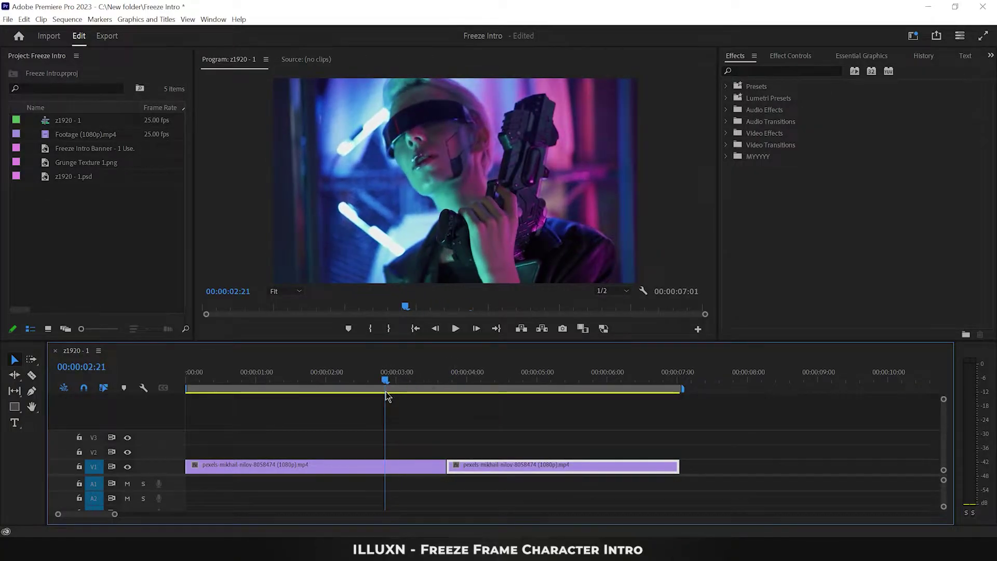
key(c)
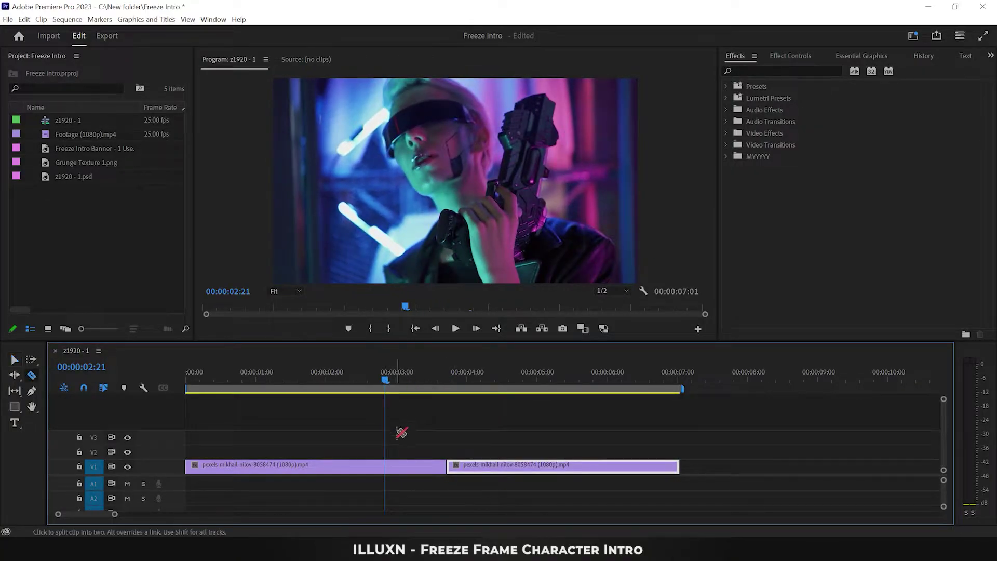
click(390, 466)
key(v)
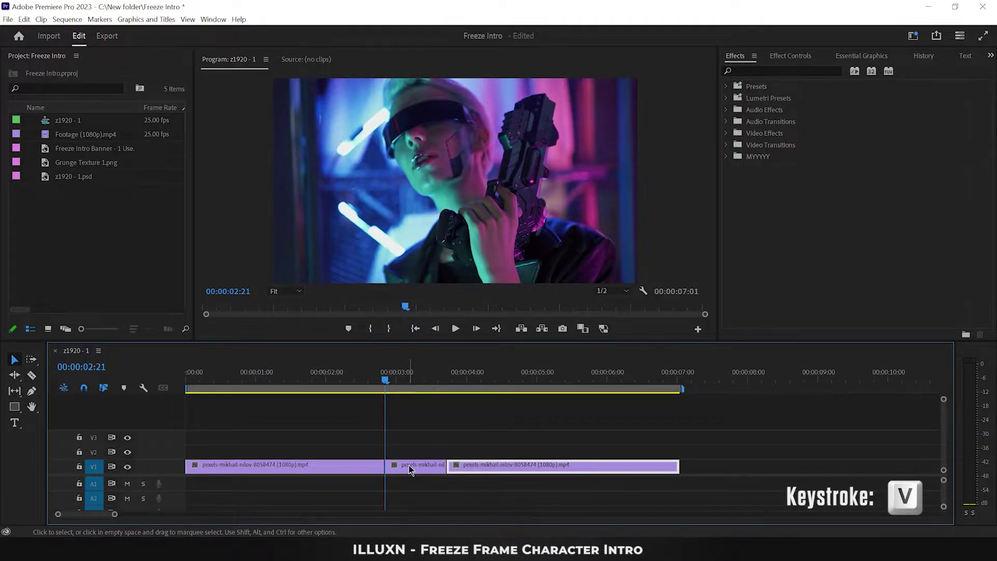
- Speed up the short clip between the two cuts so it ends at 00:00:03:05
right_click(409, 466)
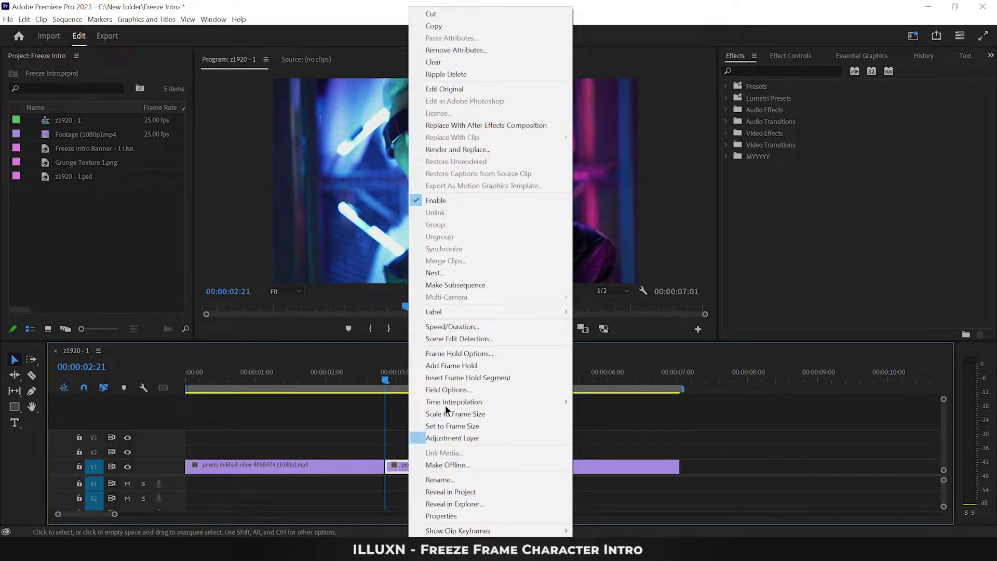
click(473, 326)
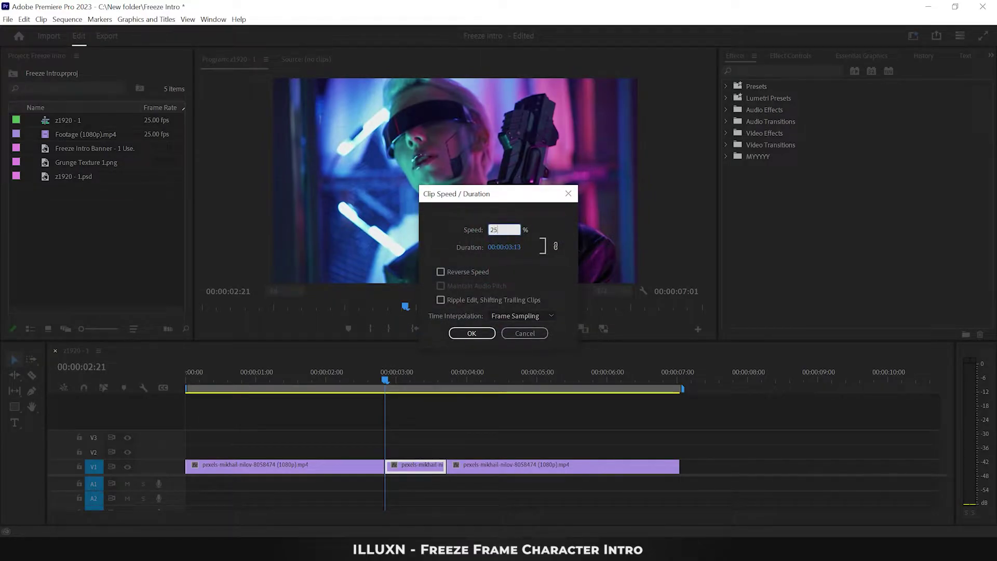
click(476, 333)
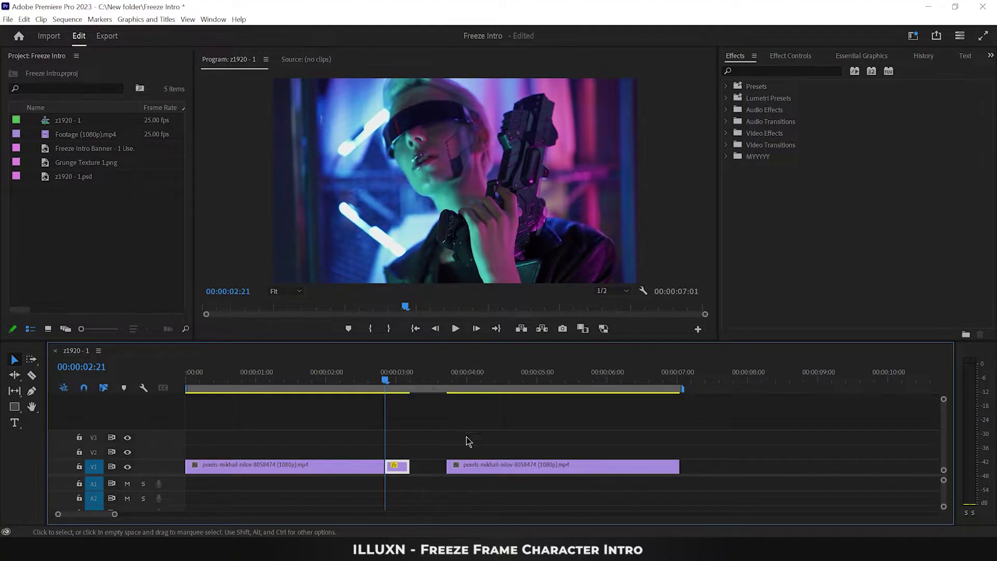
- Close the gap before the frozen clip on V1 and duplicate that clip onto V5 at 00:00:03:05
drag(483, 466, 454, 468)
key(Down)
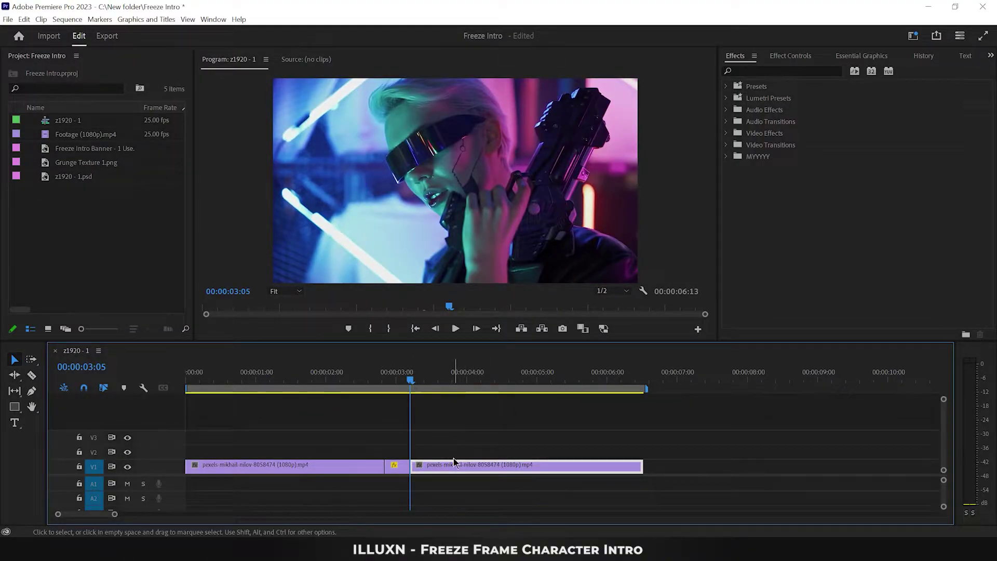
drag(454, 463, 461, 407)
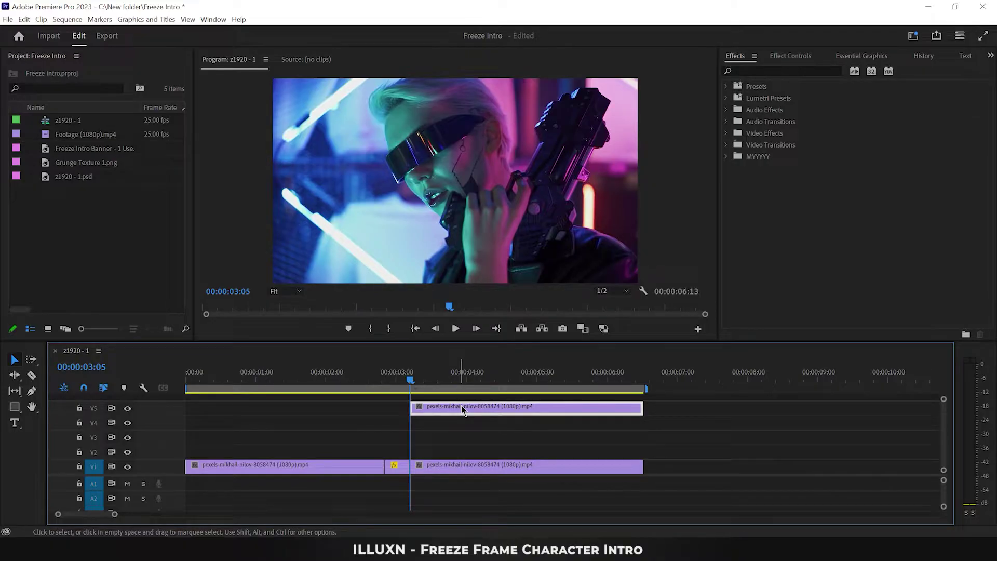
- Start a free-draw opacity mask on the V5 clip, tracing the character from the lower sleeve up along the chin and visor
click(792, 57)
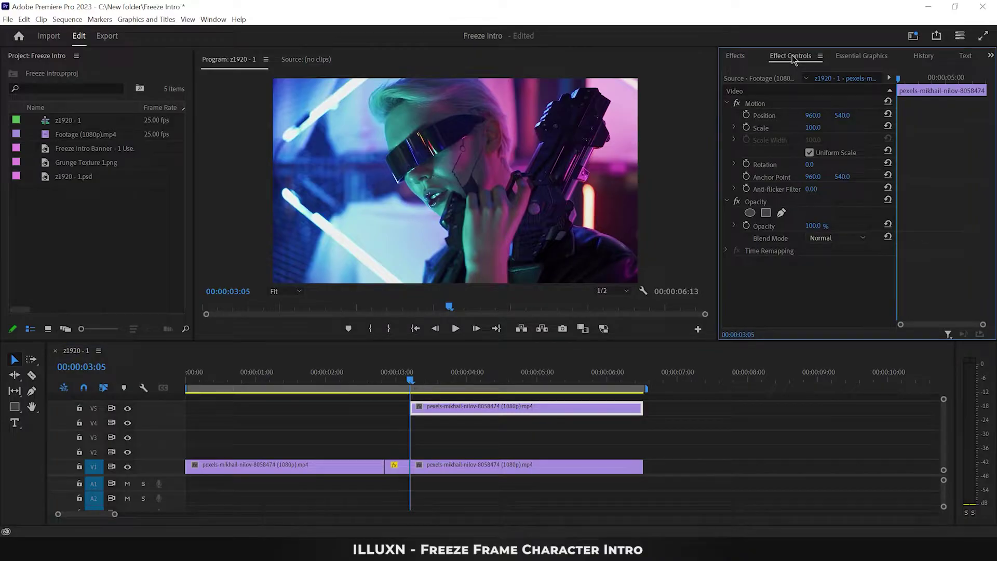
click(781, 214)
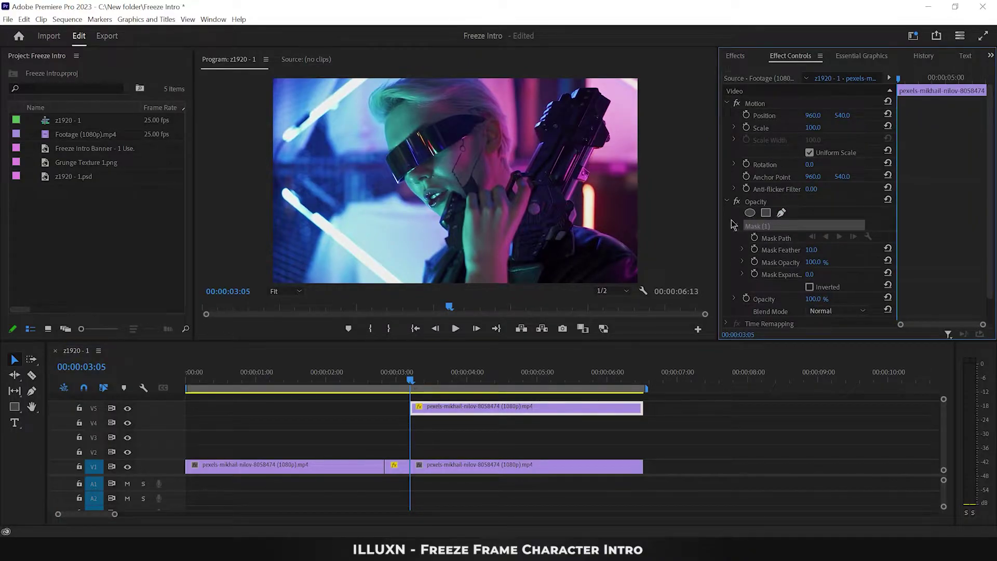
click(424, 286)
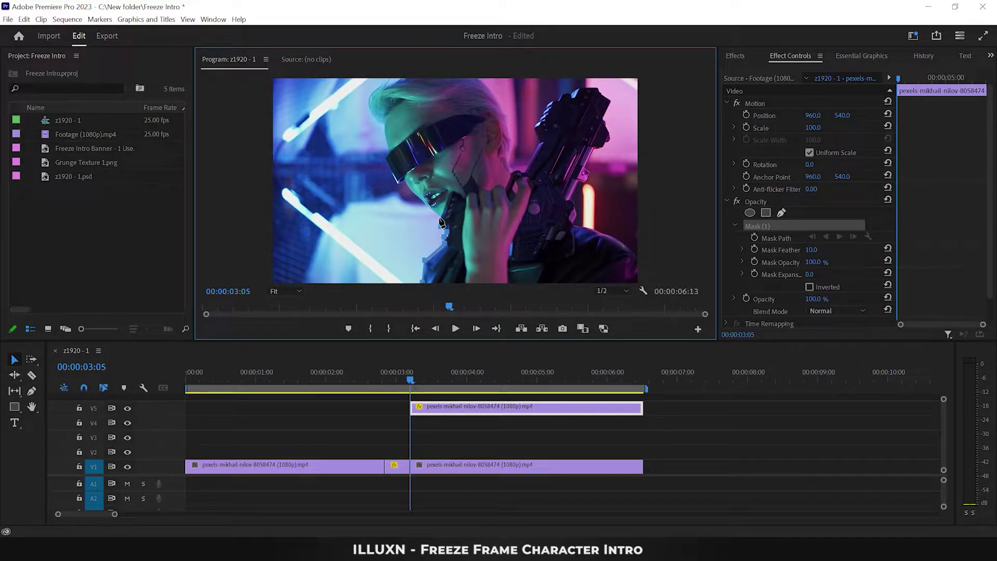
click(285, 291)
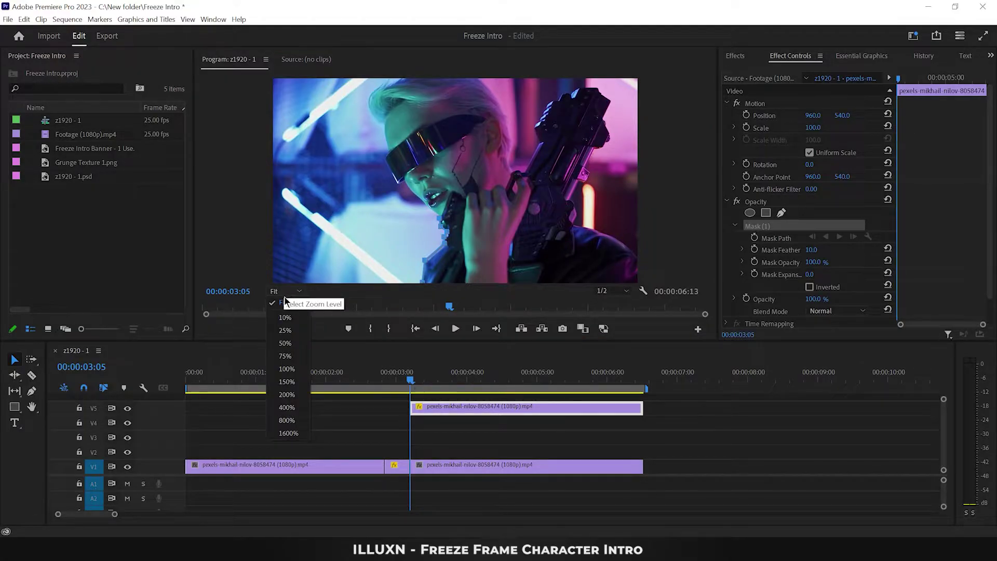
click(285, 355)
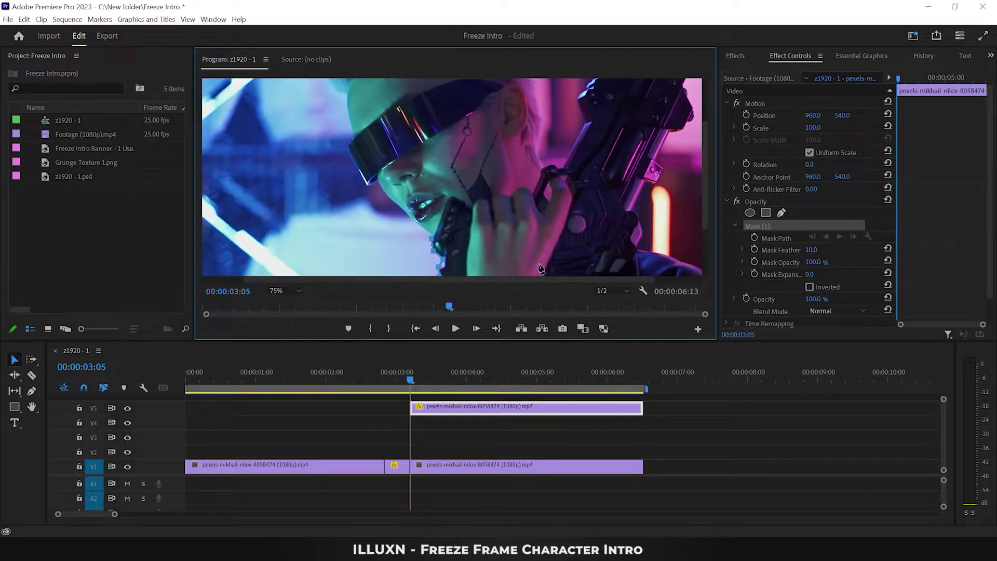
drag(706, 204, 707, 222)
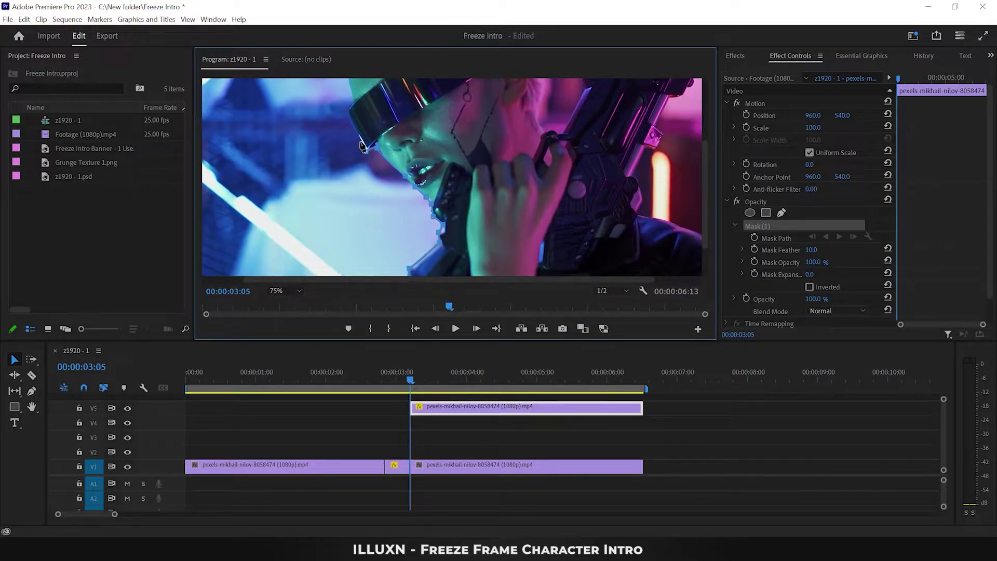
scroll(358, 161, up, 3)
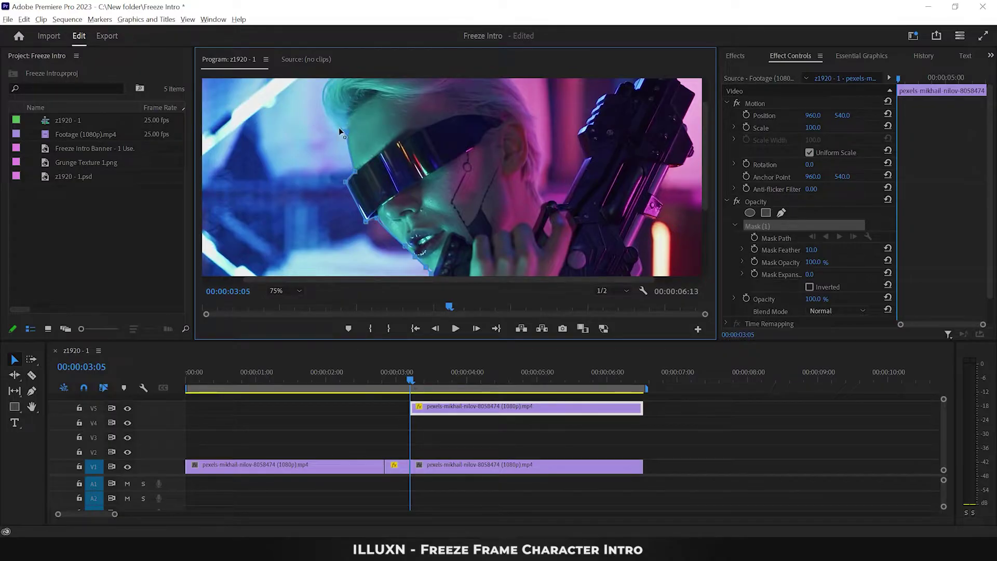
- Continue the mask outline down the back of the head and neck, then around the gun's barrel and far edge
drag(538, 183, 522, 236)
click(544, 201)
click(562, 206)
click(583, 160)
click(583, 159)
click(577, 138)
click(587, 124)
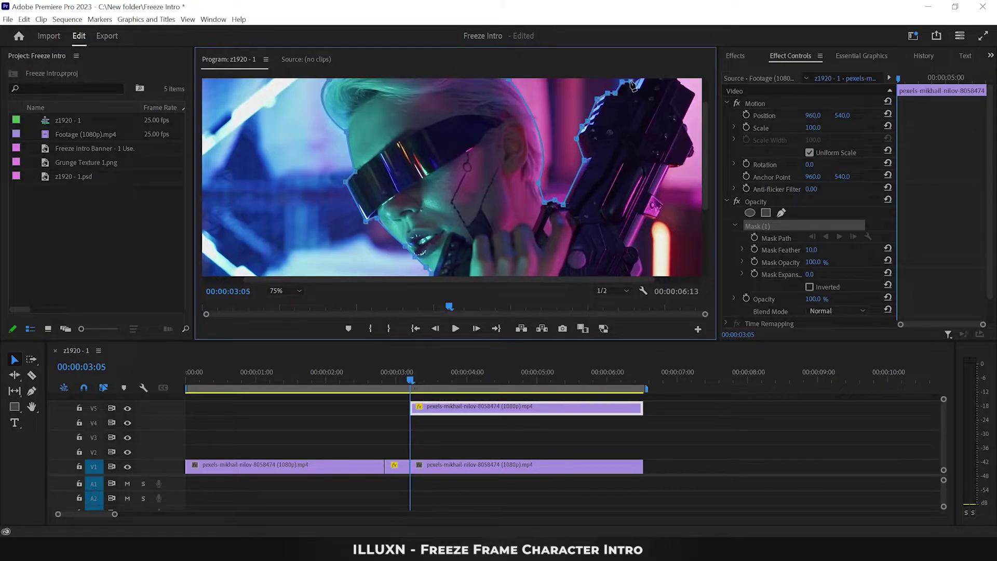
scroll(657, 171, down, 1)
click(658, 186)
click(648, 204)
click(635, 228)
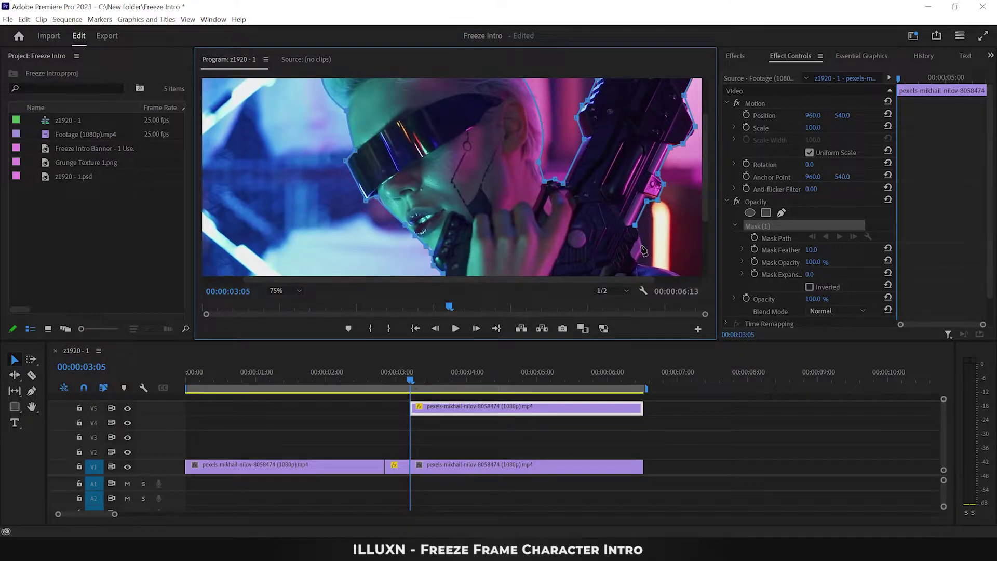
- Trace the mask over the shoulder and along the frame's lower edge, close it, and fit the whole frame in view
click(642, 248)
scroll(644, 211, down, 3)
click(698, 228)
scroll(703, 244, down, 1)
scroll(704, 244, right, 1)
click(681, 217)
click(683, 256)
click(351, 260)
click(352, 257)
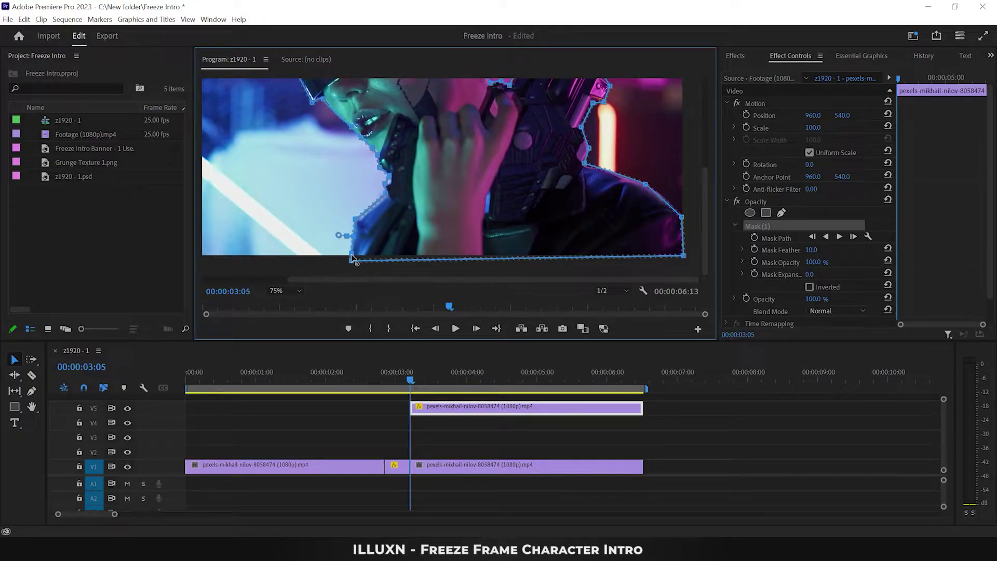
click(281, 290)
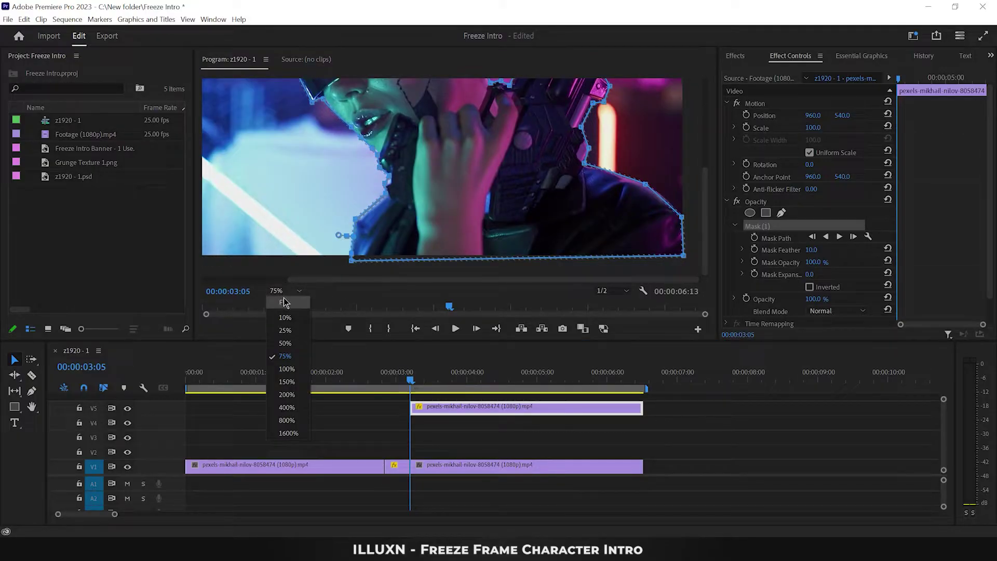
click(285, 304)
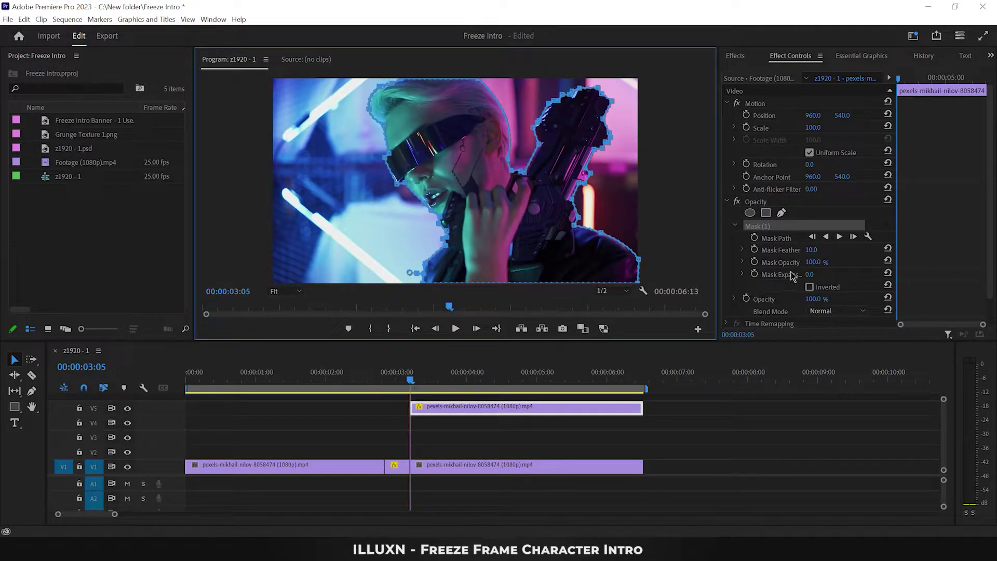
- Set the mask feather to 0 and check the character cutout with track V1 briefly hidden
click(812, 250)
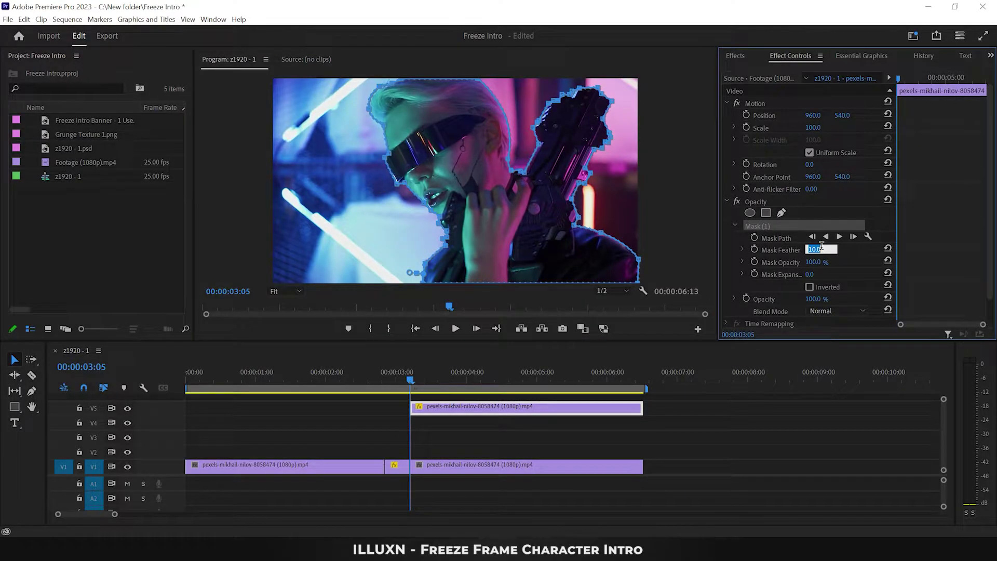
text(0)
key(Return)
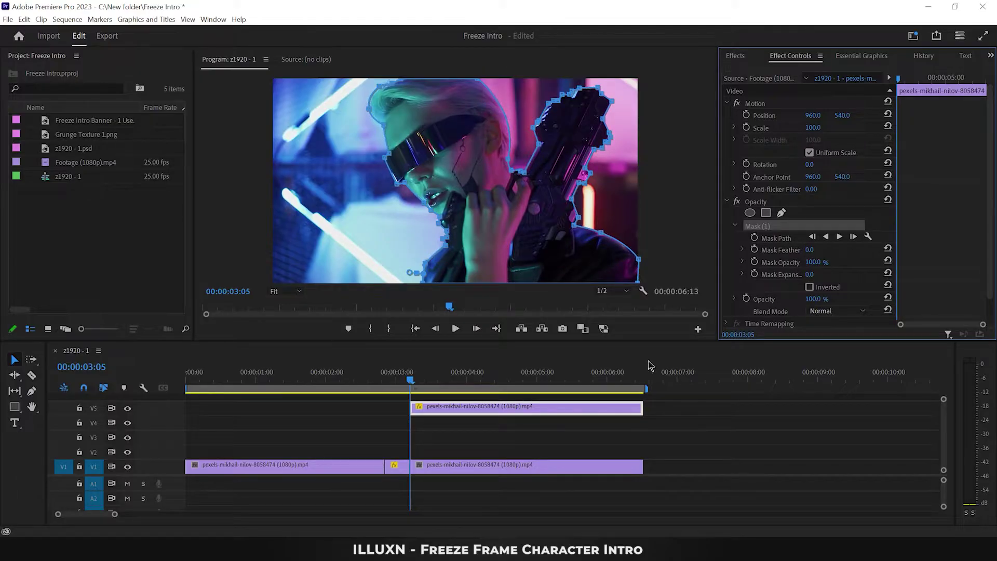
click(127, 468)
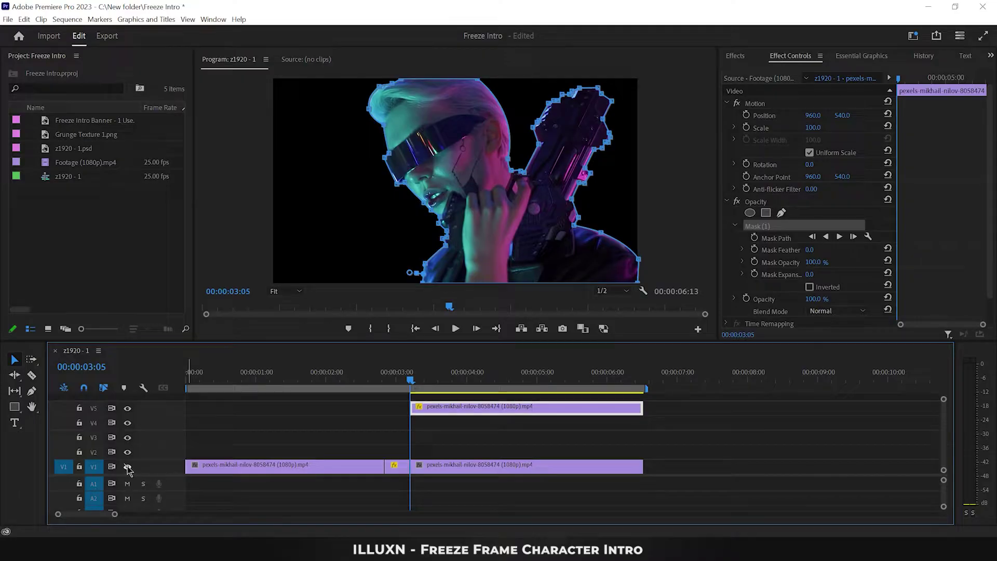
click(127, 467)
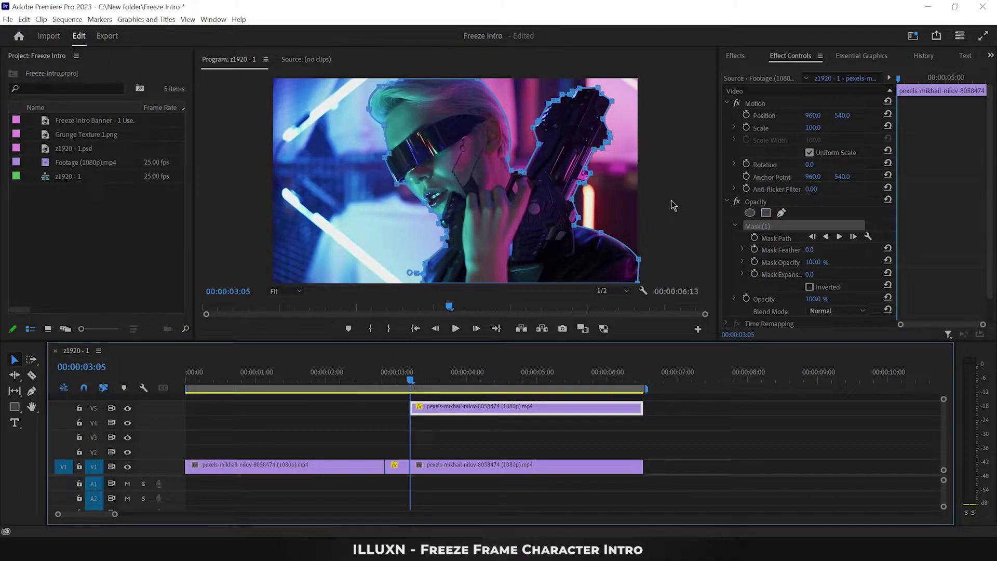
- Find the Gaussian Blur effect and apply it to the masked clip on V5
click(735, 57)
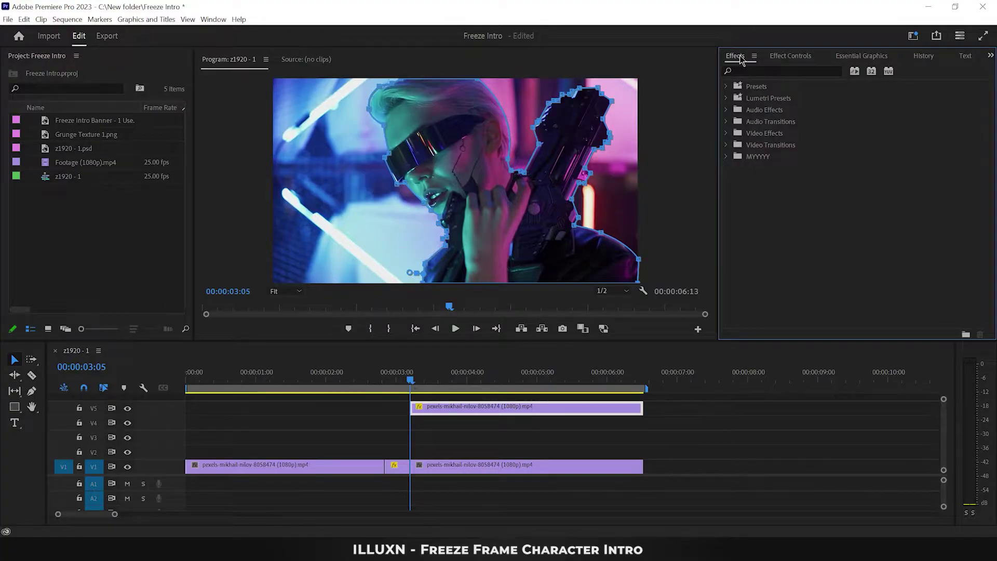
click(754, 69)
text(gauss)
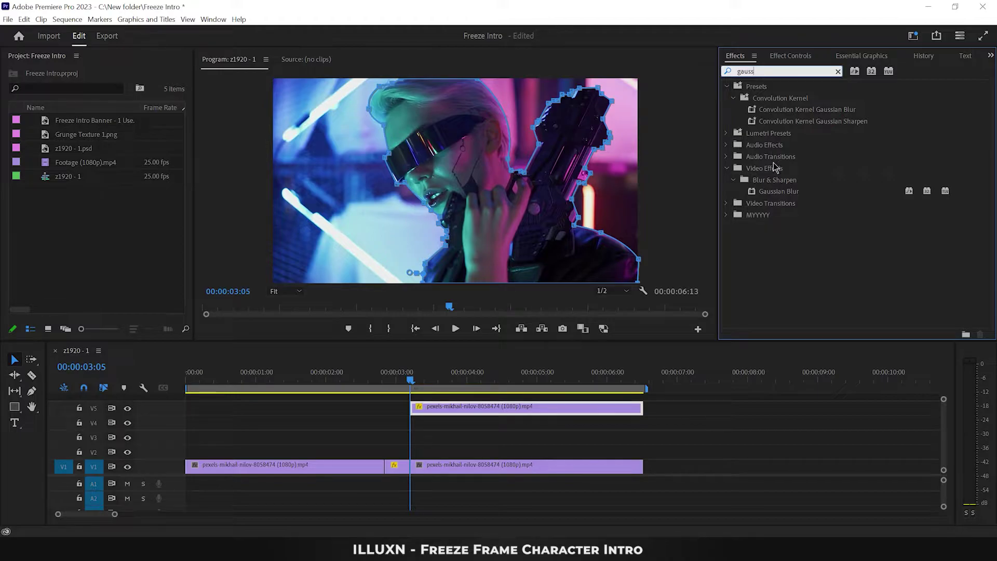
click(778, 192)
drag(699, 249, 530, 410)
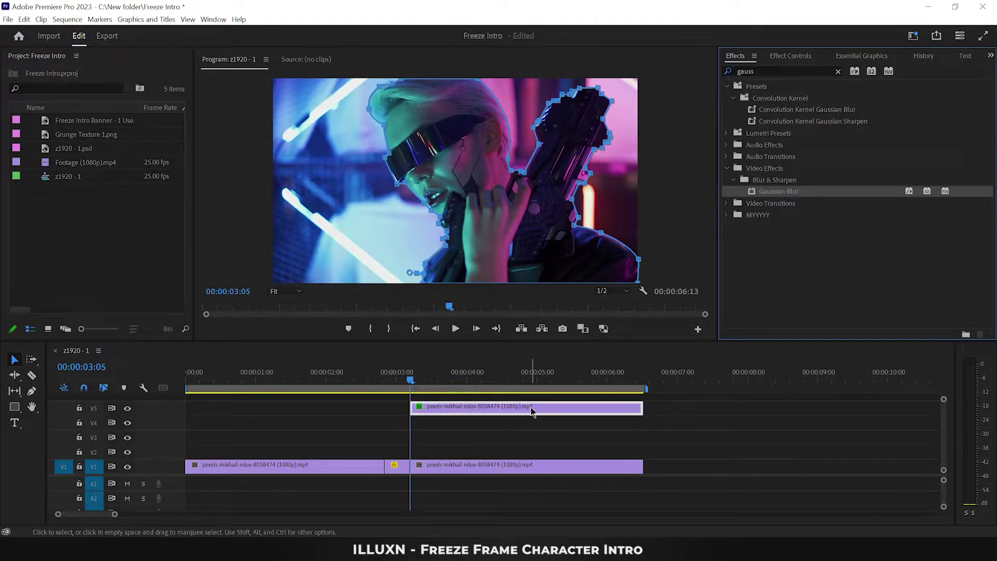
- Find the Luma Curve effect and apply it to the masked clip on V5
click(774, 70)
text(curve)
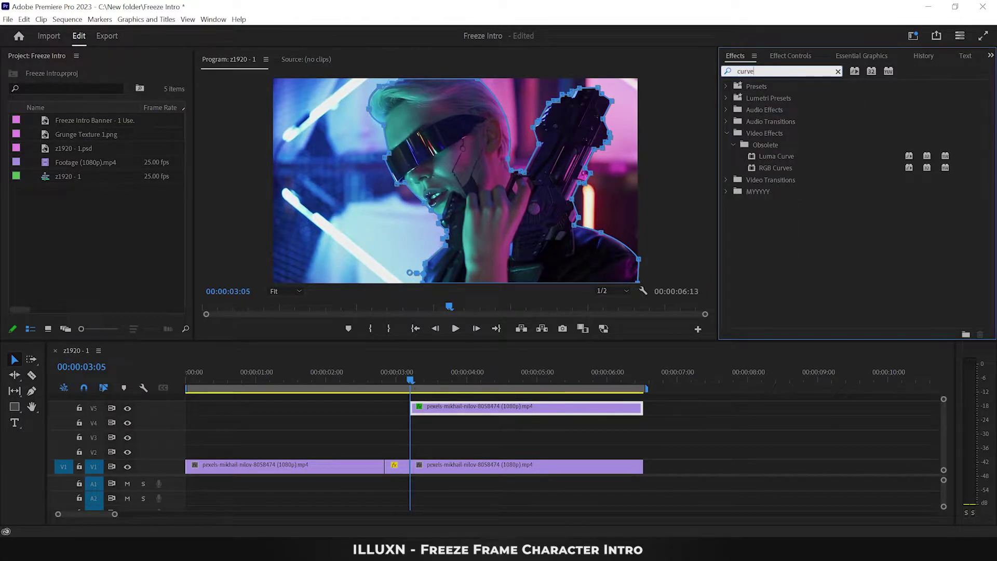
click(778, 157)
drag(584, 325, 537, 410)
- Find the Threshold effect and apply it to the masked clip on V5
click(769, 71)
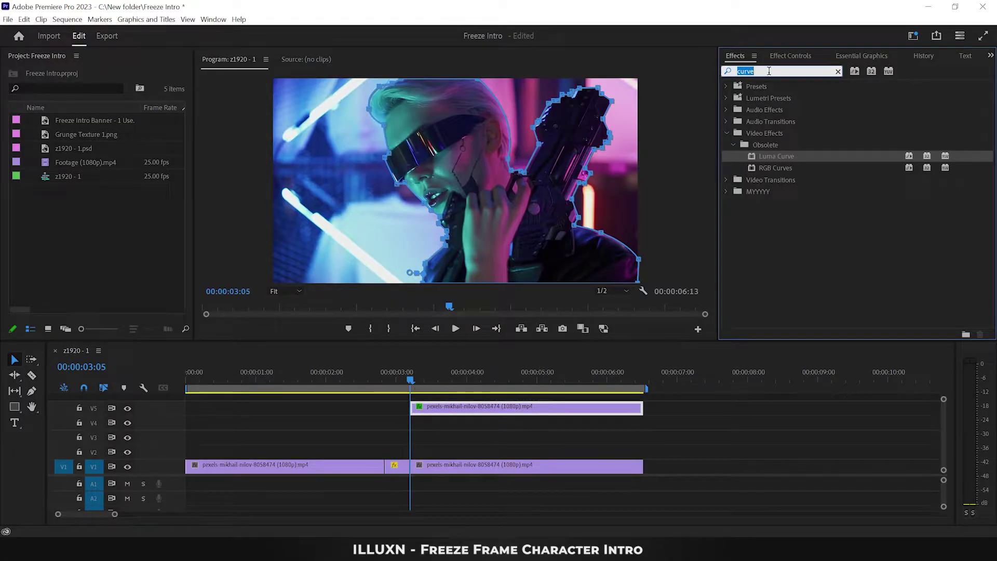
text(thresh)
click(775, 159)
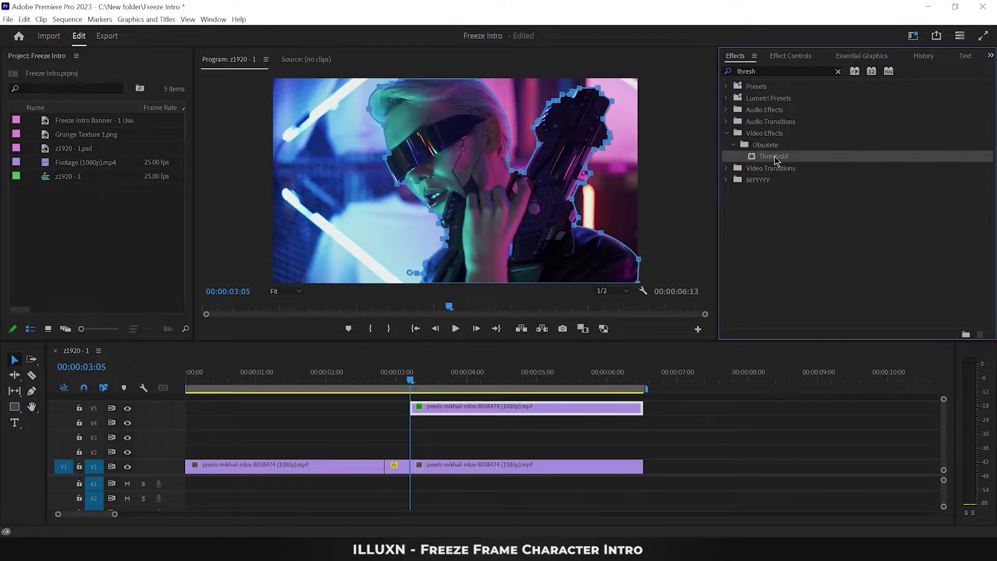
drag(632, 282, 566, 410)
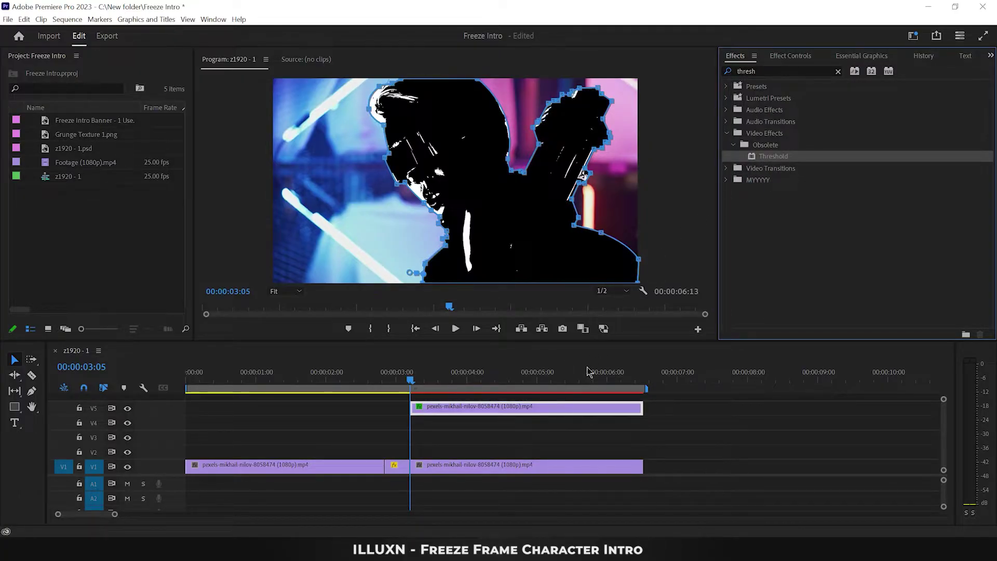
- Find the Tint effect and apply it to the masked clip on V5
double_click(777, 70)
text(tint)
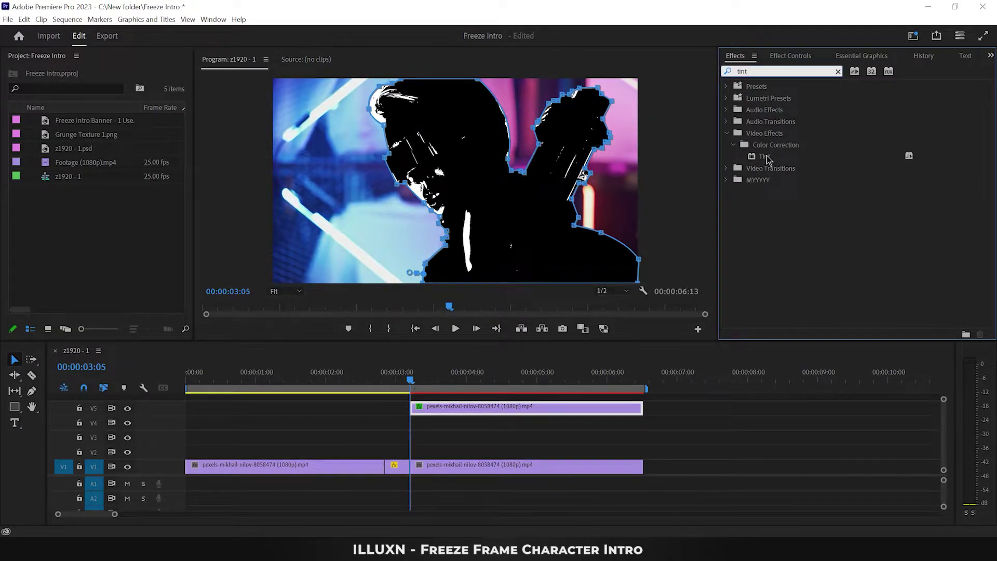
click(767, 157)
drag(609, 318, 554, 410)
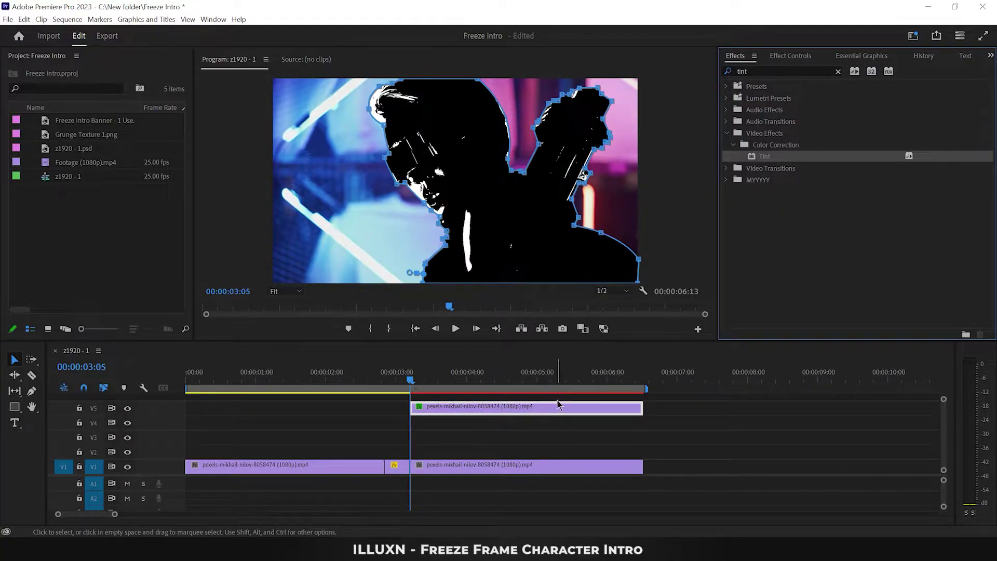
- Lower the masked clip's Threshold level to about a quarter of its 0 to 1 range
click(785, 57)
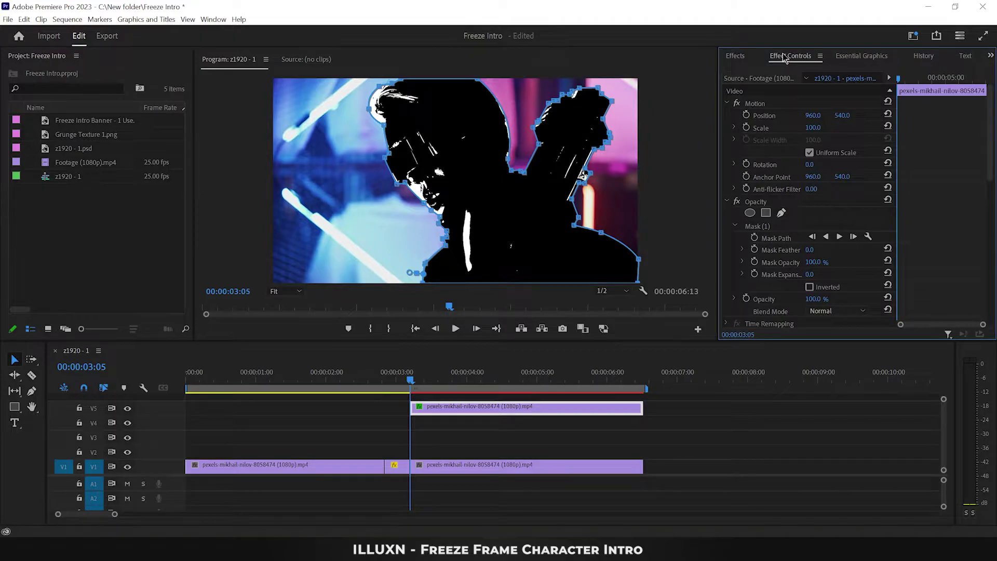
drag(992, 136, 976, 283)
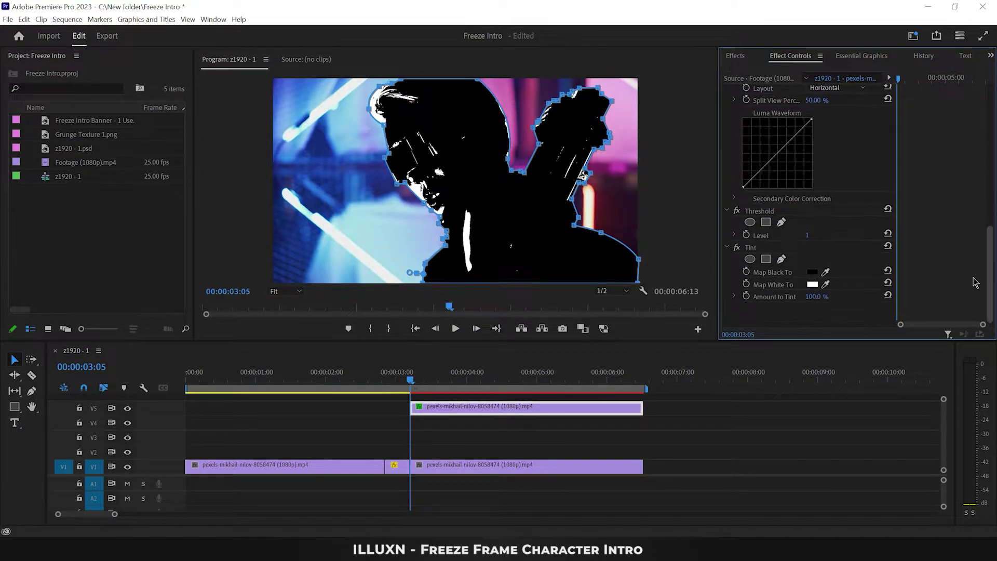
click(734, 235)
drag(811, 257, 773, 258)
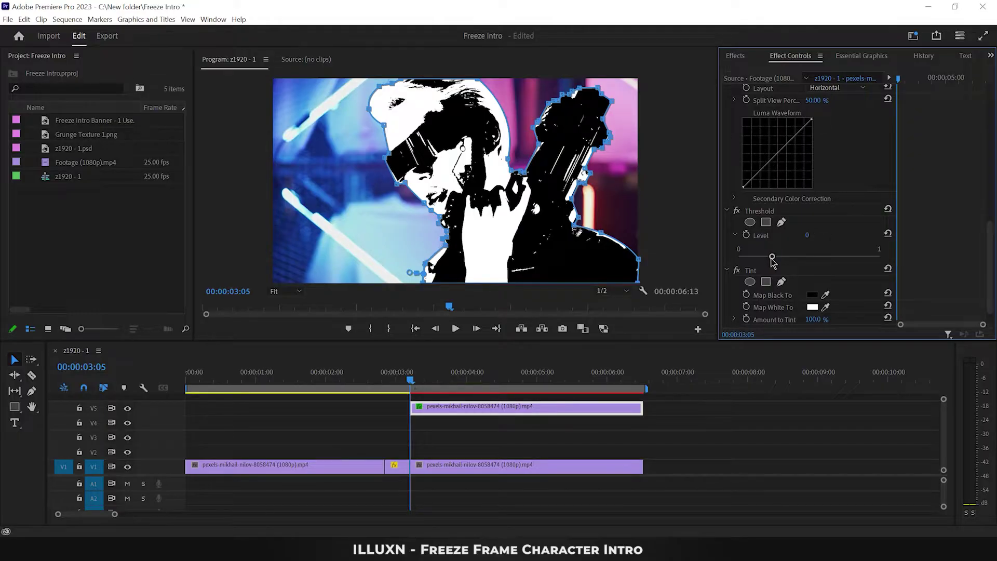
- Add a point near the highlight end of the Luma Curve waveform, raise it slightly, and deselect the clip
drag(991, 242, 991, 220)
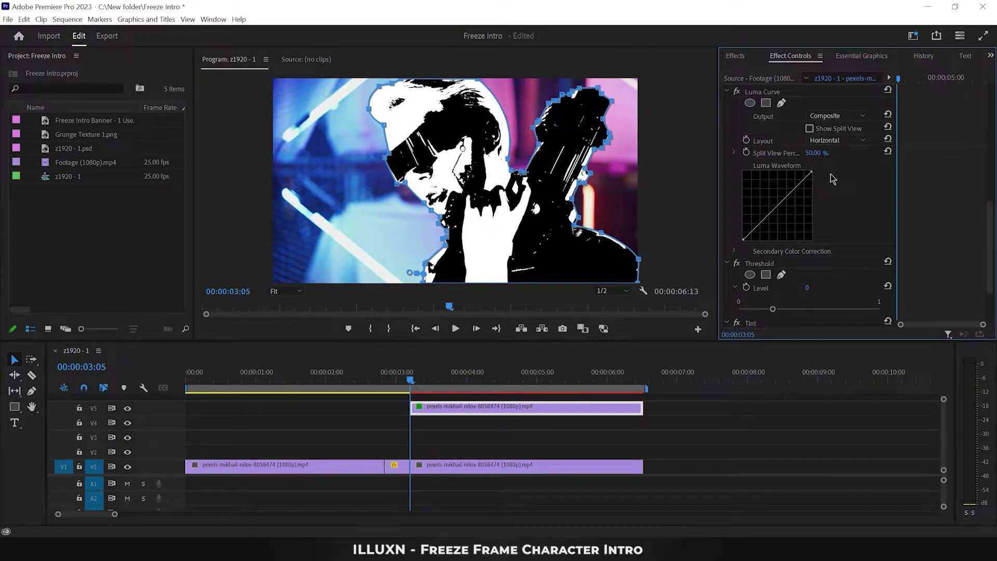
drag(800, 183, 797, 184)
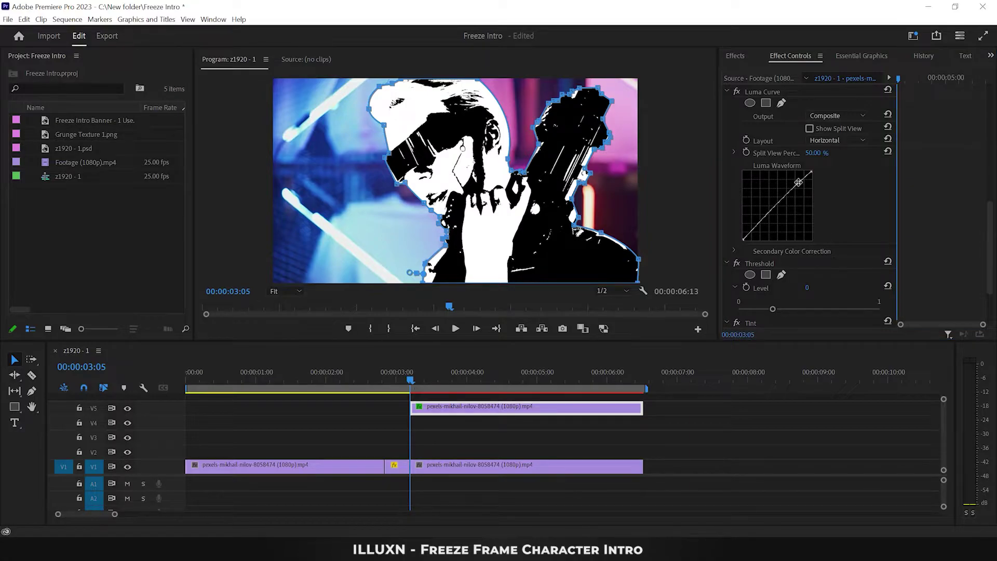
click(704, 440)
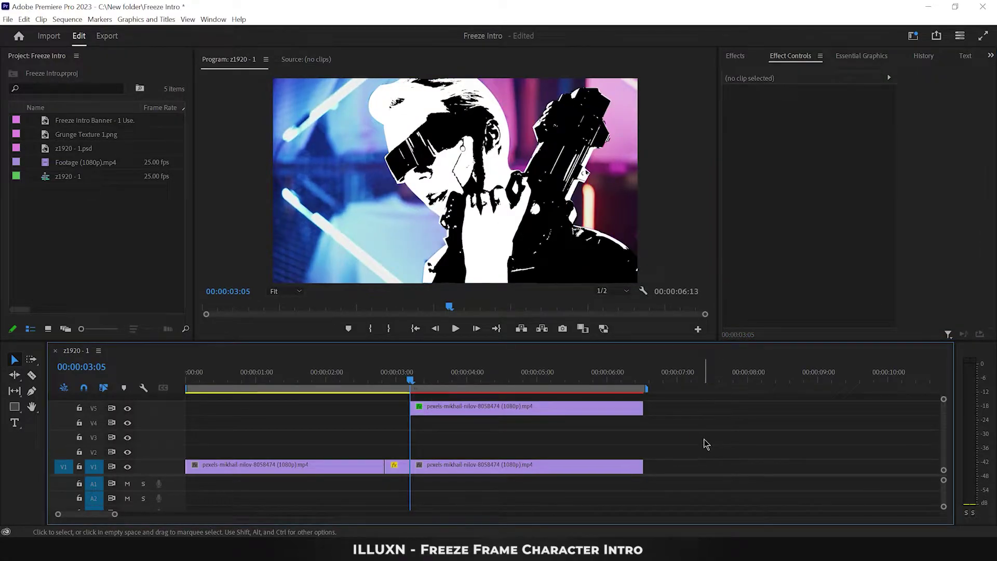
- Set the Gaussian Blur blurriness of the masked clip on V5 to 5
click(613, 412)
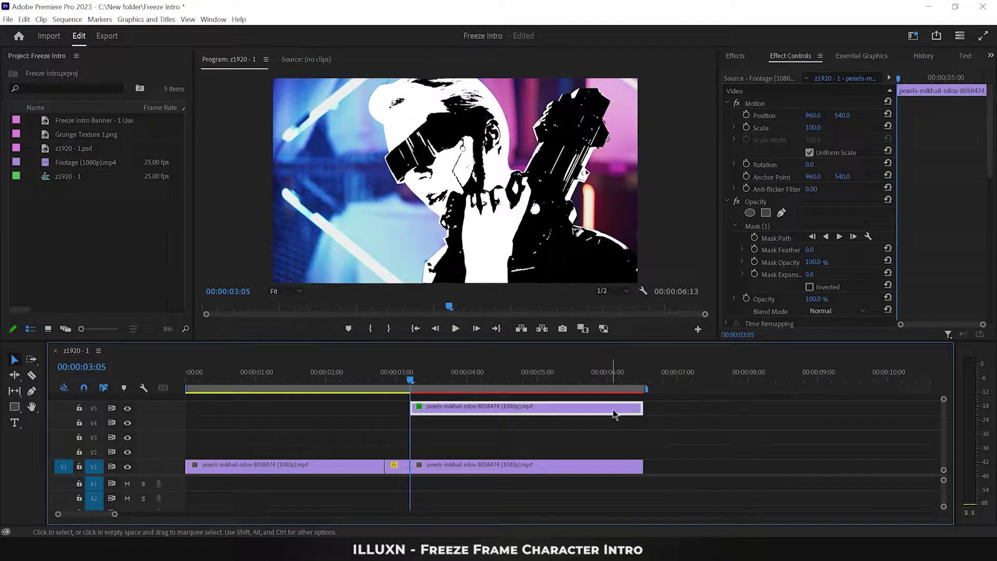
drag(989, 166, 990, 233)
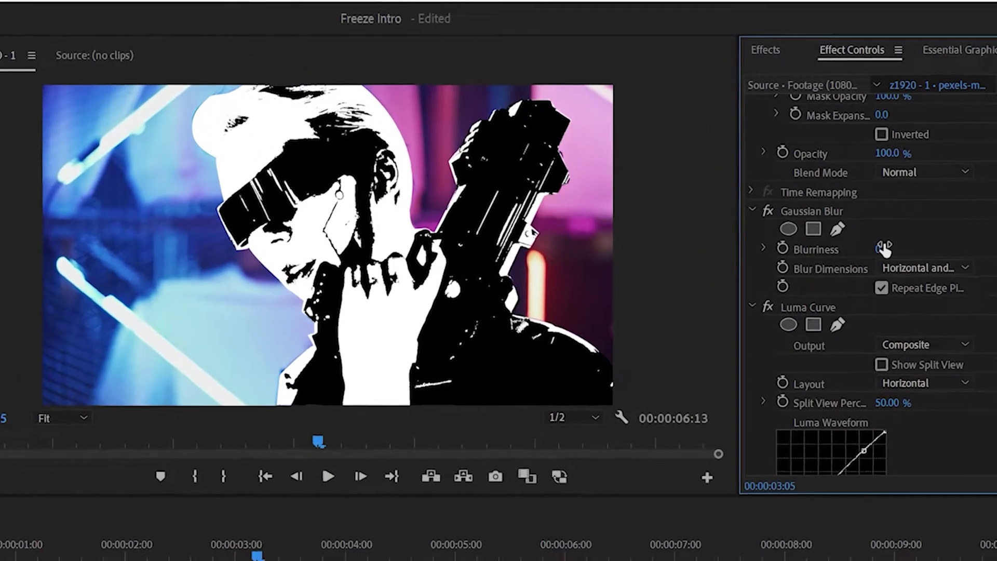
click(821, 180)
text(5)
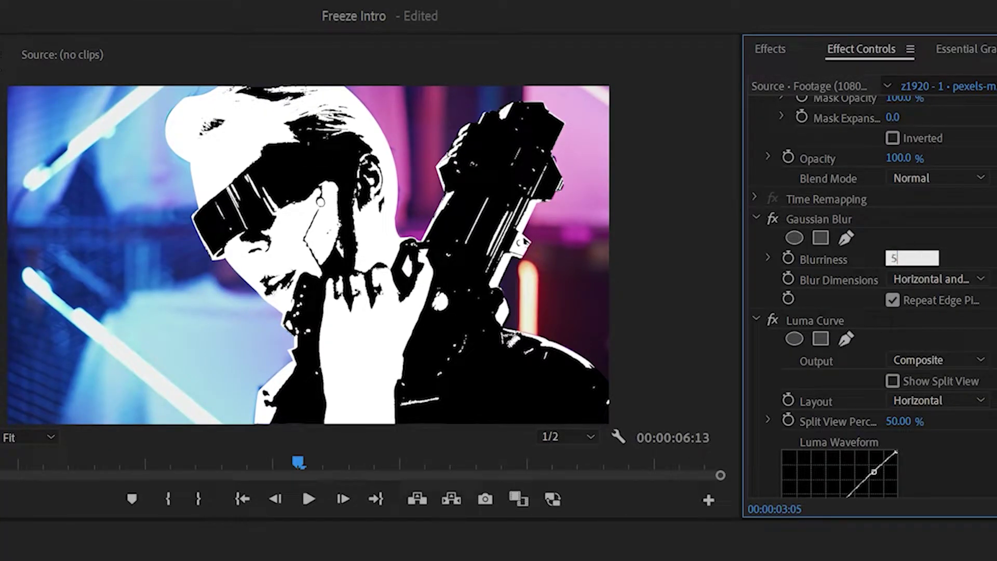
key(Return)
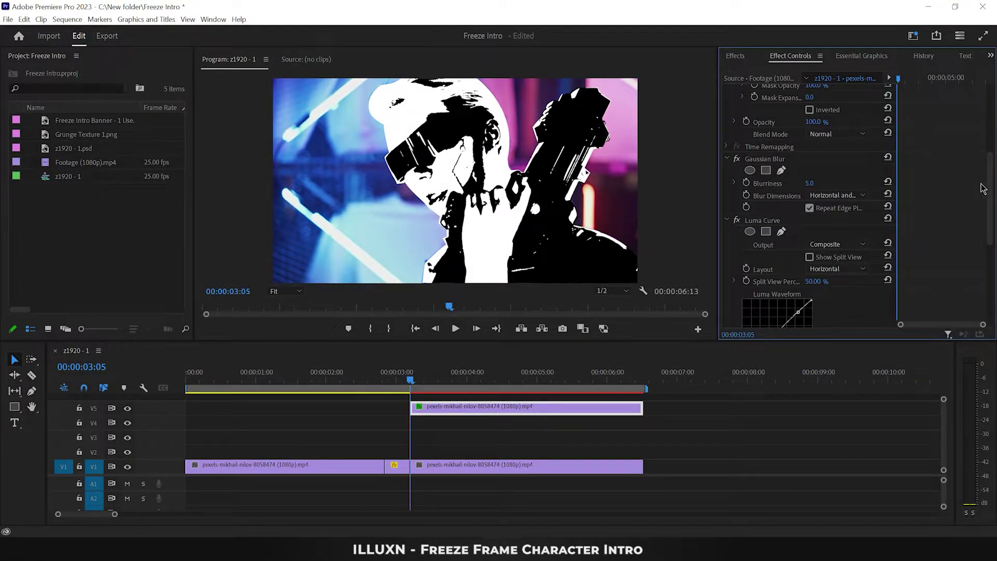
- Set the masked clip's Tint effect to map white to the pink colour FF0062
drag(992, 190, 990, 278)
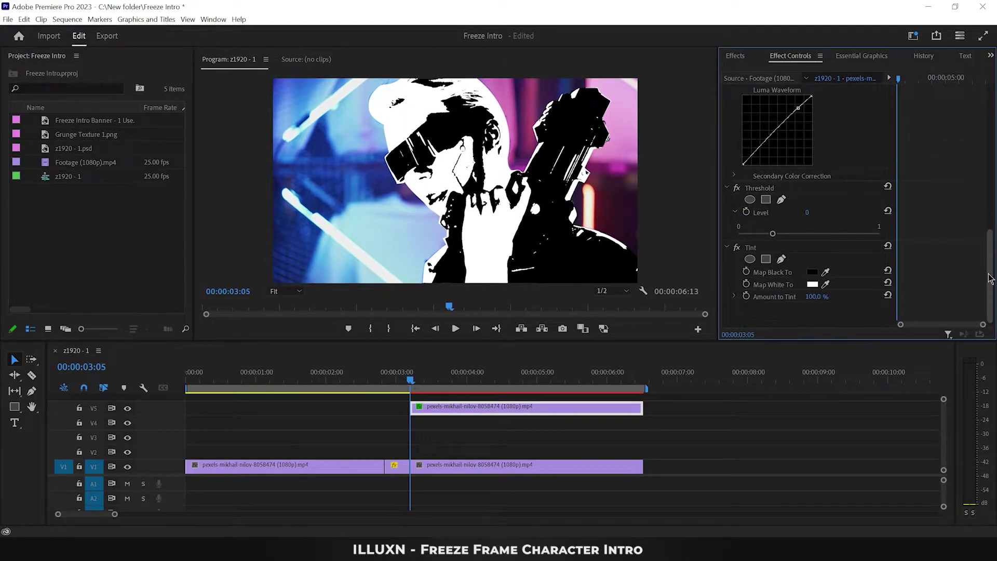
click(811, 285)
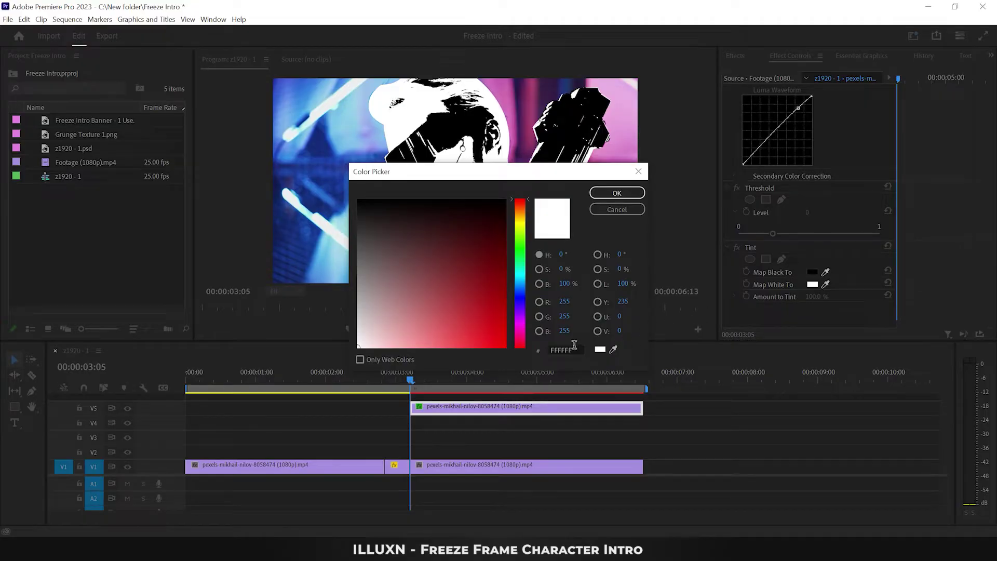
drag(529, 171, 763, 207)
double_click(808, 386)
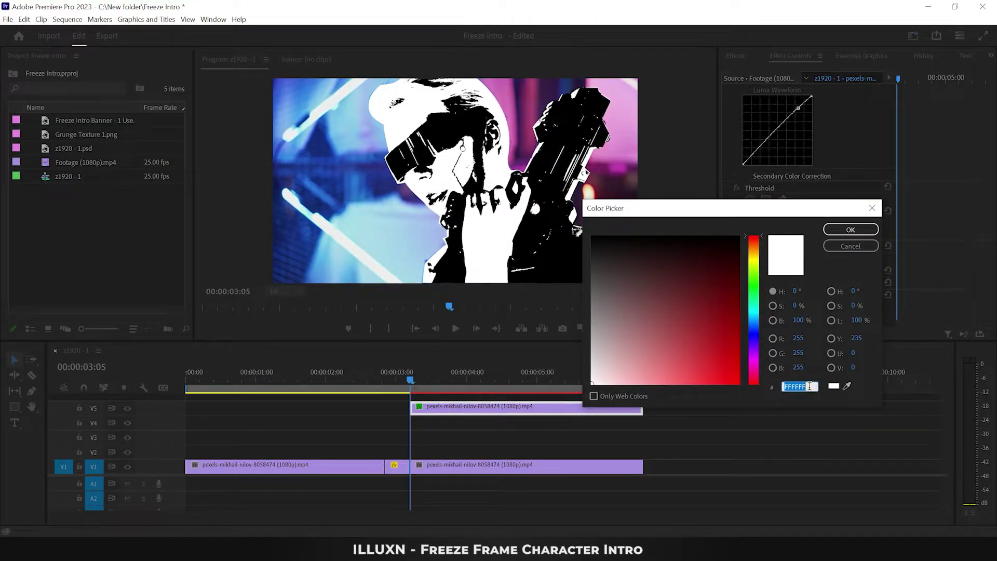
text(FF0062)
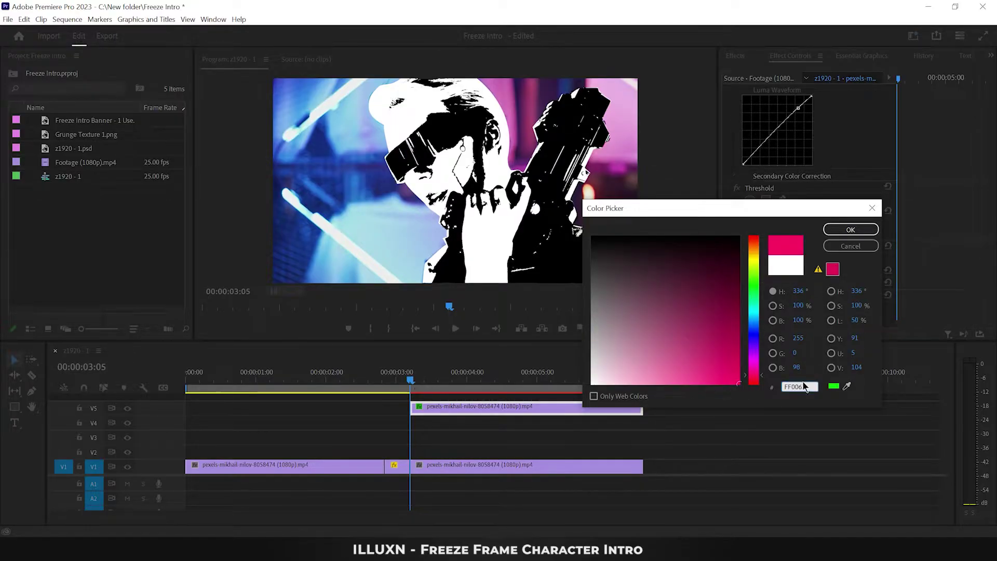
click(844, 232)
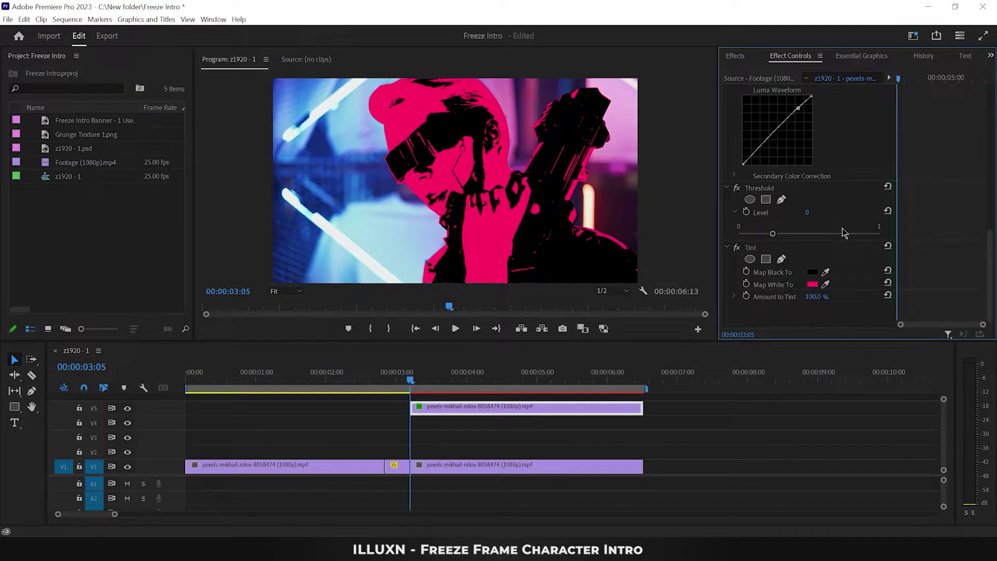
- Set the masked clip's Tint effect to map black to the dark navy colour 001026
click(813, 272)
click(797, 386)
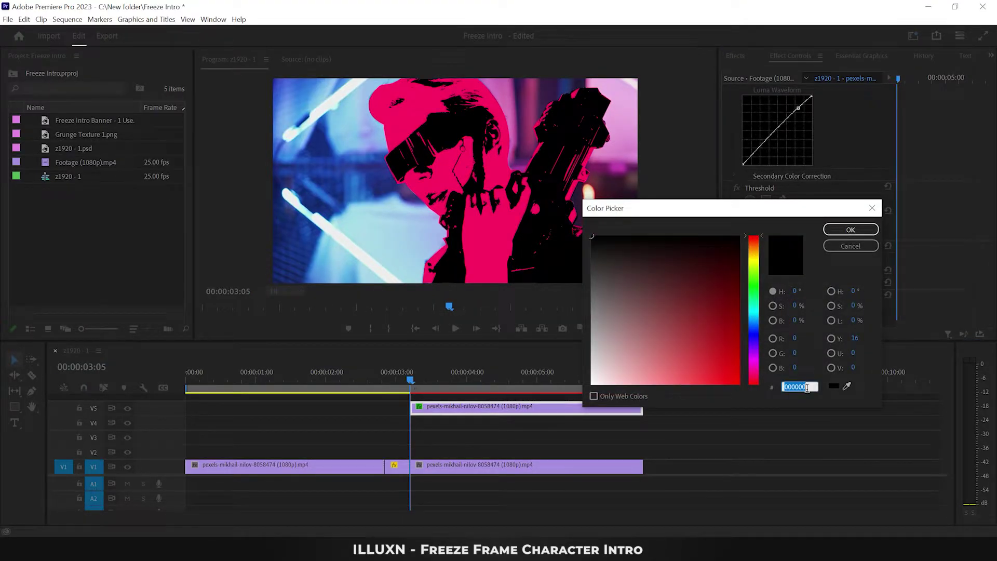
text(001026)
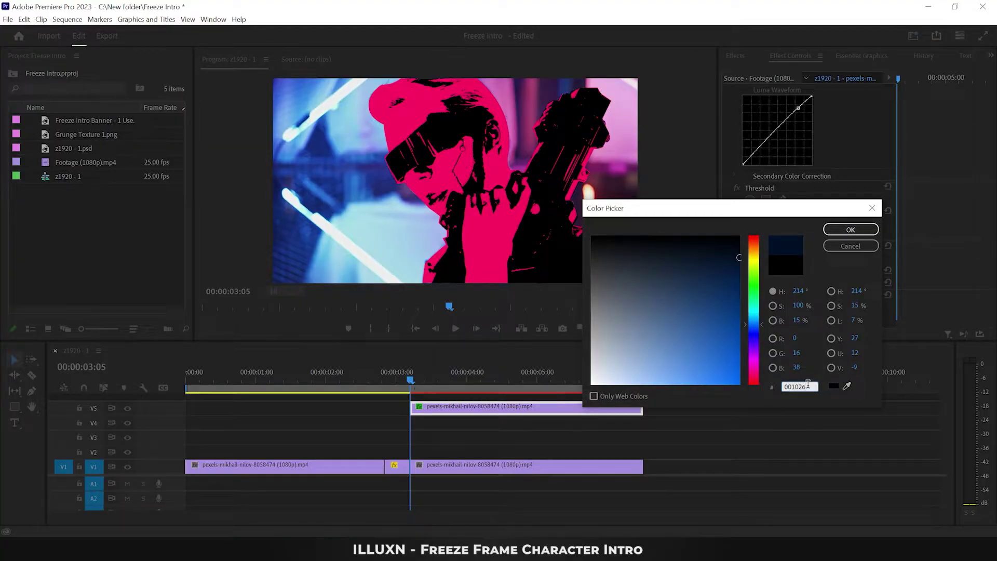
click(850, 229)
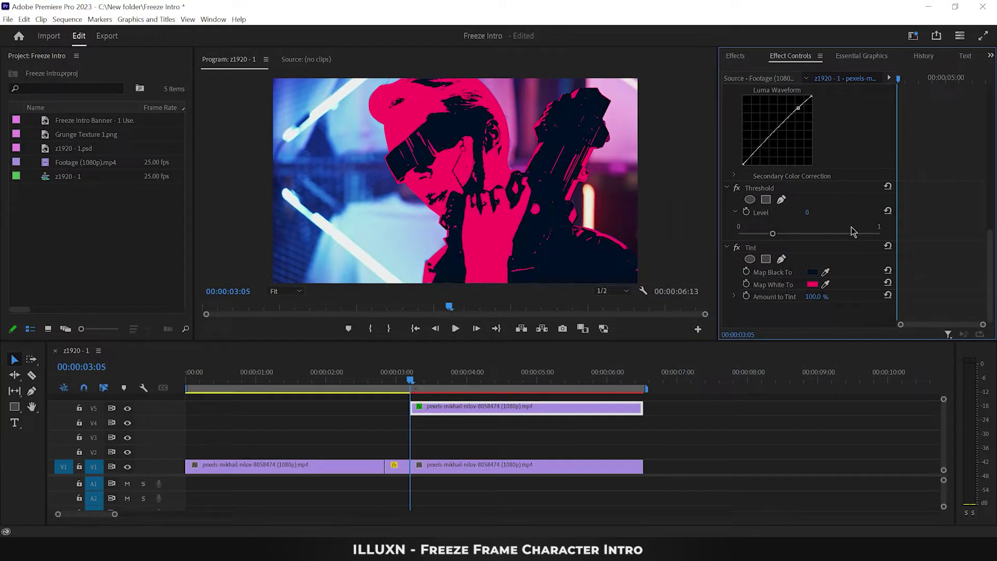
- Place Grunge Texture 1.png on V2 at the playhead and trim its end to match the clips above and below
click(76, 135)
drag(76, 138, 408, 450)
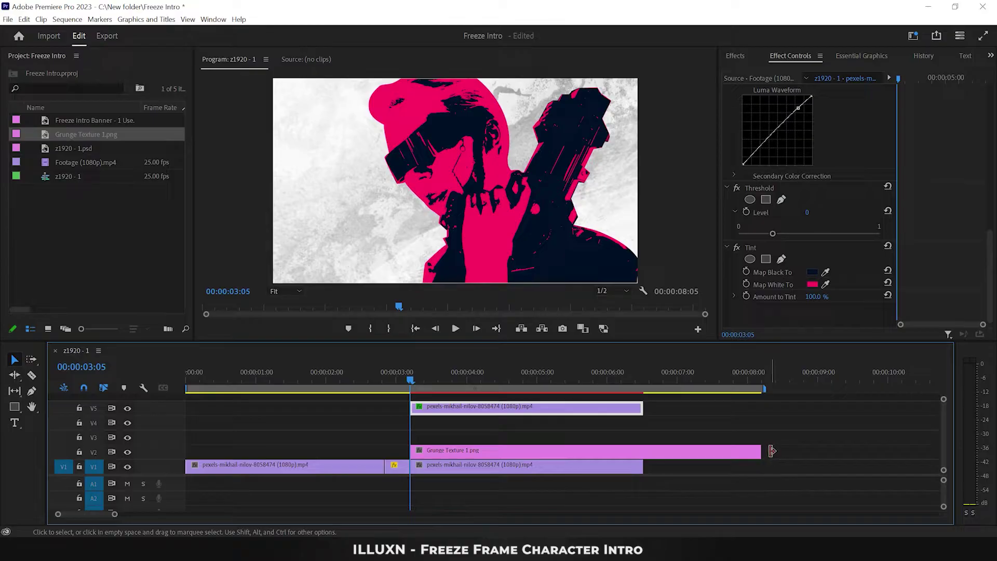
drag(759, 451, 643, 451)
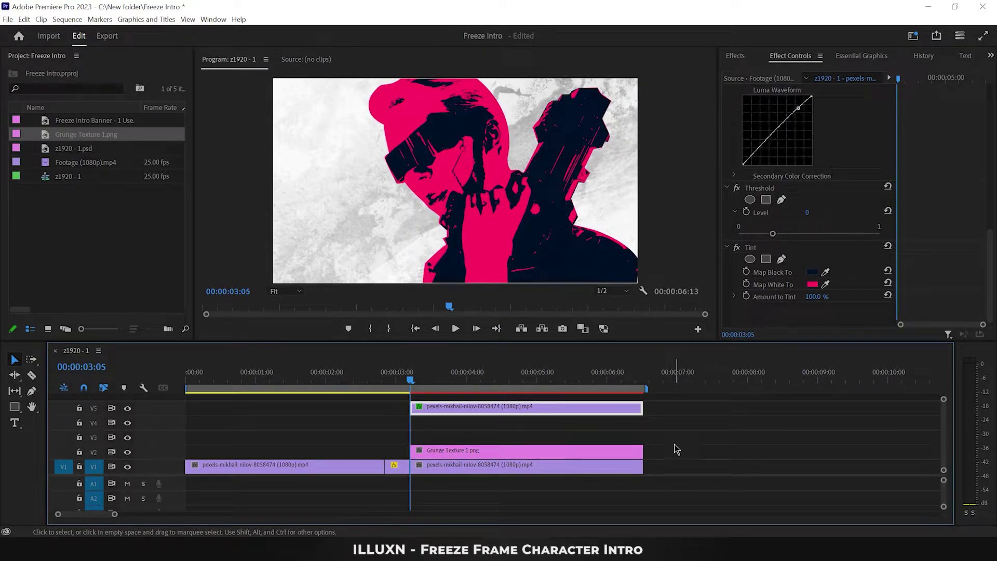
click(677, 450)
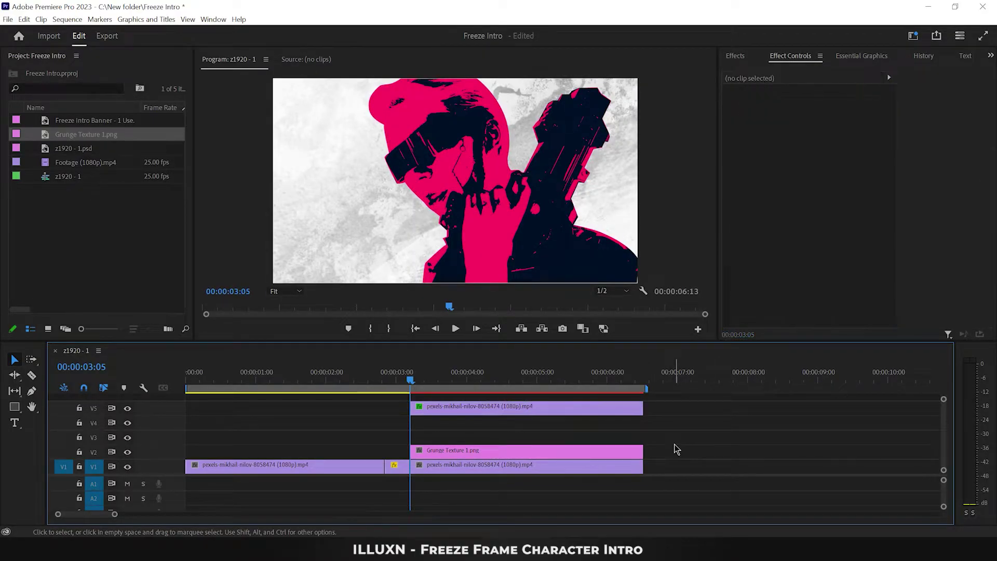
- Apply the Tint effect to the grunge texture clip and map black to the character's pink, sampled from the preview
click(742, 57)
drag(770, 154, 556, 451)
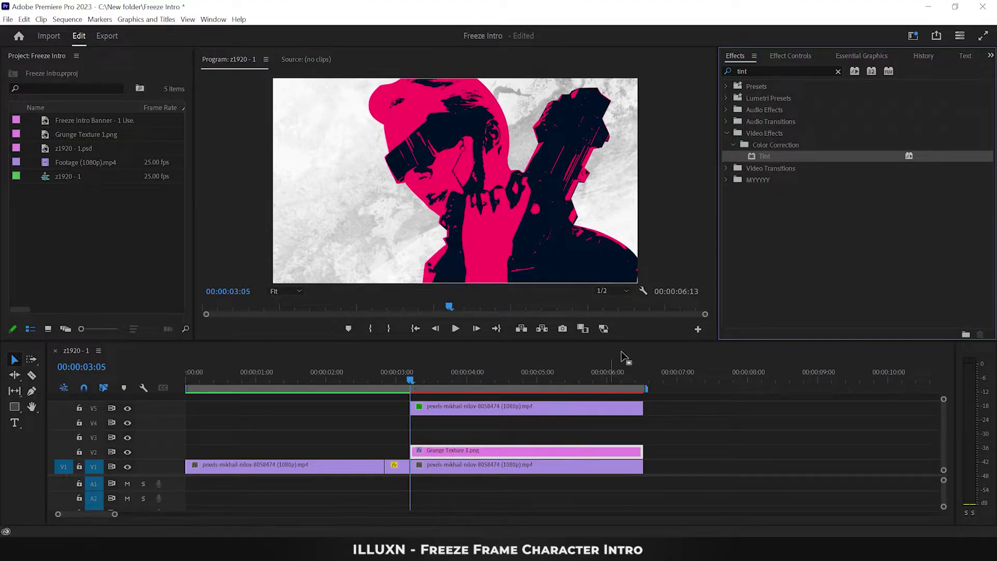
click(791, 57)
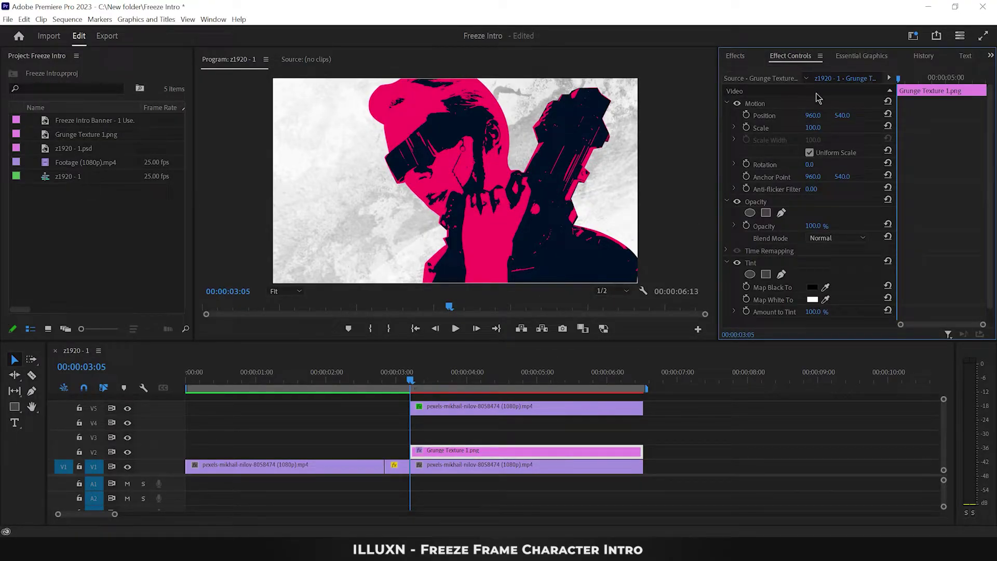
click(825, 289)
click(447, 179)
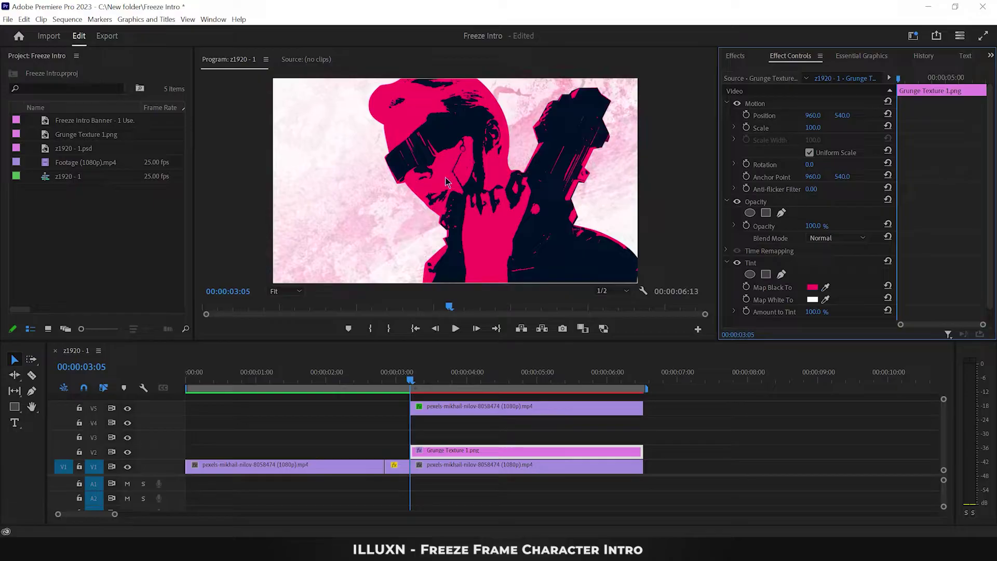
- Map the grunge texture's white to the character's navy, sampled from the preview, and darken it to 000C1D
click(825, 301)
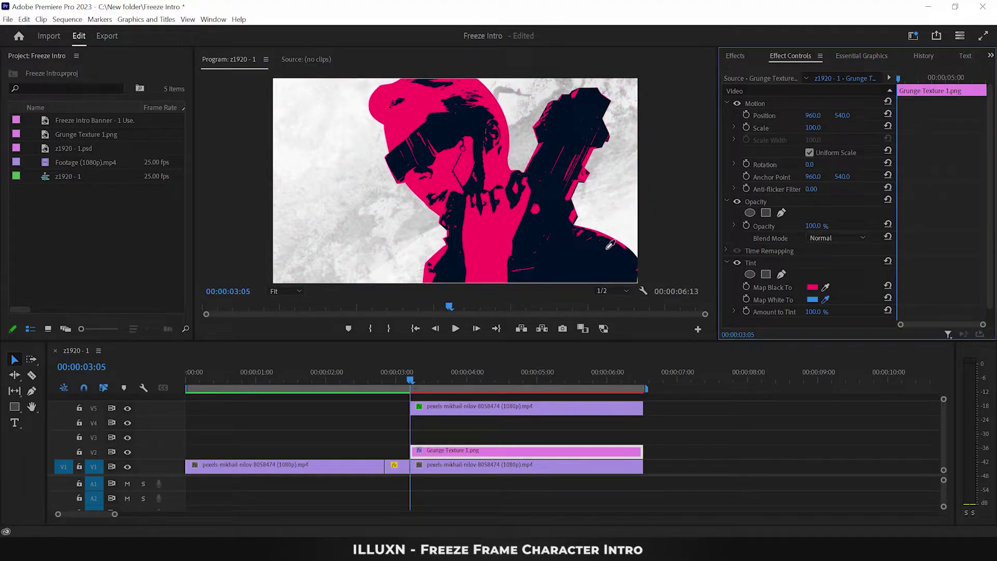
click(563, 253)
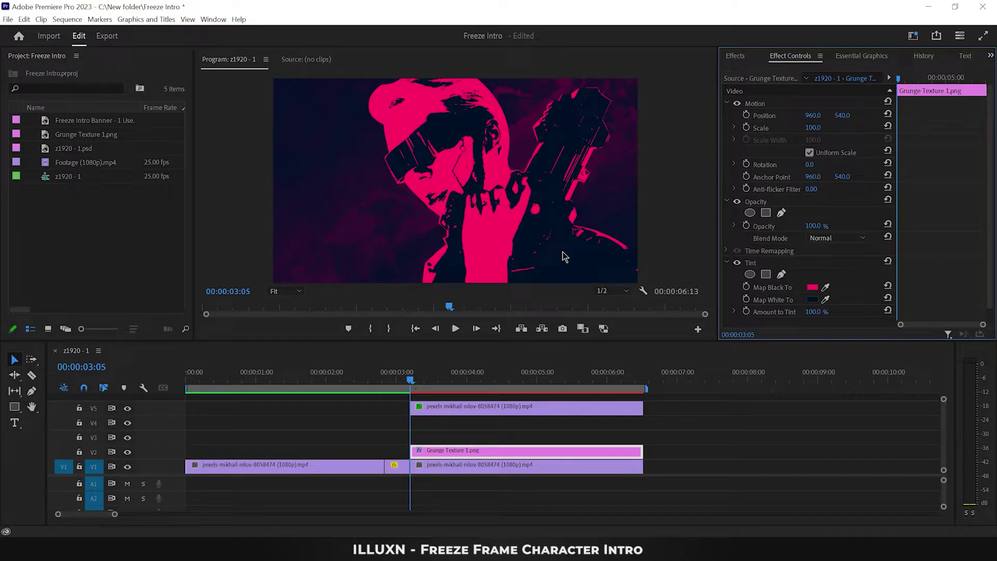
click(813, 301)
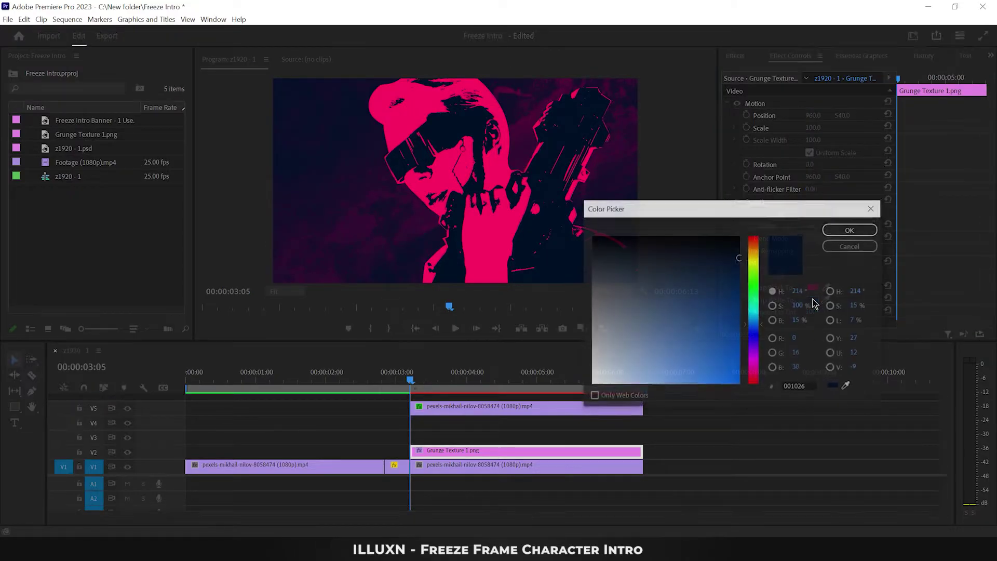
click(739, 254)
drag(739, 254, 739, 251)
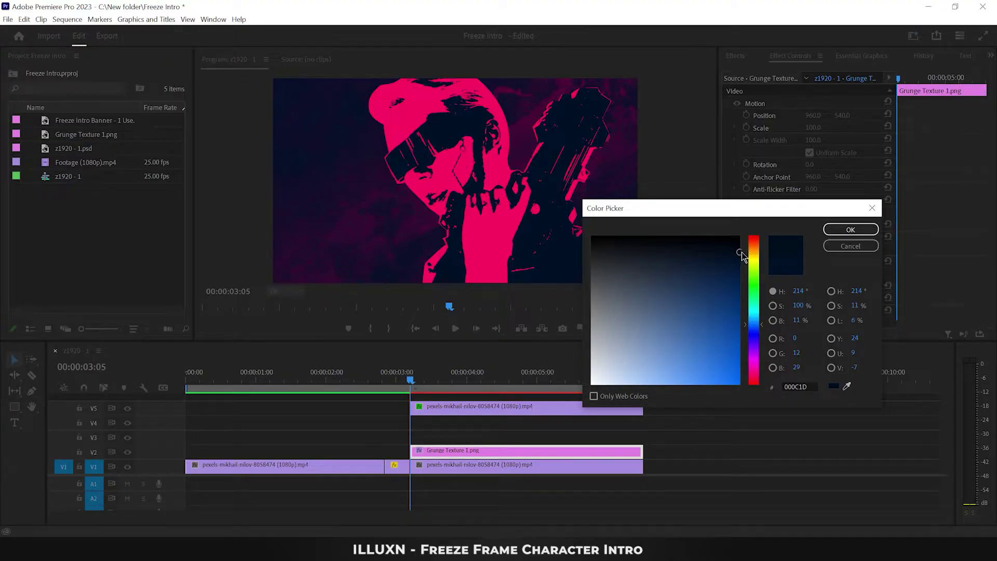
click(840, 232)
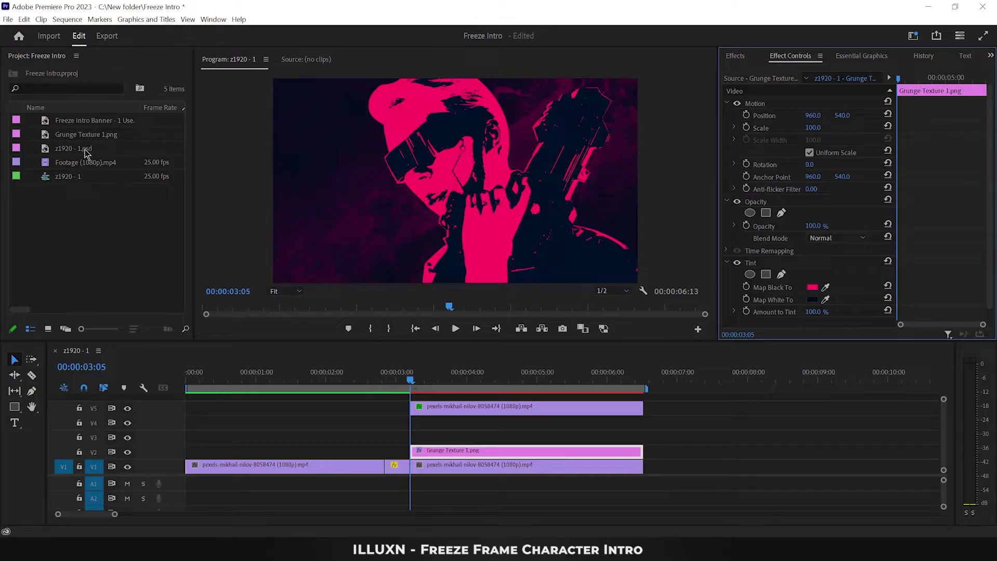
- Place the Freeze Intro Banner image on V3 at the playhead and trim its end to match the clips above and below
drag(88, 123, 412, 442)
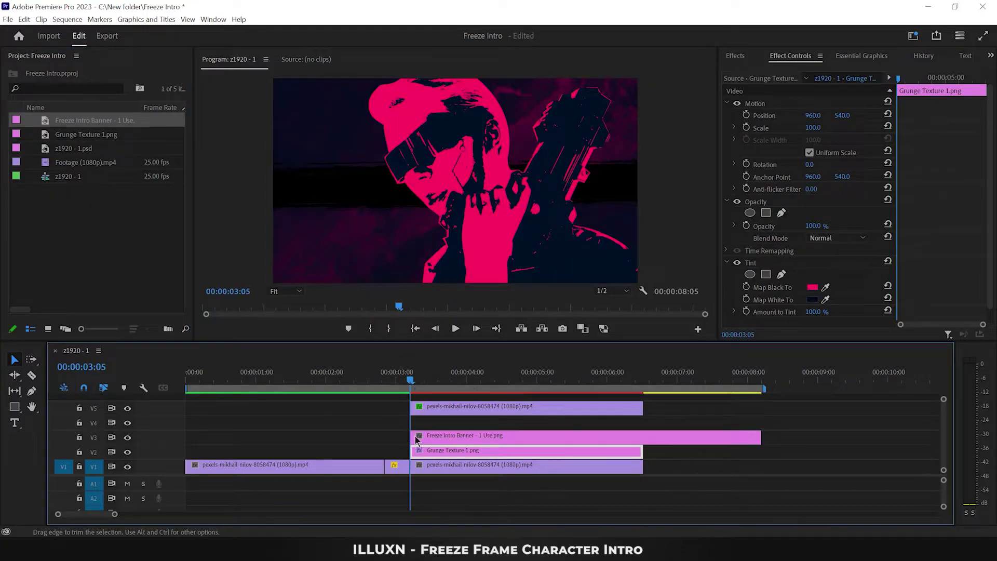
drag(758, 435, 643, 437)
click(589, 435)
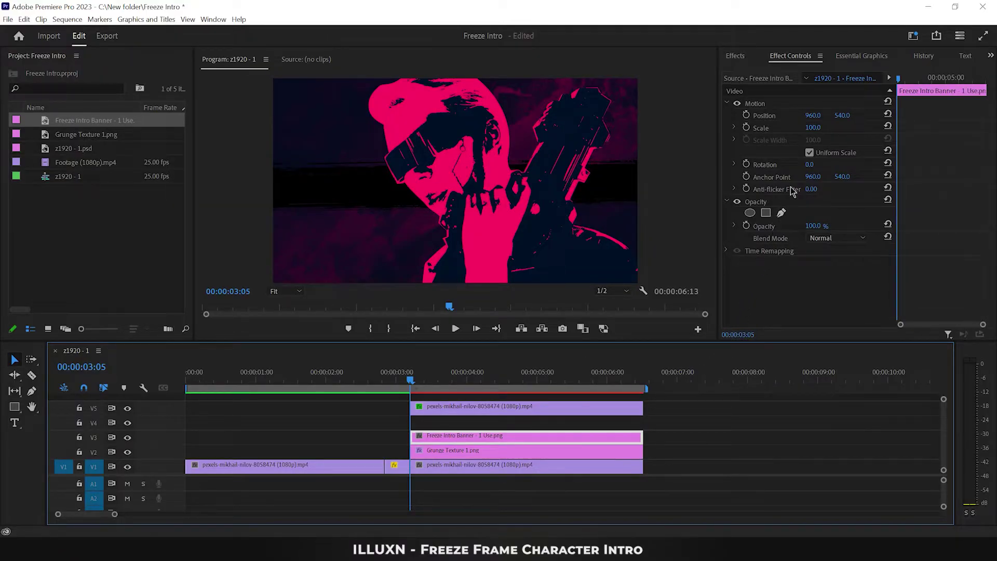
- Set the banner clip's motion values to -23° rotation, 120 scale and 607 vertical position
click(808, 165)
drag(809, 164, 798, 164)
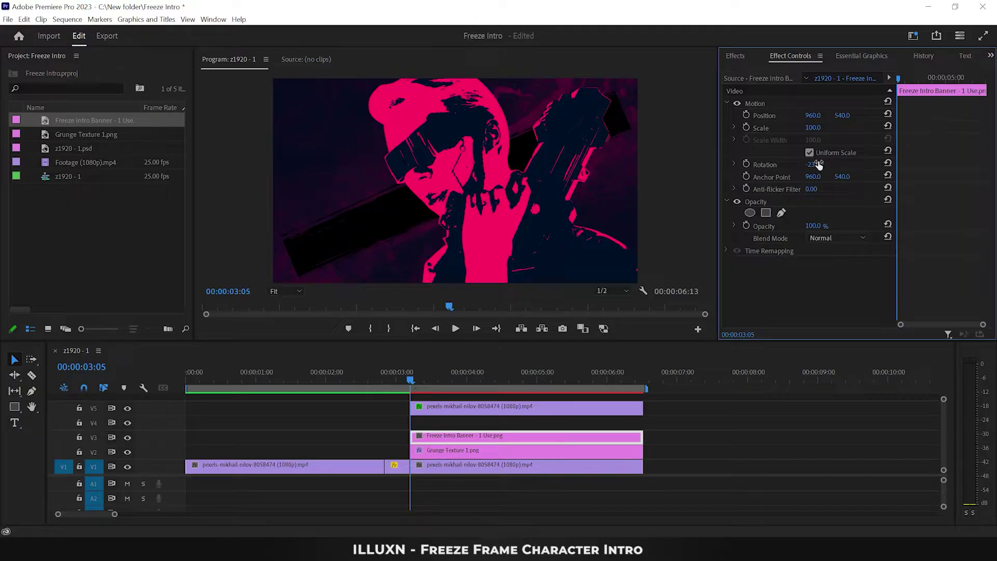
click(815, 130)
drag(816, 131, 856, 115)
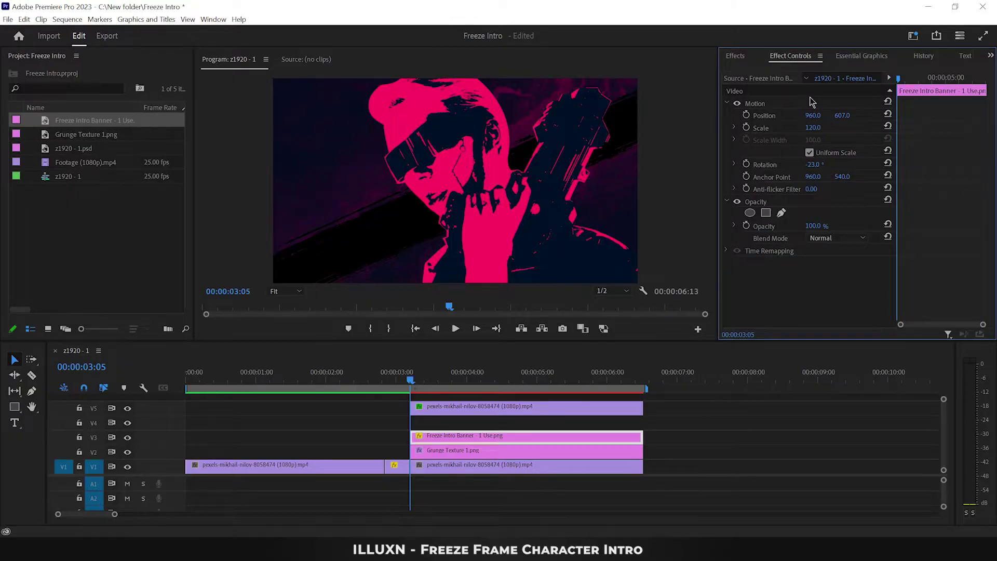
- Apply the Tint effect to the banner clip and map black to the dark purple colour 100028
click(737, 57)
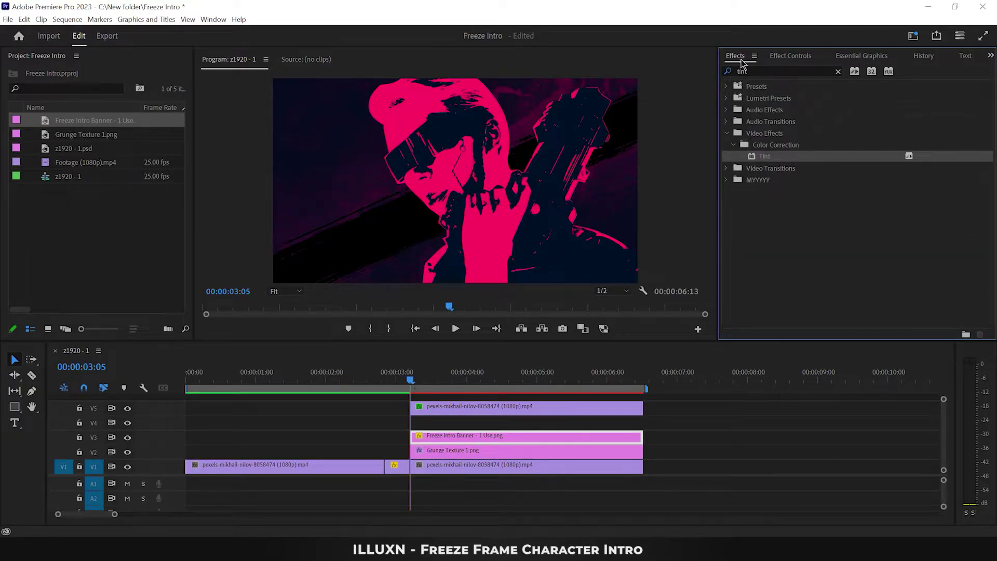
drag(777, 158, 535, 438)
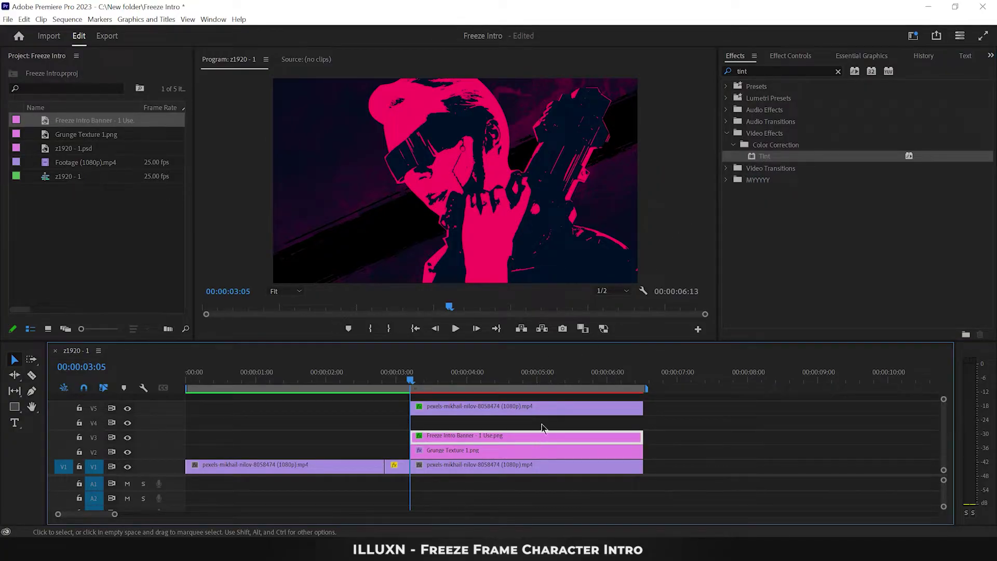
click(808, 57)
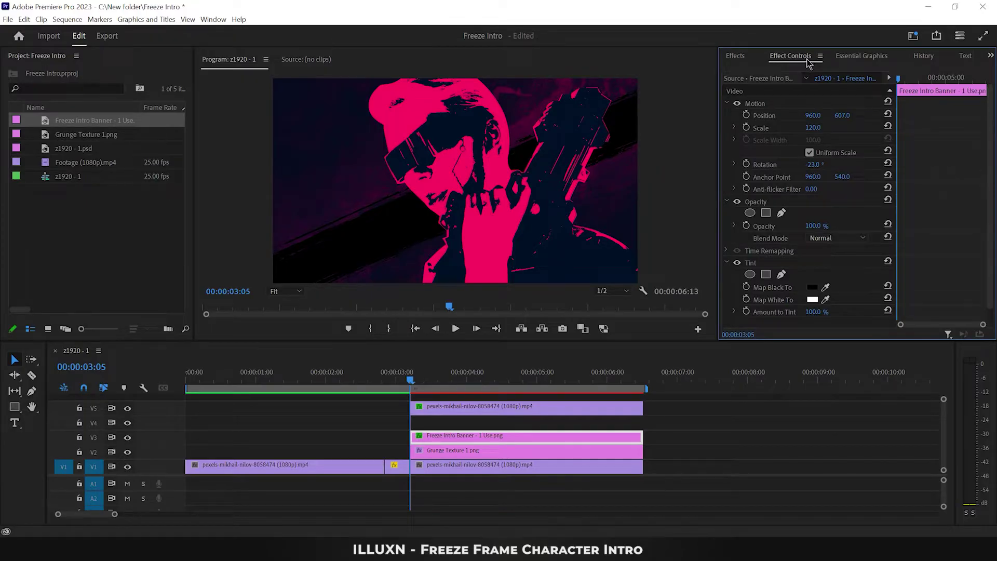
click(813, 289)
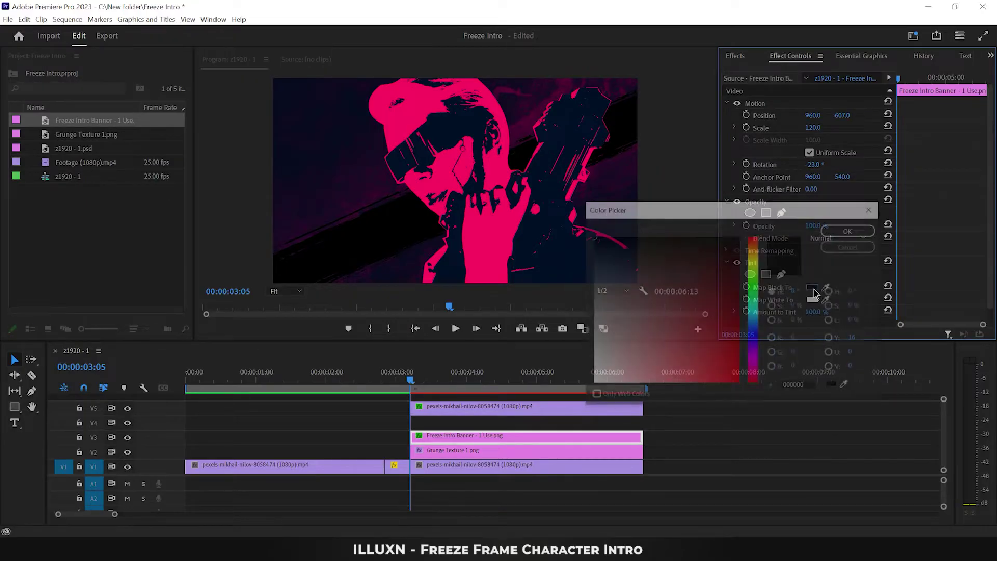
double_click(800, 387)
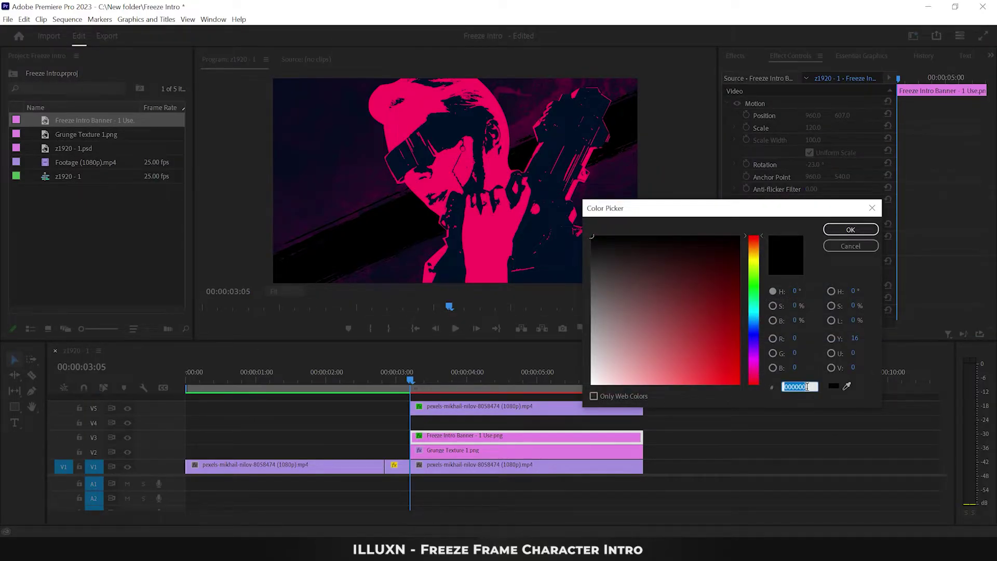
text(1000)
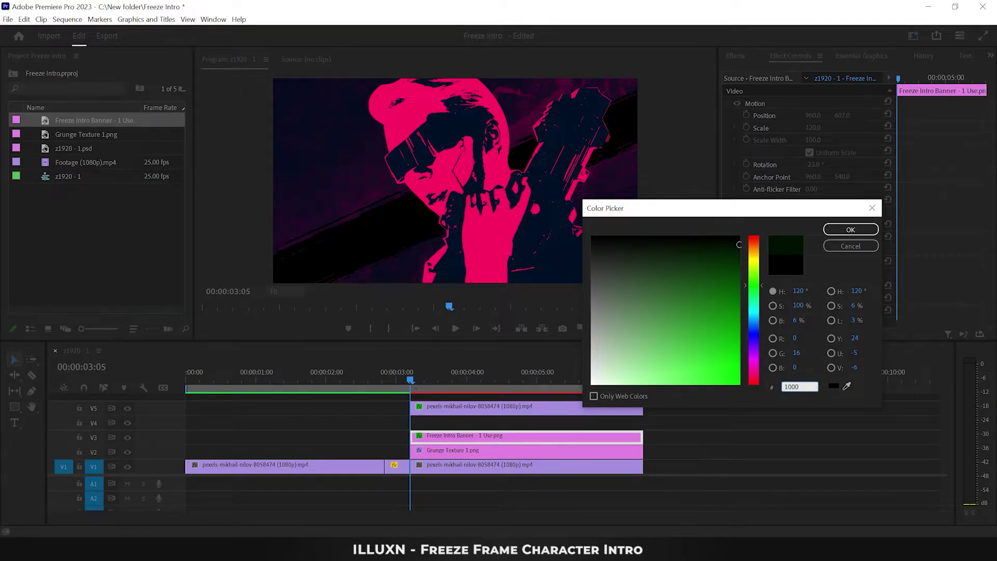
text(28)
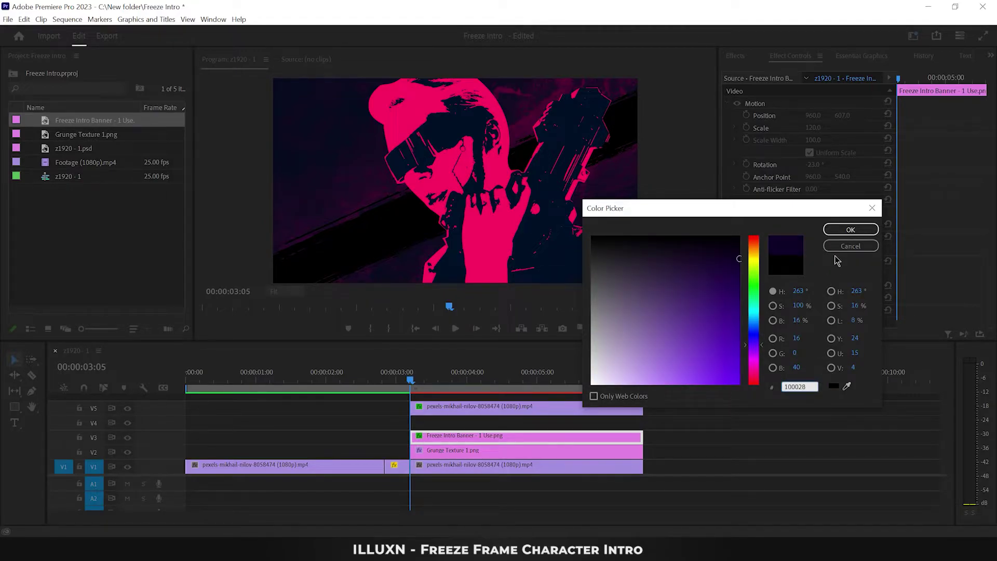
click(843, 231)
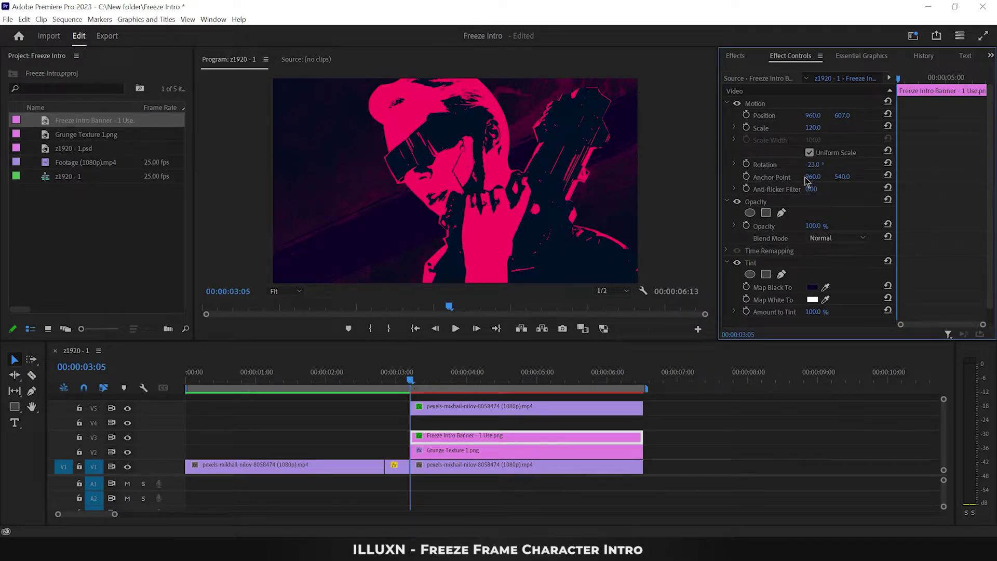
- Find the Drop Shadow video effect and apply it to the banner clip on V3
click(736, 56)
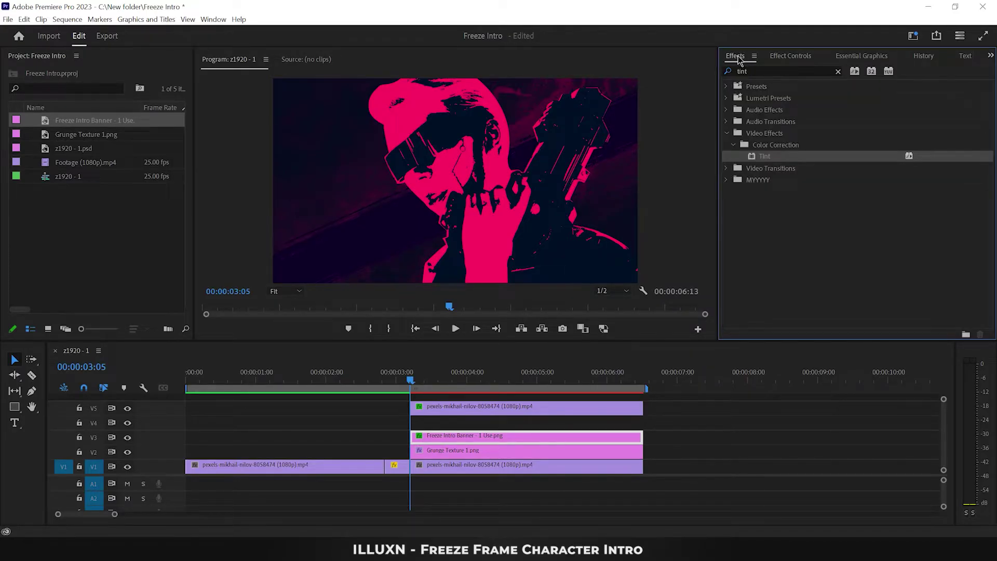
click(754, 69)
text(drop)
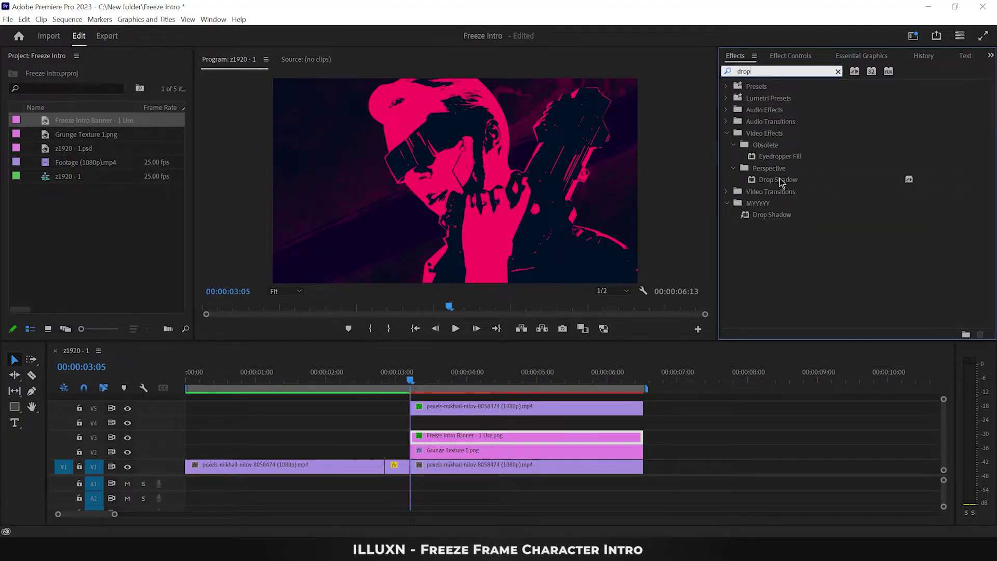
drag(781, 180, 569, 440)
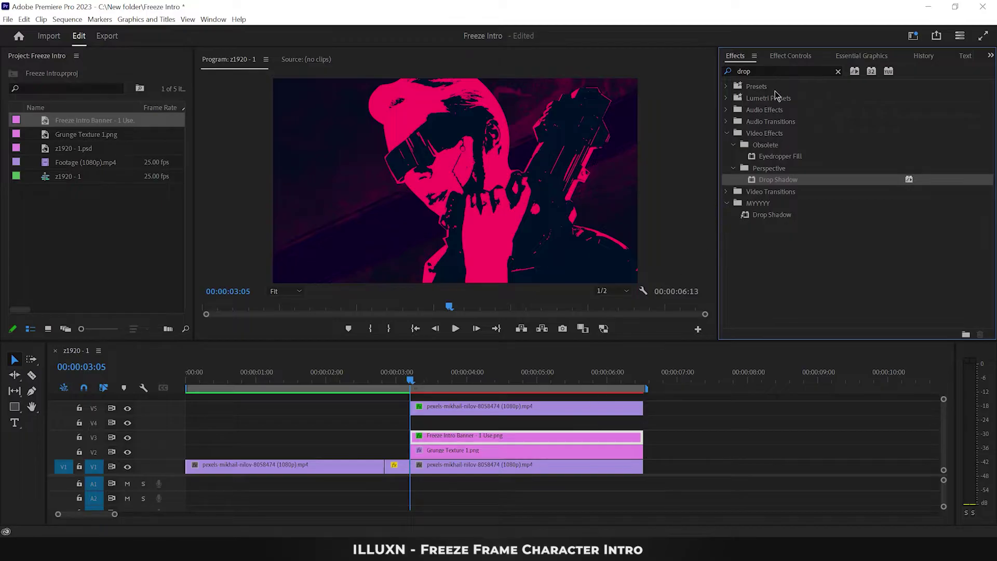
- Set the shadow colour of the banner's Drop Shadow effect to the dark pink 78002E
click(789, 58)
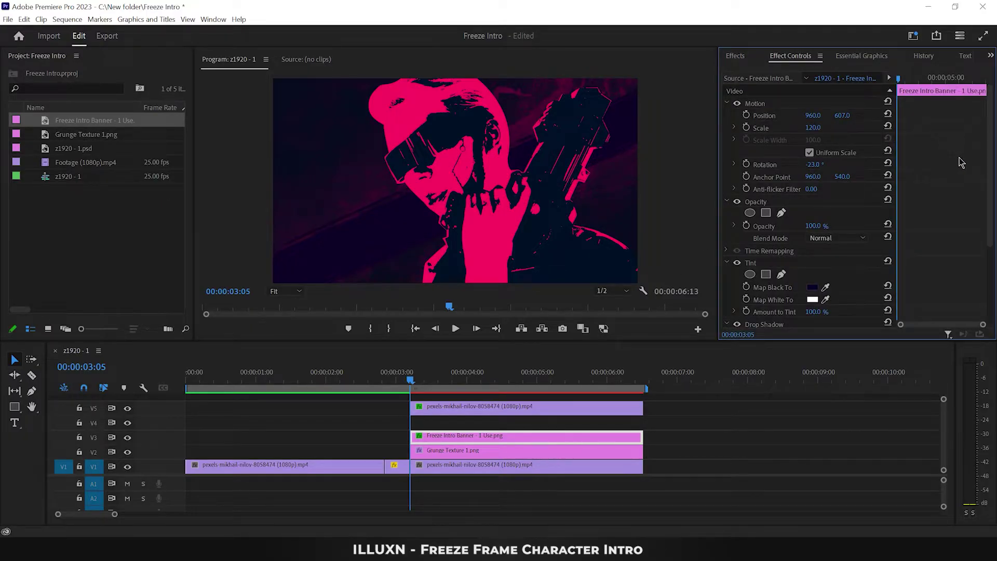
drag(988, 191, 992, 280)
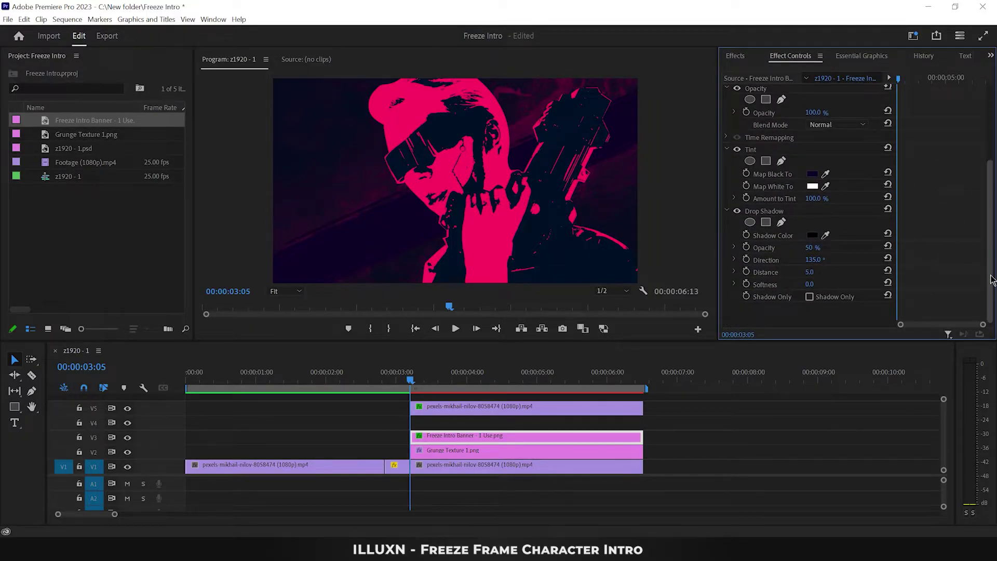
click(812, 236)
double_click(802, 385)
text(78)
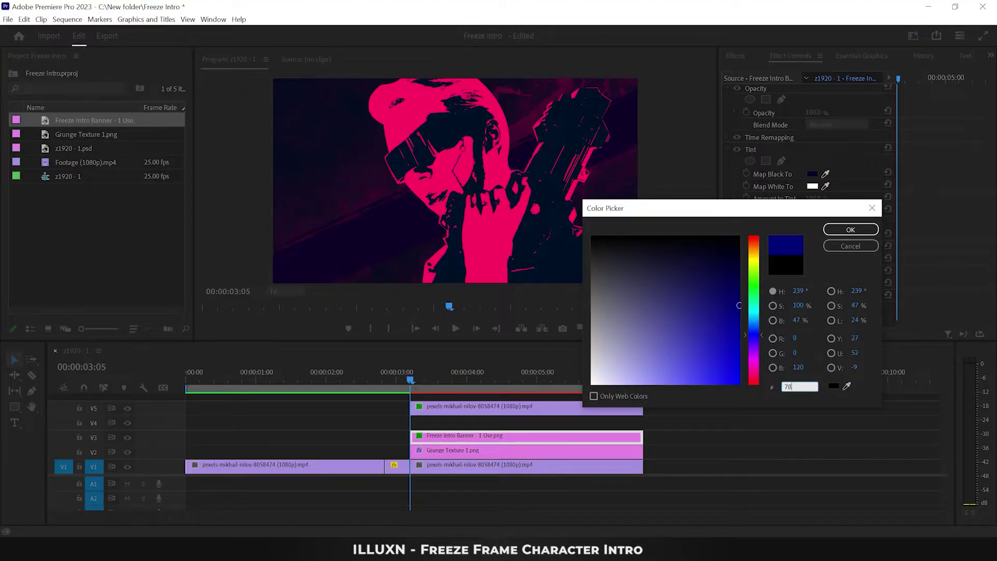
text(002e)
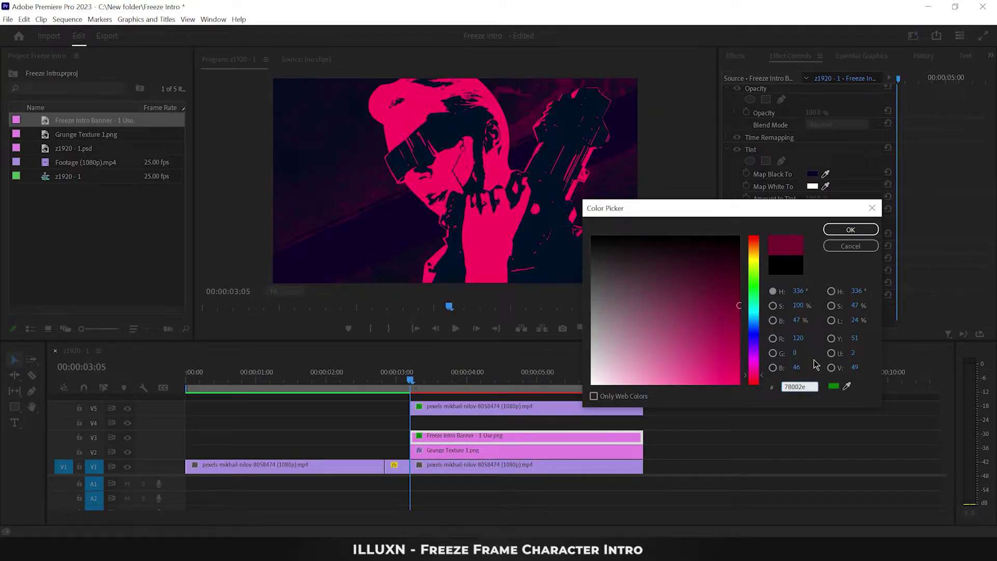
click(850, 230)
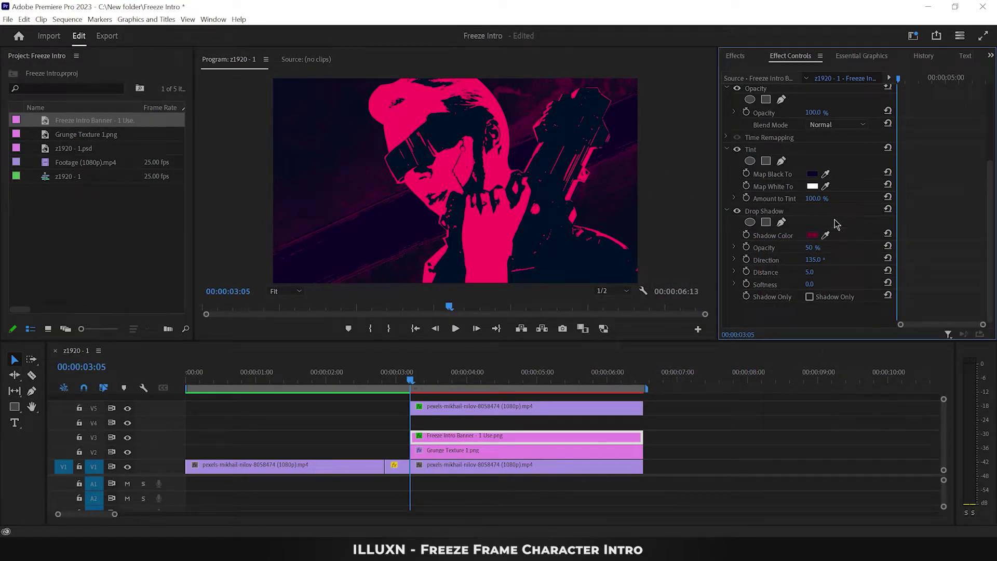
- Add the text ILLUXN over the lower-left part of the banner in the preview
click(15, 424)
click(304, 258)
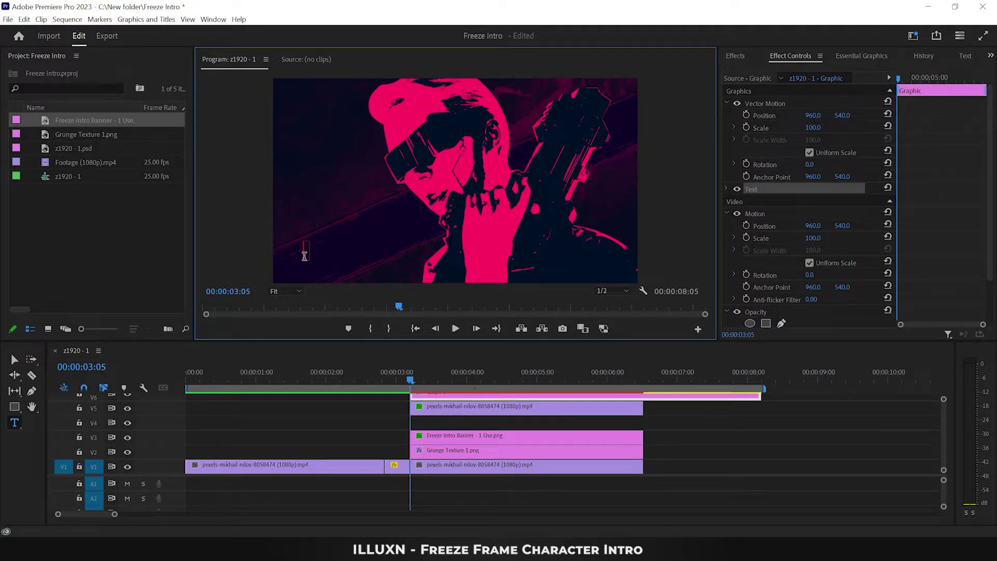
text(ILLUXN)
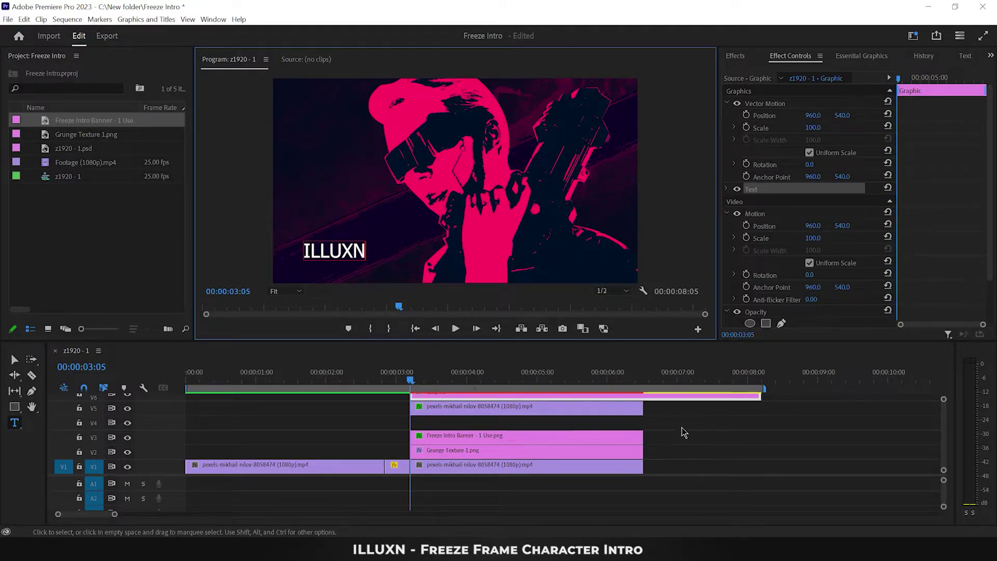
- Move the ILLUXN text clip down to V4 beneath the masked clip and trim its end to match the other clips
click(702, 429)
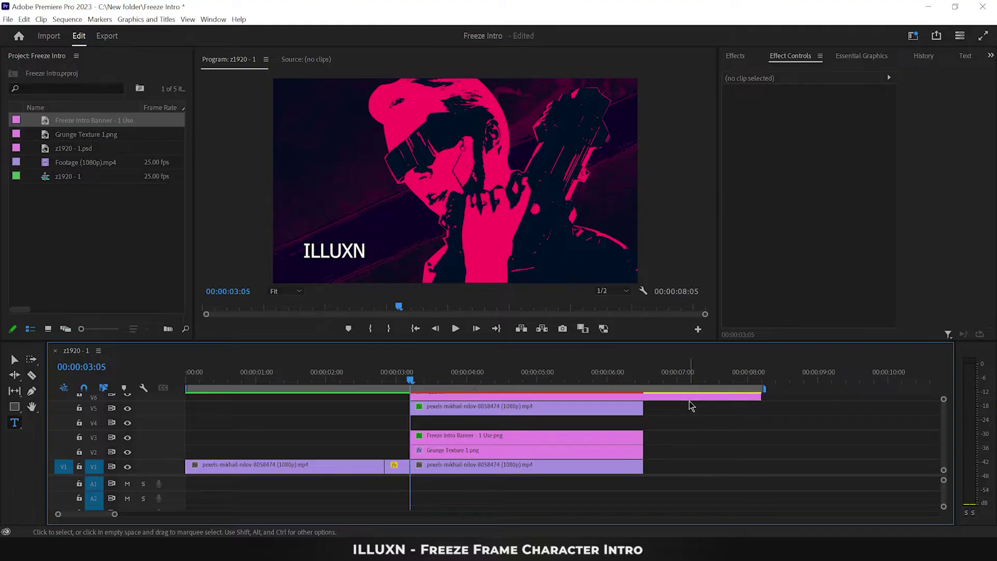
drag(689, 400, 691, 424)
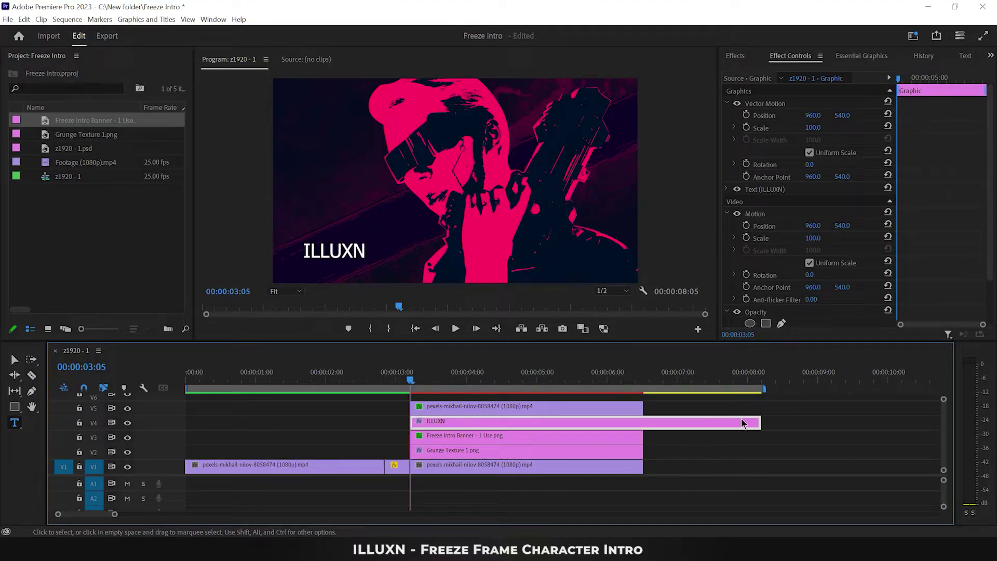
drag(759, 422, 645, 424)
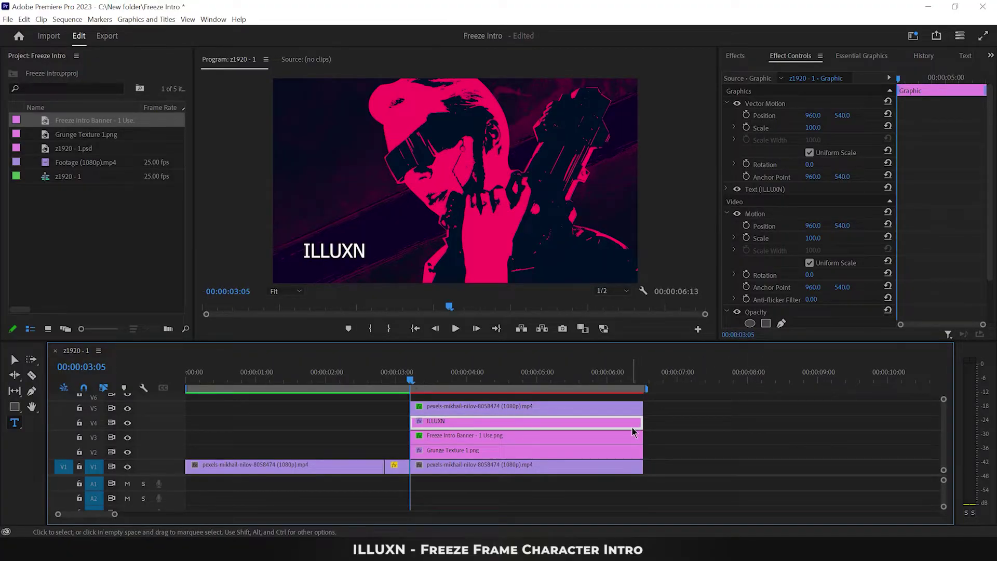
- Set the ILLUXN text's font to Destroy Earth BB and its size to 170
click(727, 190)
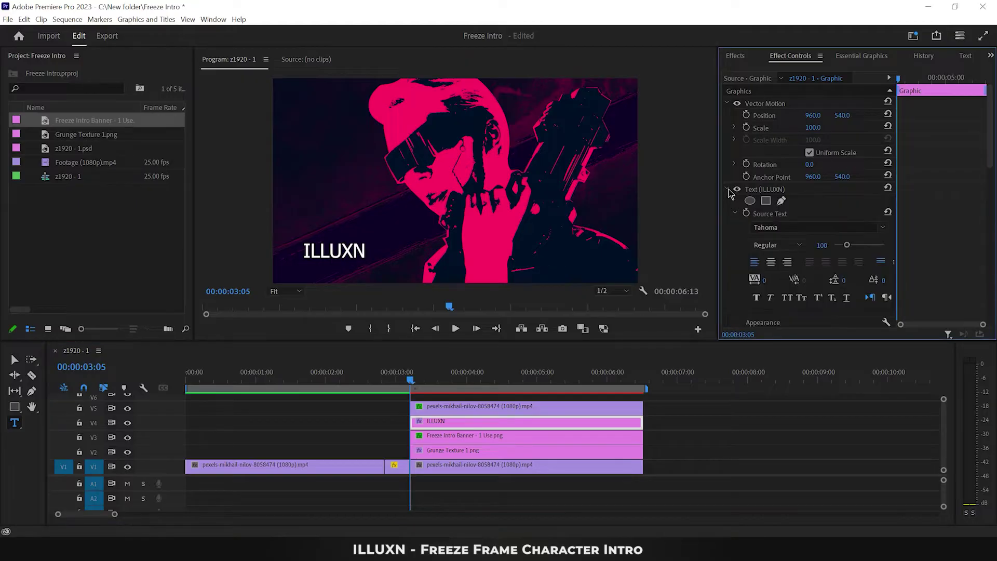
scroll(860, 186, down, 1)
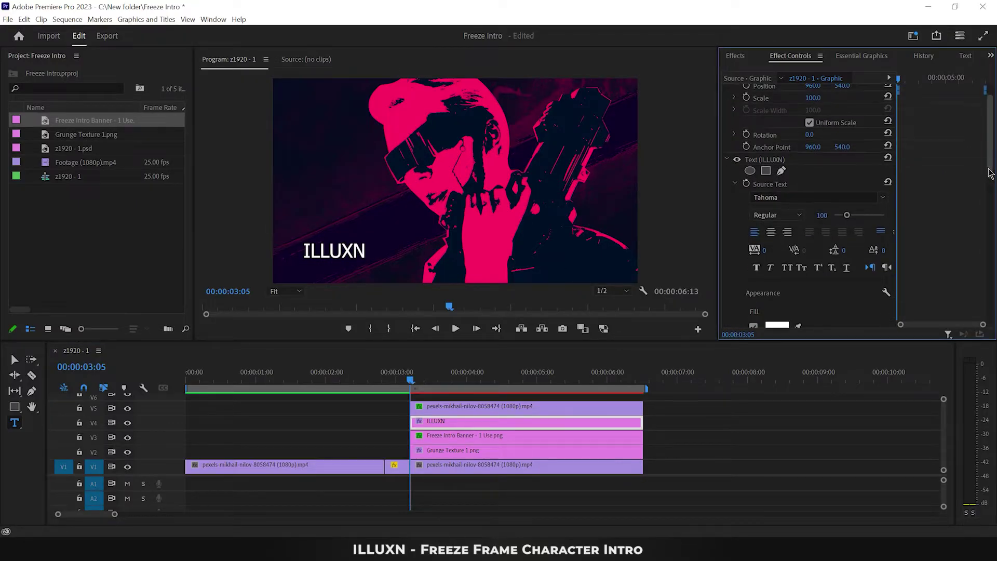
click(813, 197)
text(d)
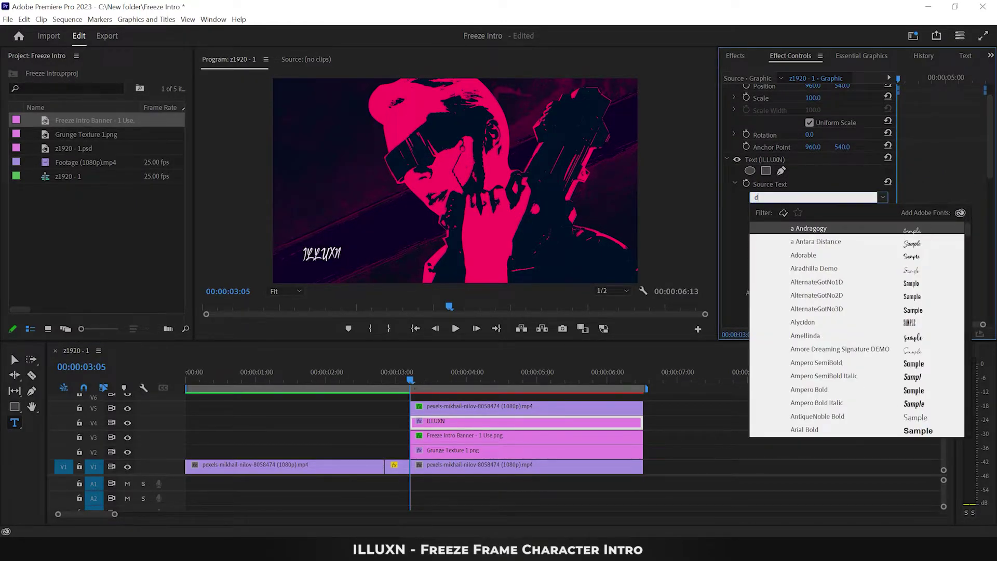
text(estroy)
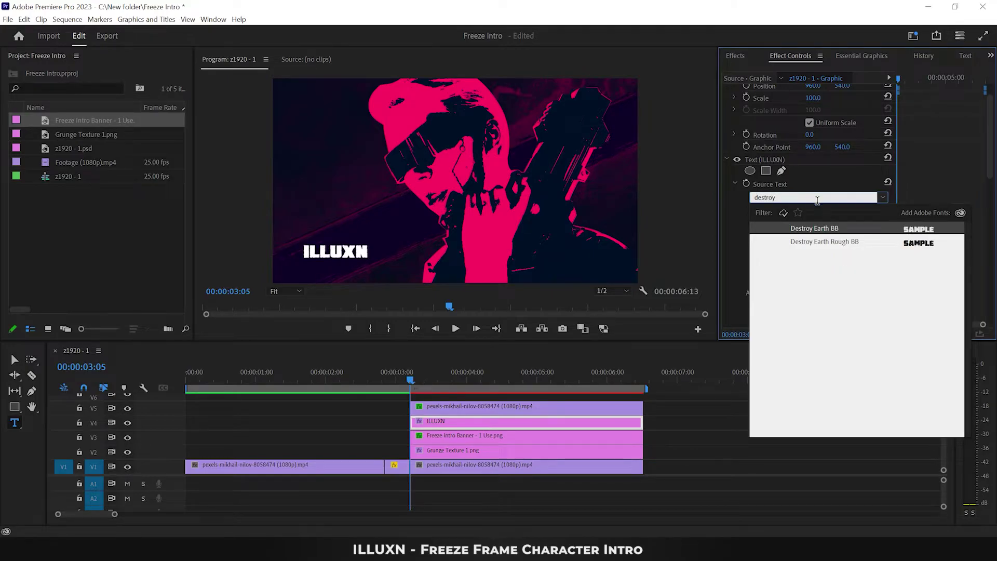
click(836, 230)
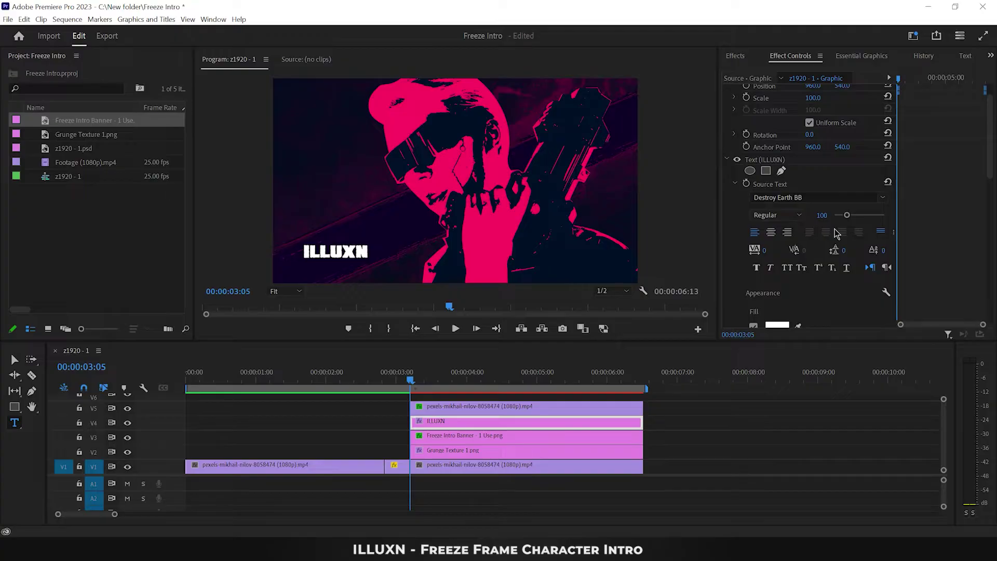
click(820, 215)
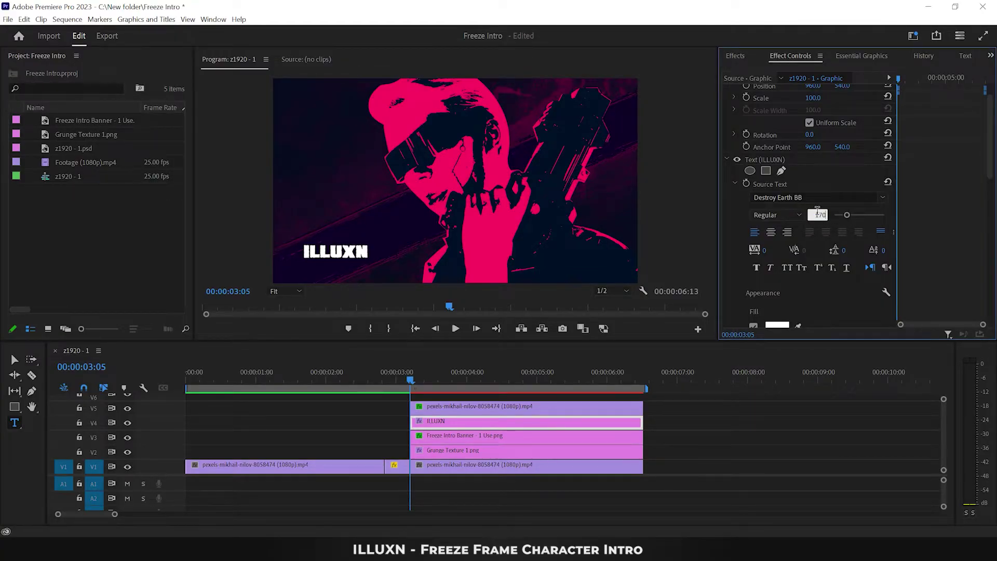
key(Return)
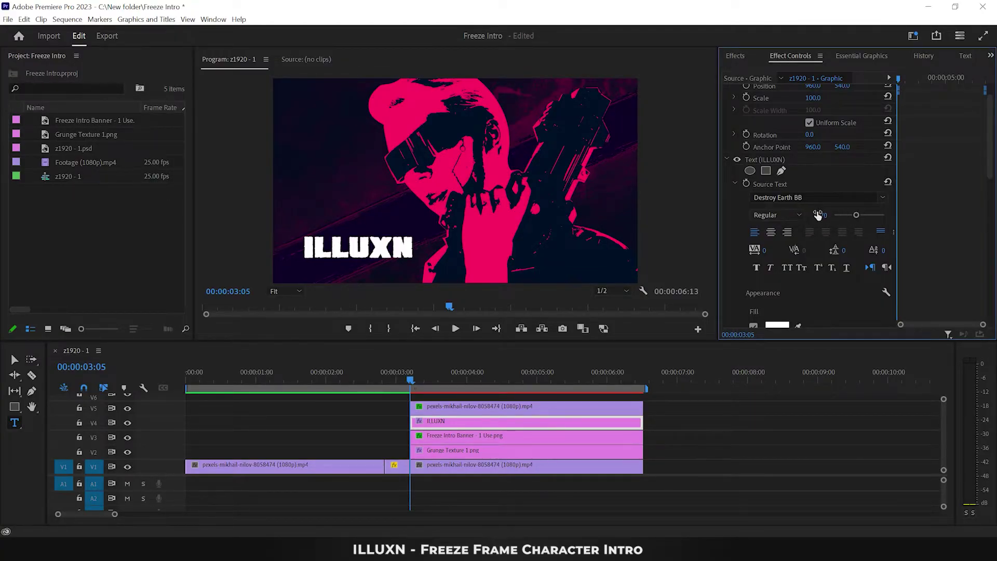
- Make the ILLUXN text faux italic and set its tracking to 10
click(771, 269)
click(773, 249)
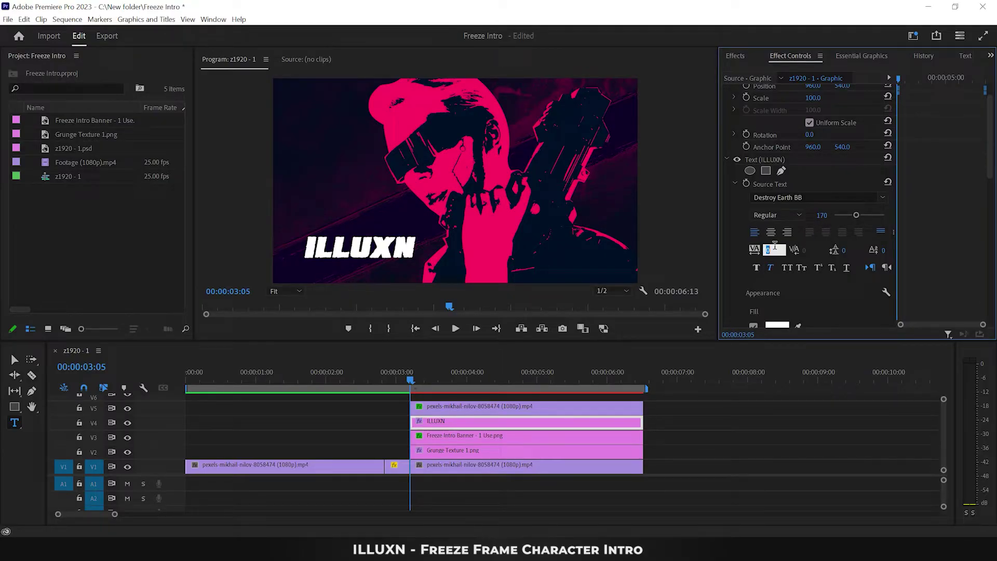
text(10)
key(Return)
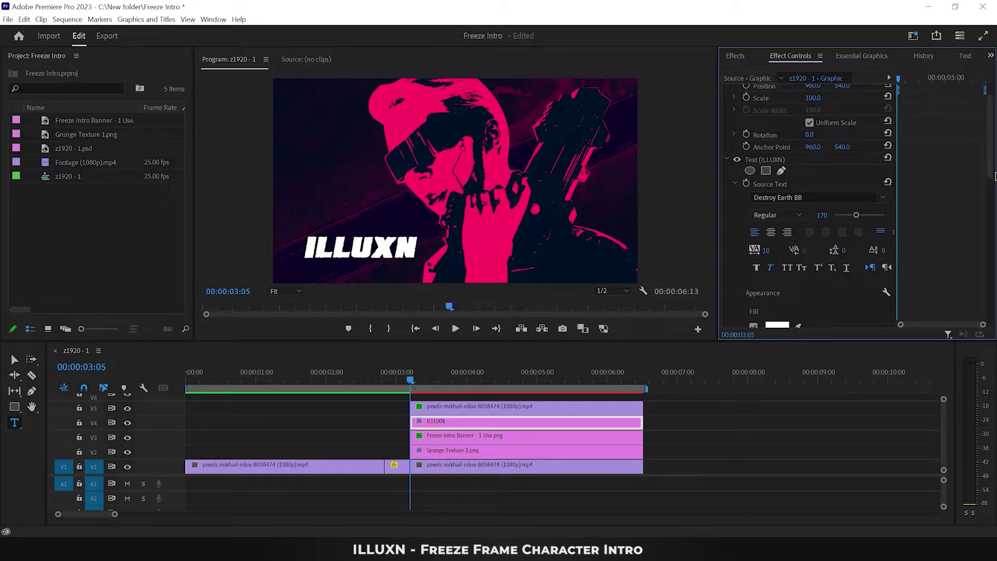
- Rotate the ILLUXN text to -23° and set its position to 171.0, 1039.6 so it follows the tilted banner
drag(992, 180, 985, 252)
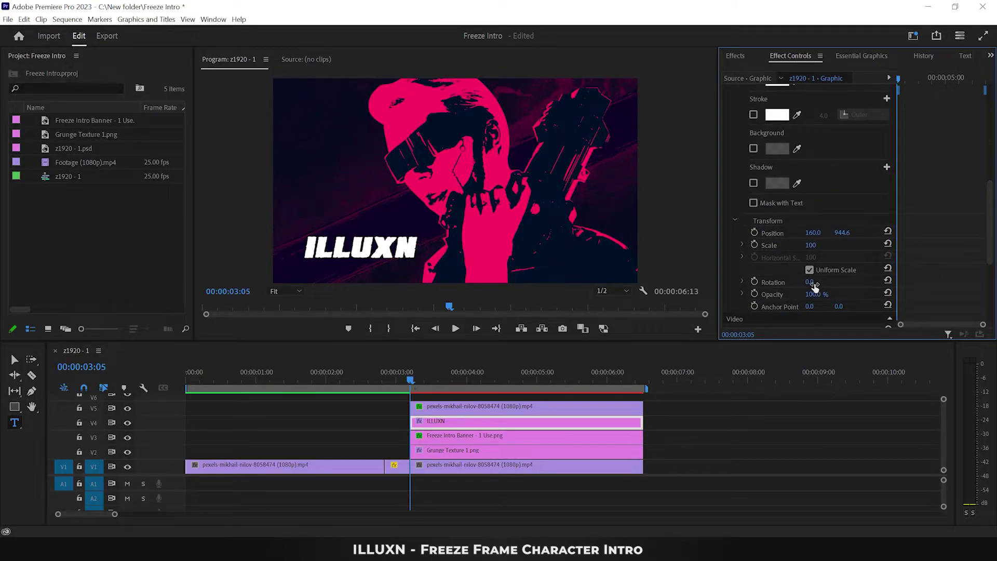
drag(818, 282, 800, 282)
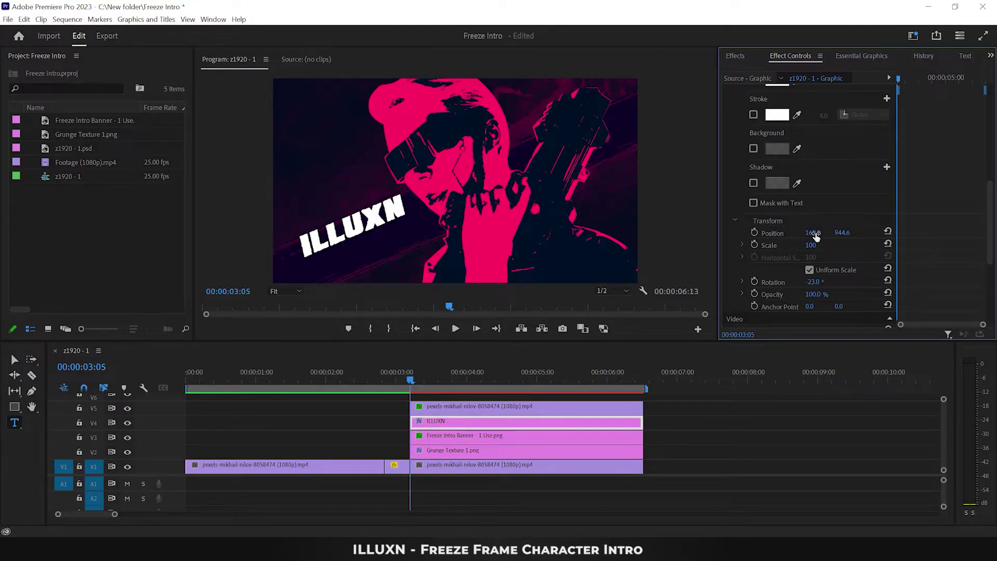
mouse_move(813, 233)
mouse_down()
mouse_move(862, 231)
mouse_move(804, 233)
mouse_up()
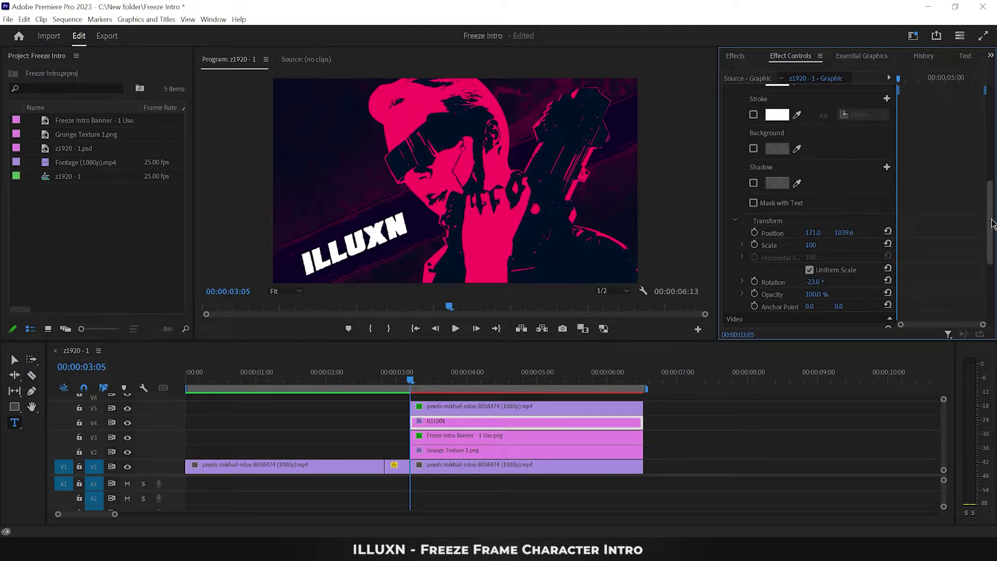
- Change the ILLUXN text's fill colour to D10050
scroll(983, 226, up, 3)
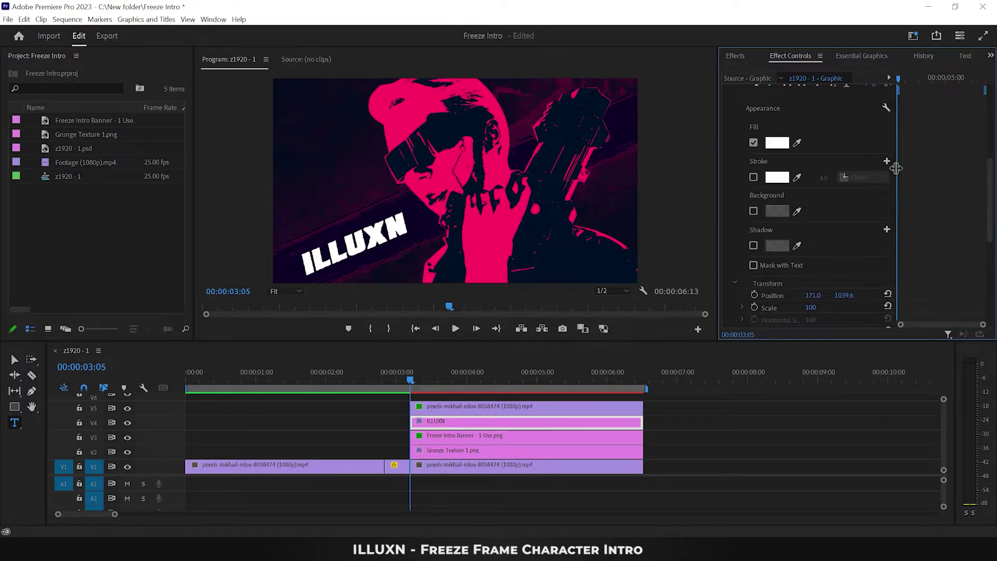
click(778, 143)
click(702, 404)
double_click(702, 404)
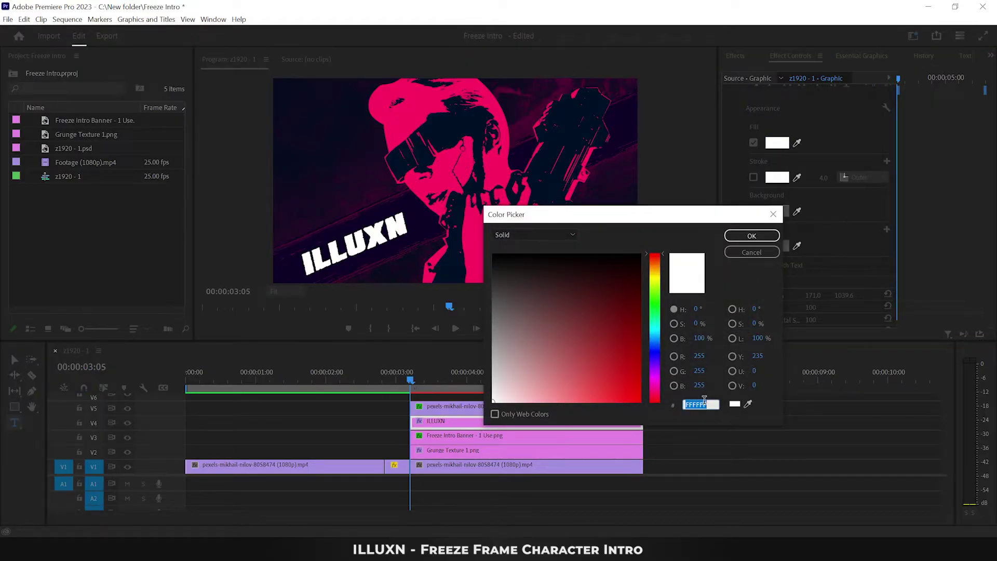
text(D100)
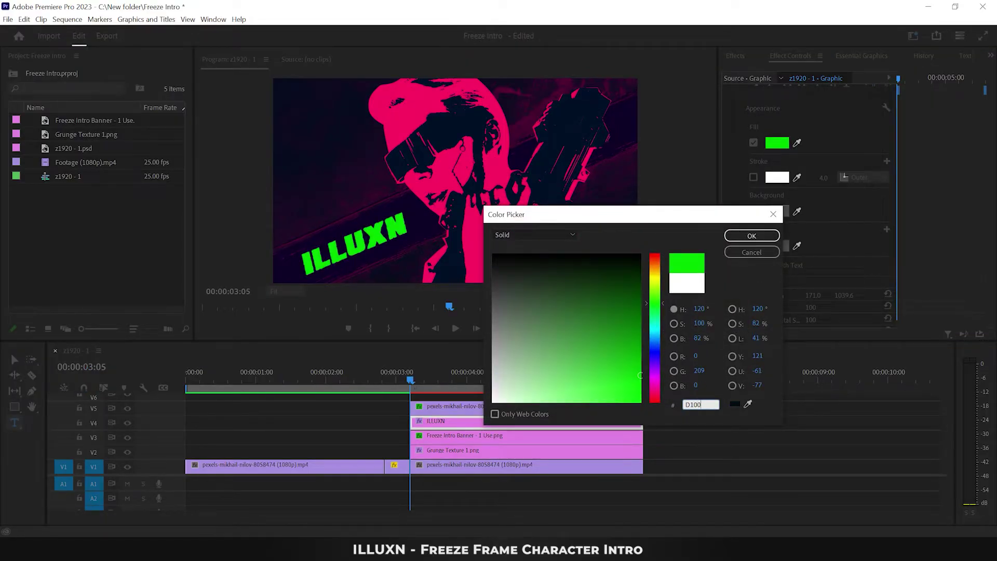
text(50)
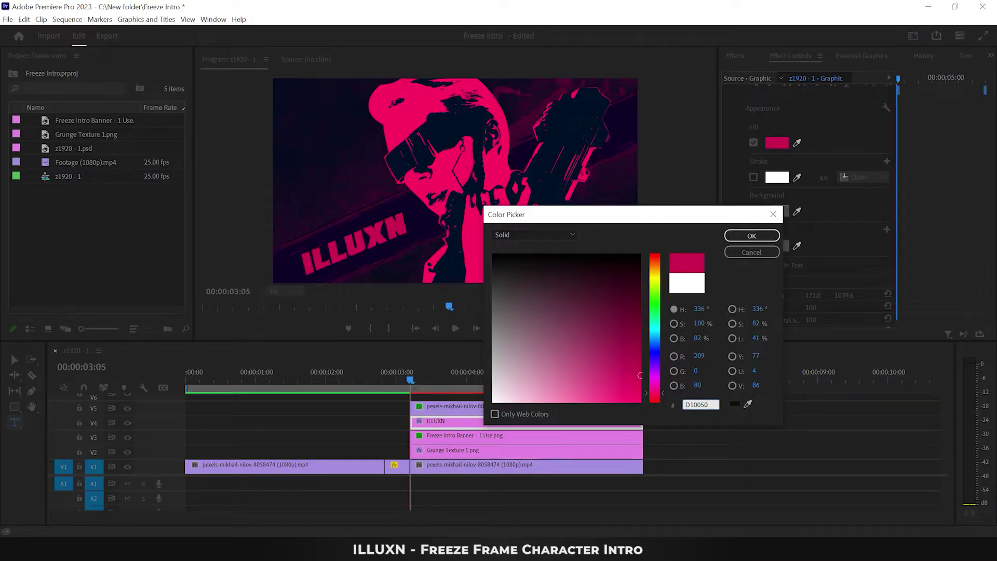
click(751, 237)
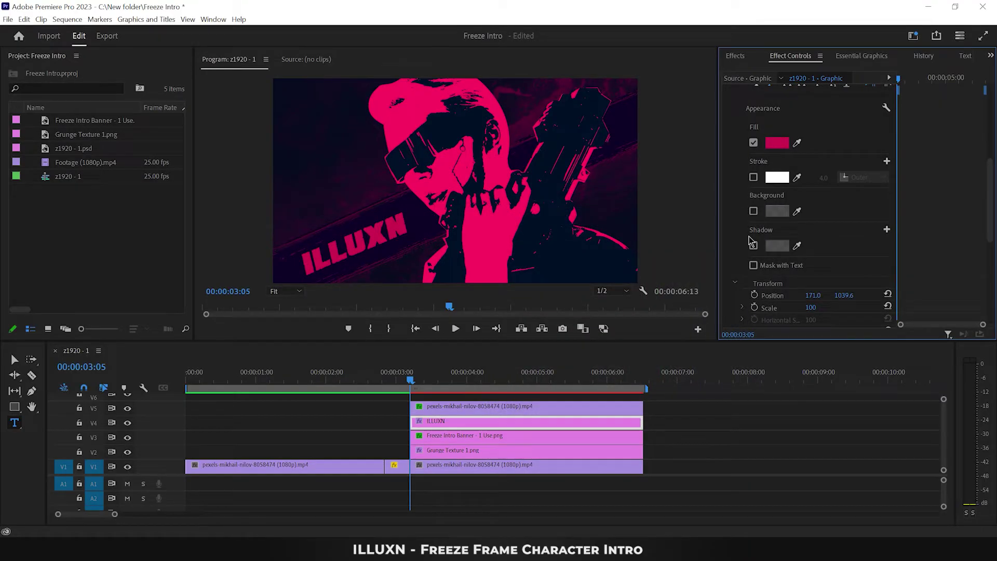
- Nest the ILLUXN text and Freeze Intro Banner clips together, keeping the default sequence name
drag(662, 420, 634, 441)
right_click(630, 437)
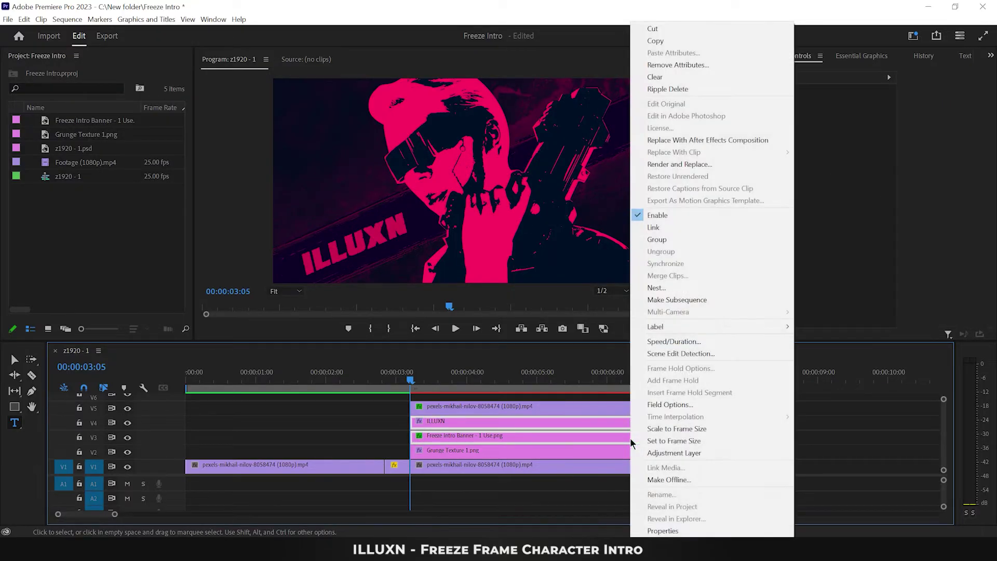
click(655, 287)
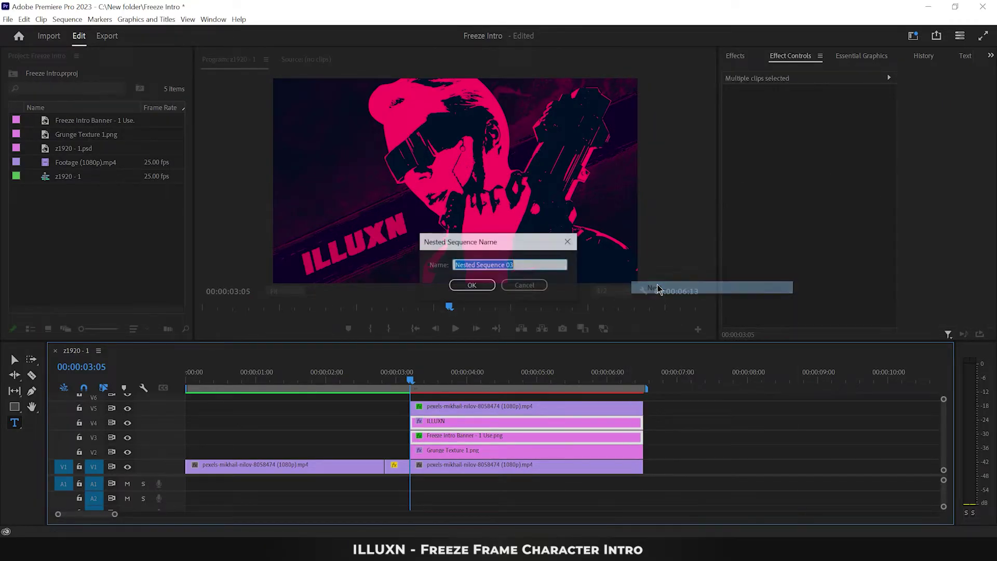
click(472, 285)
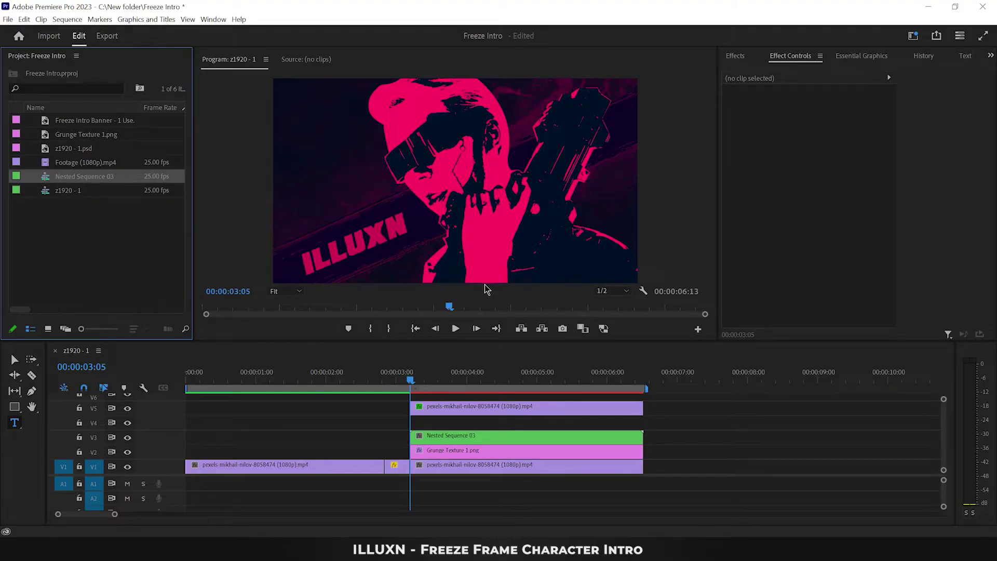
- Hide track V3 and draw a closed, notched free-form opacity mask over the lower-left corner of the Grunge Texture clip
click(127, 437)
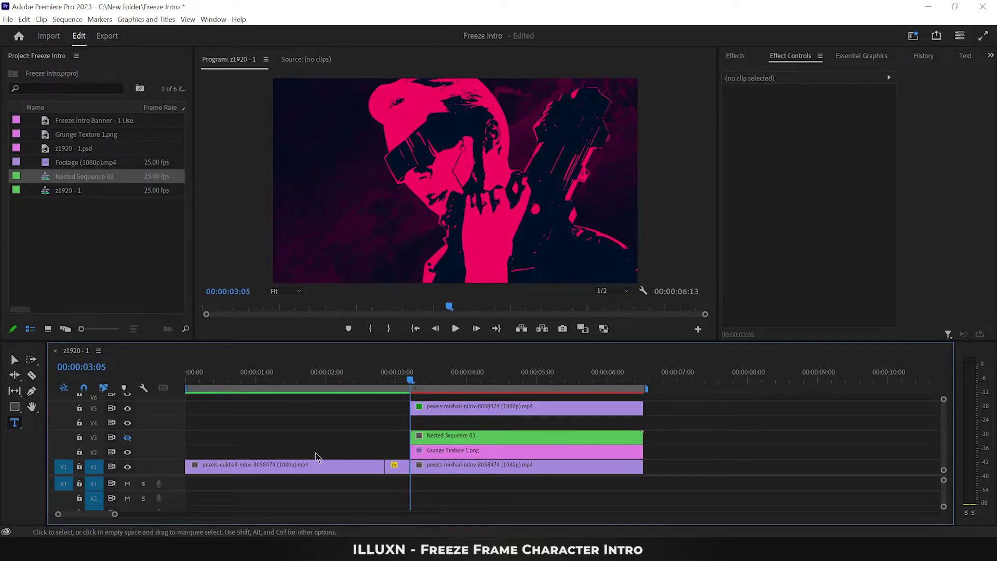
click(445, 453)
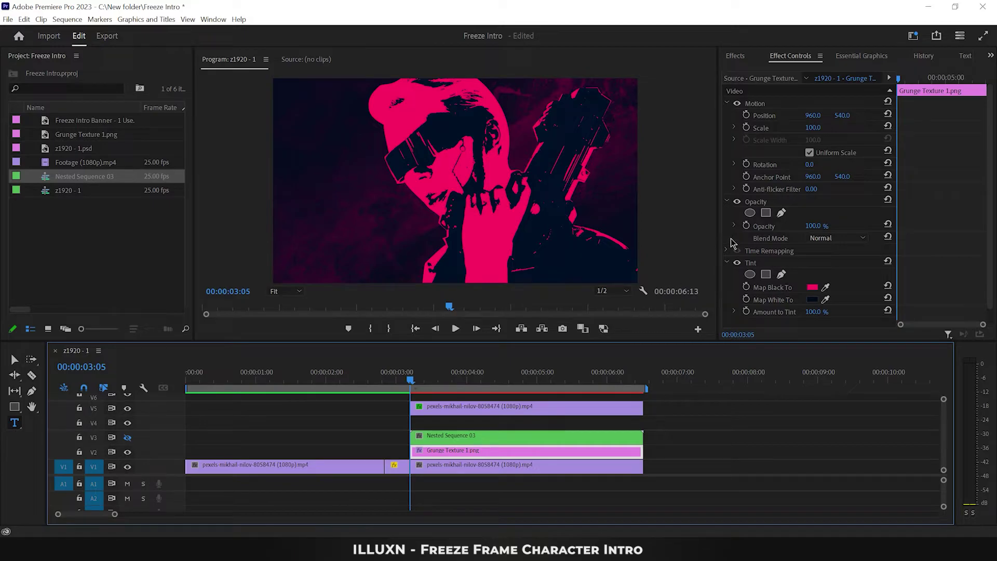
click(781, 213)
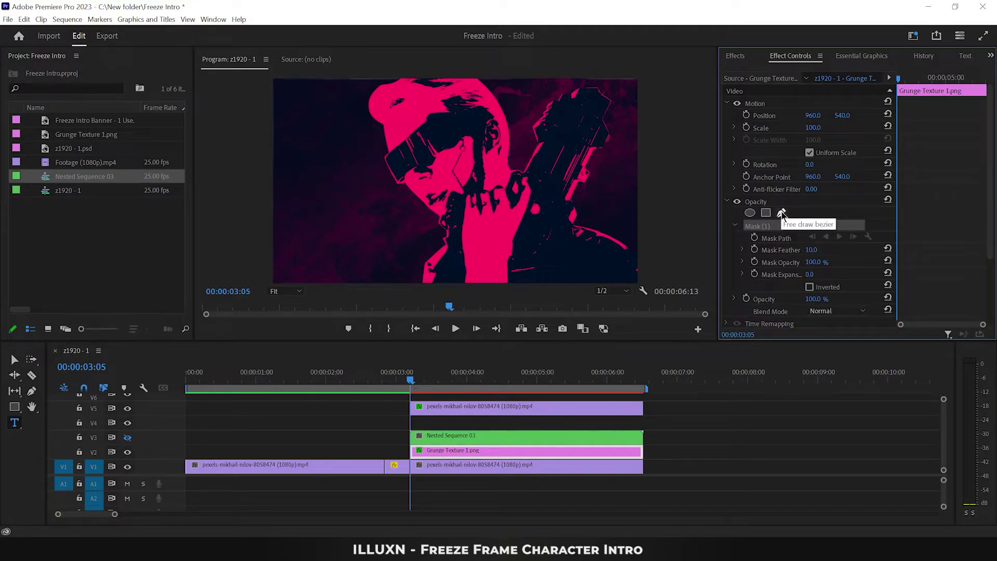
click(285, 292)
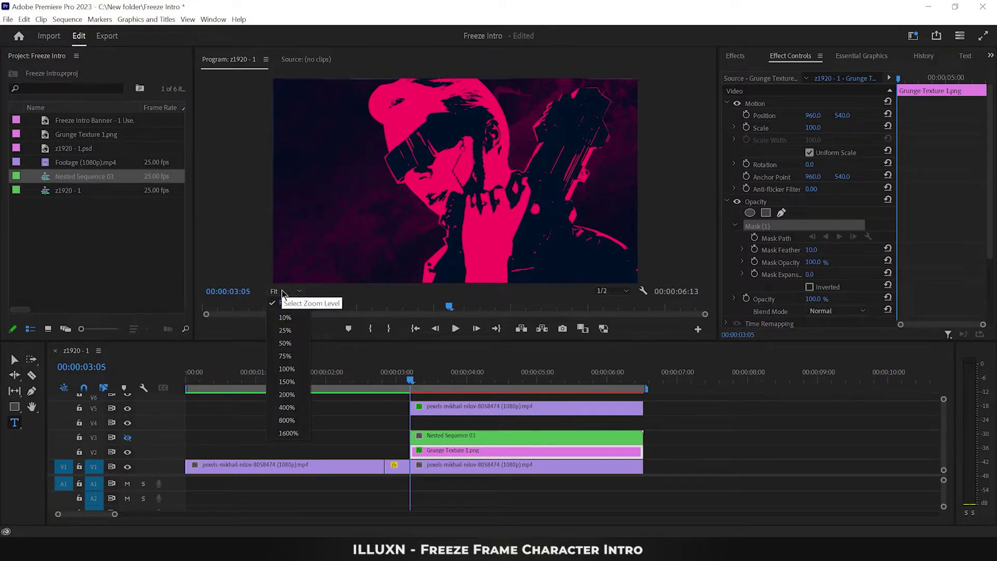
click(294, 345)
drag(705, 222, 705, 239)
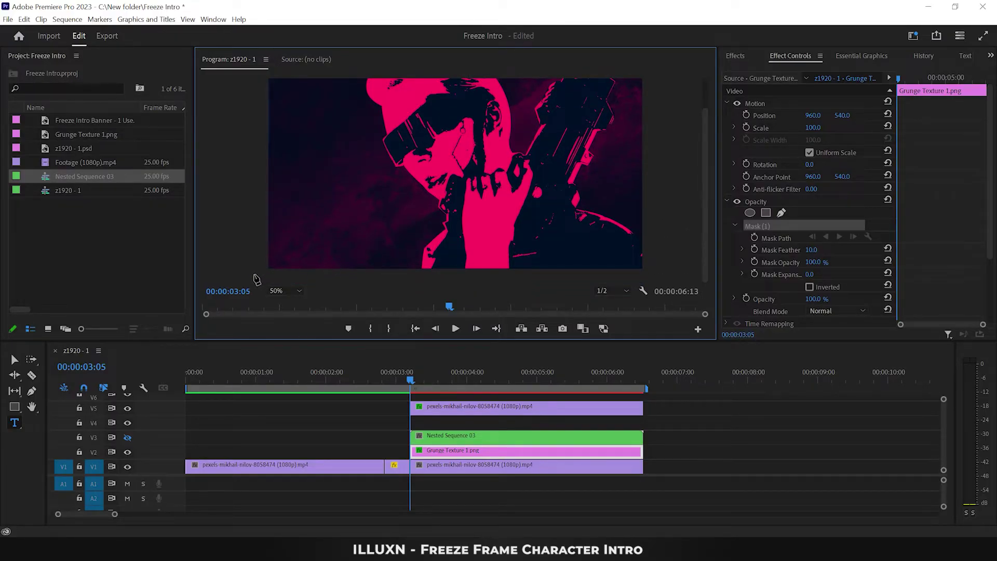
click(364, 278)
click(378, 231)
click(320, 238)
click(330, 182)
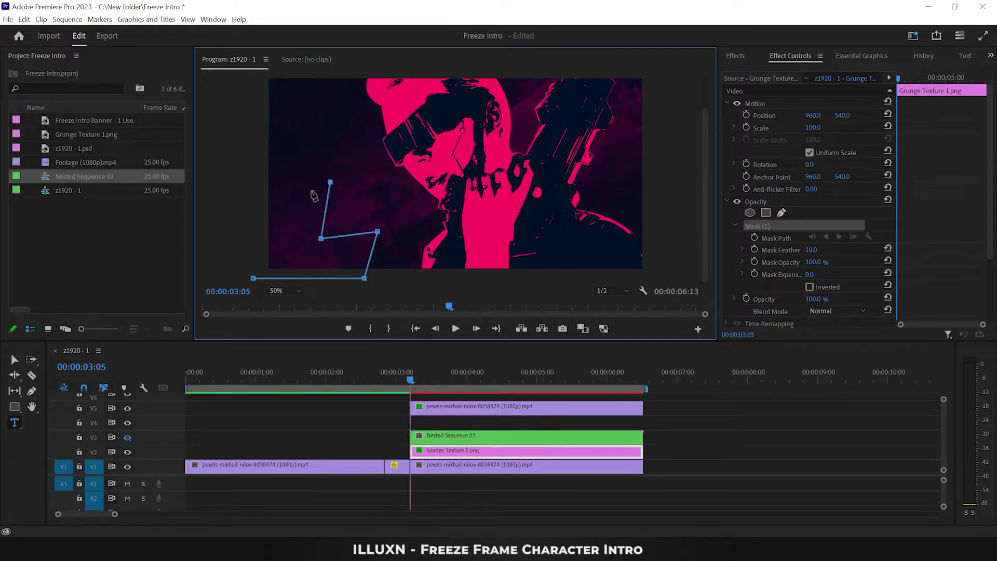
click(250, 211)
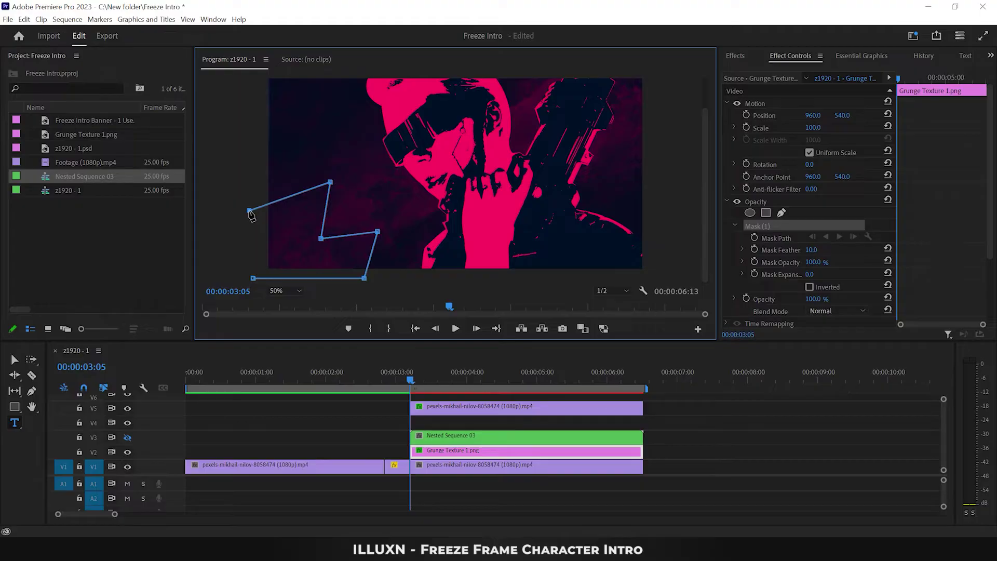
click(253, 279)
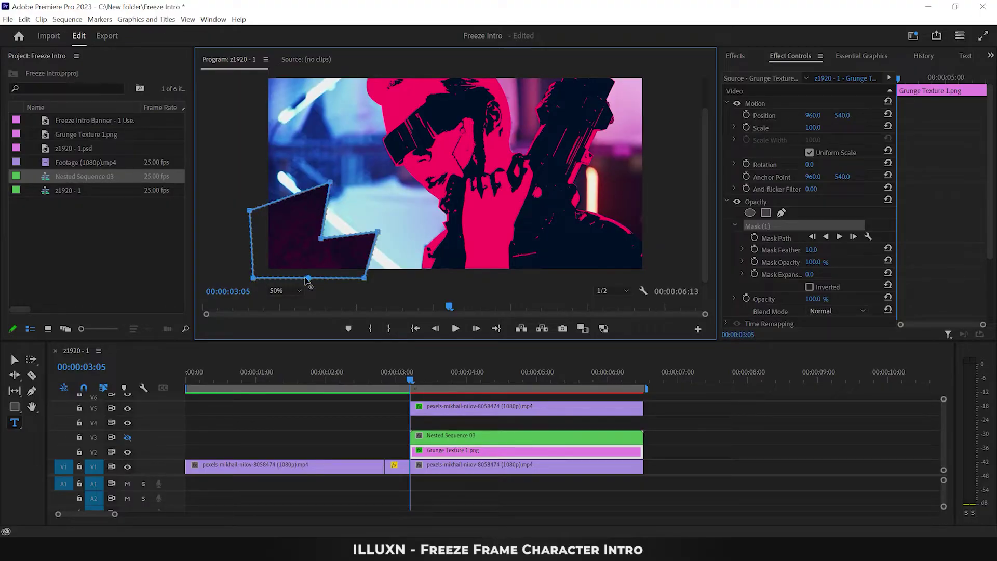
- Set the Grunge Texture mask's feather to 0 and start keyframing its mask path at 00:00:03:05
drag(810, 252, 811, 251)
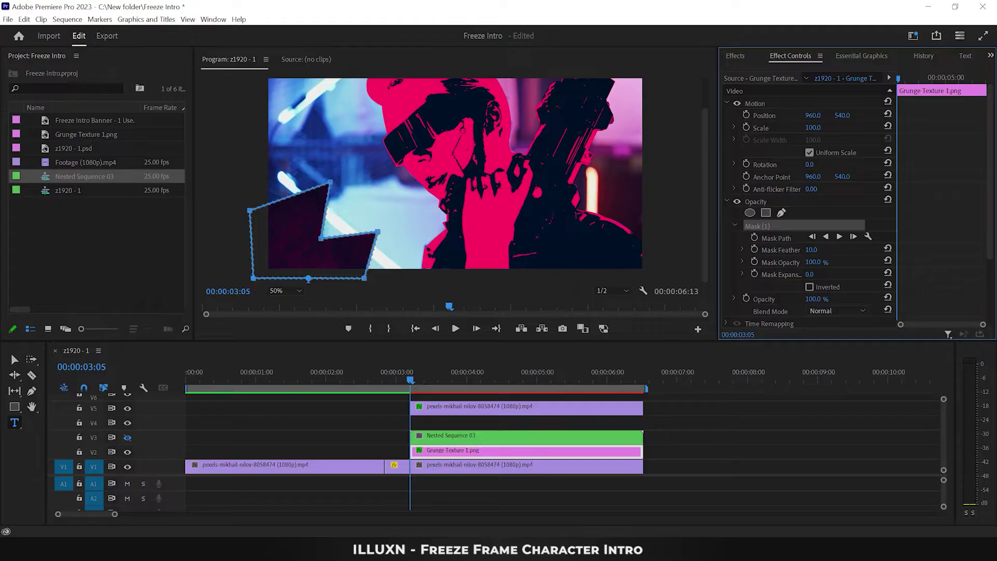
click(754, 237)
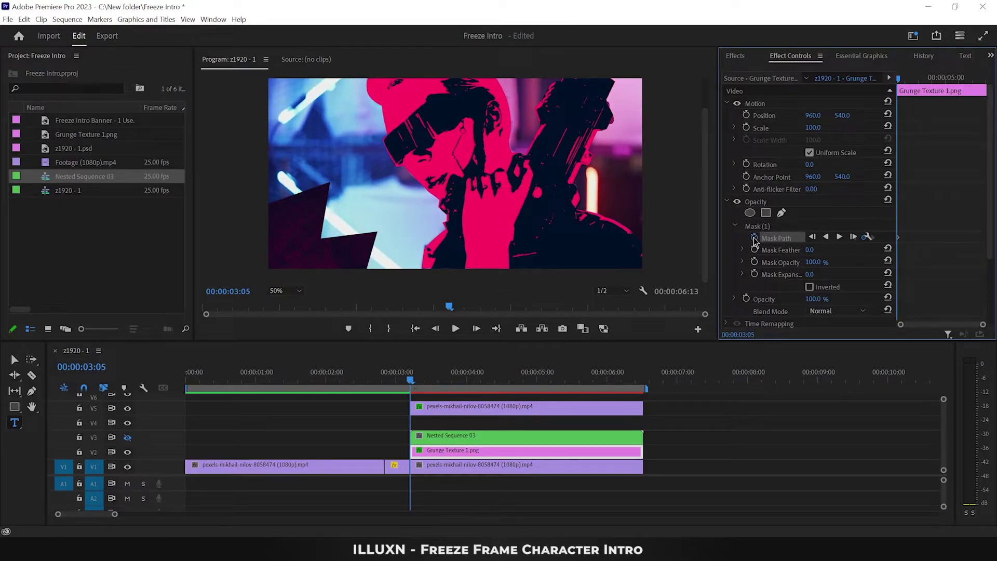
- At 00:00:03:06, reshape the Grunge Texture mask by moving its points outward so it covers most of the frame's left third
drag(983, 327, 956, 323)
key(Right)
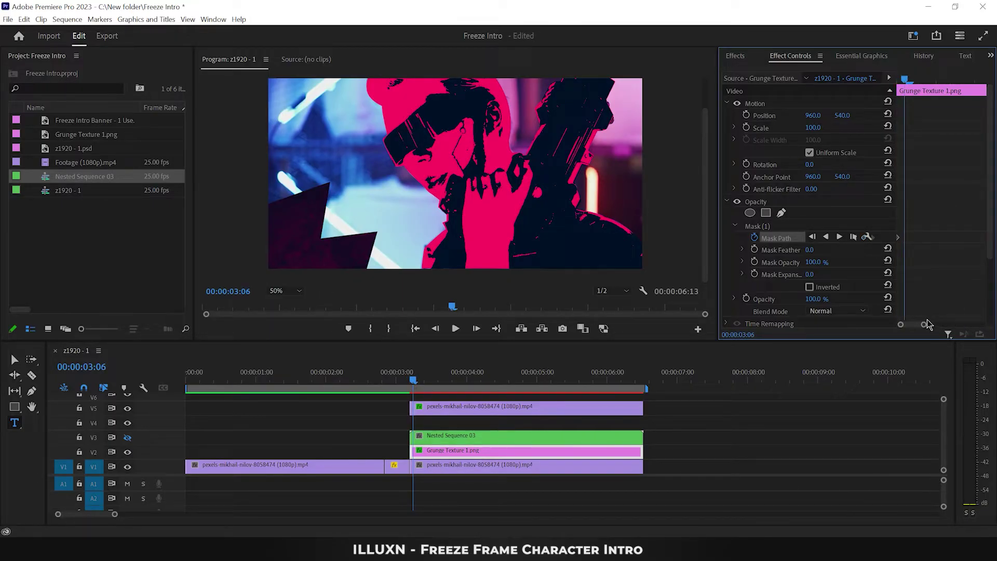
drag(925, 325, 919, 324)
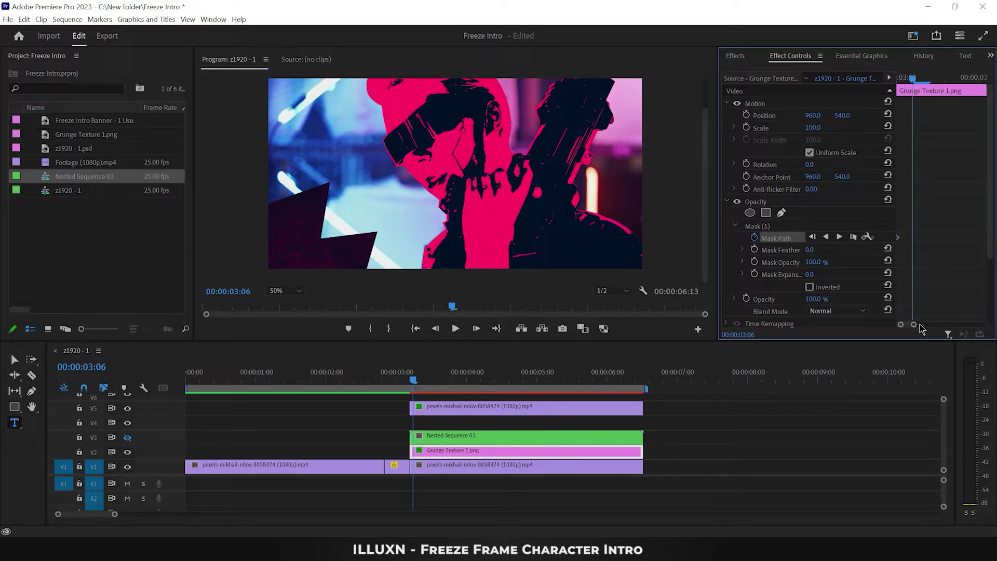
key(v)
click(763, 226)
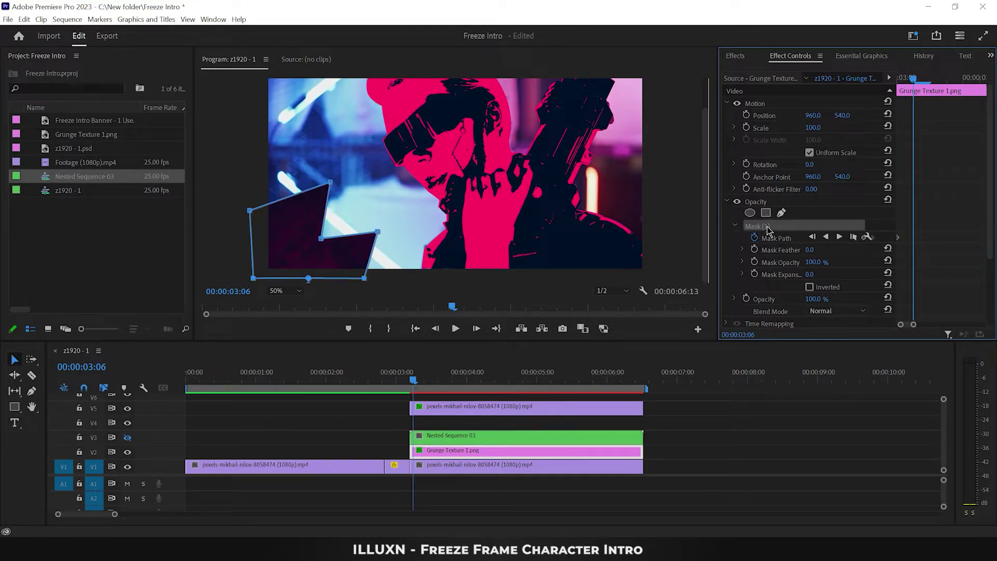
drag(378, 232, 431, 215)
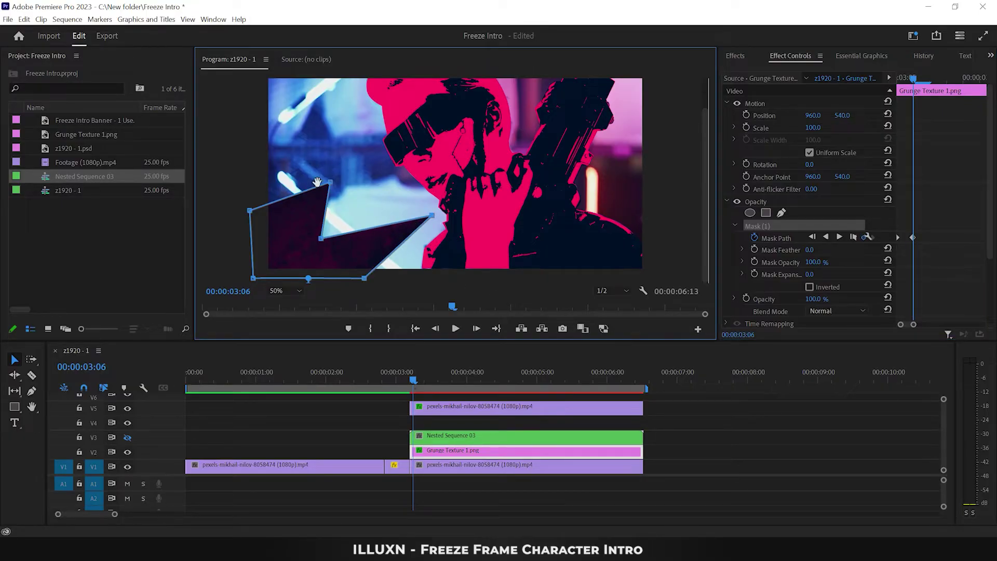
drag(330, 183, 354, 123)
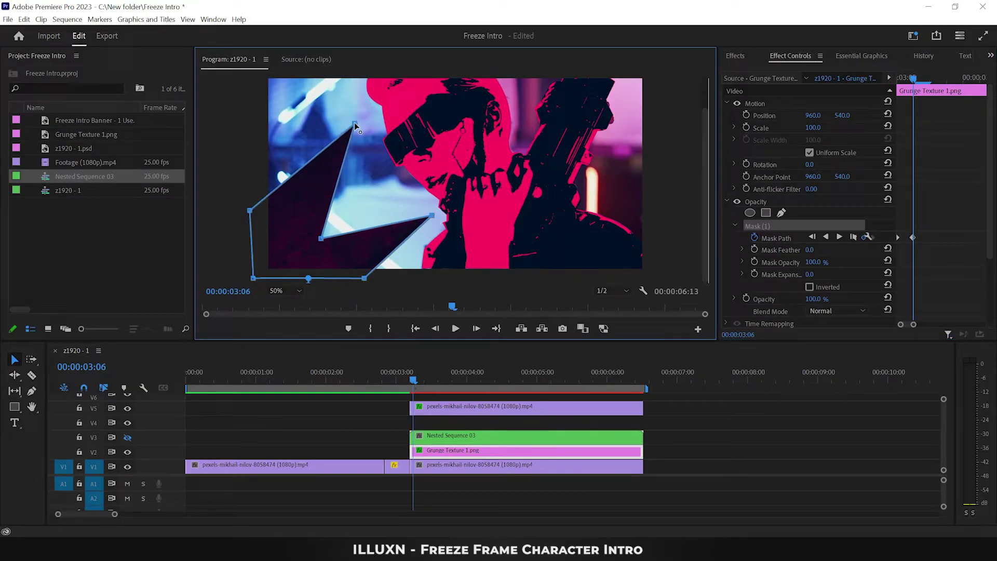
drag(320, 238, 368, 210)
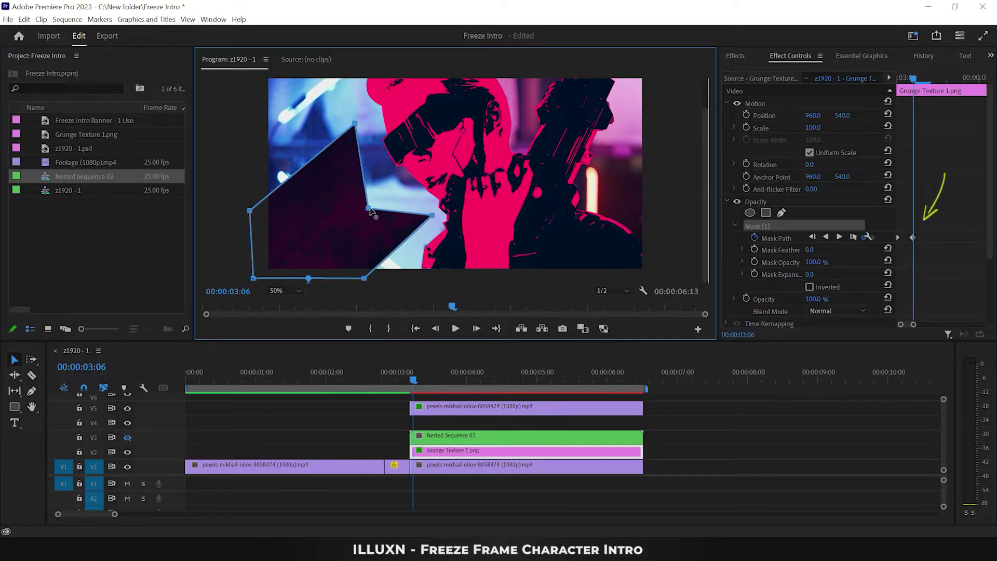
drag(364, 278, 416, 280)
drag(250, 212, 247, 131)
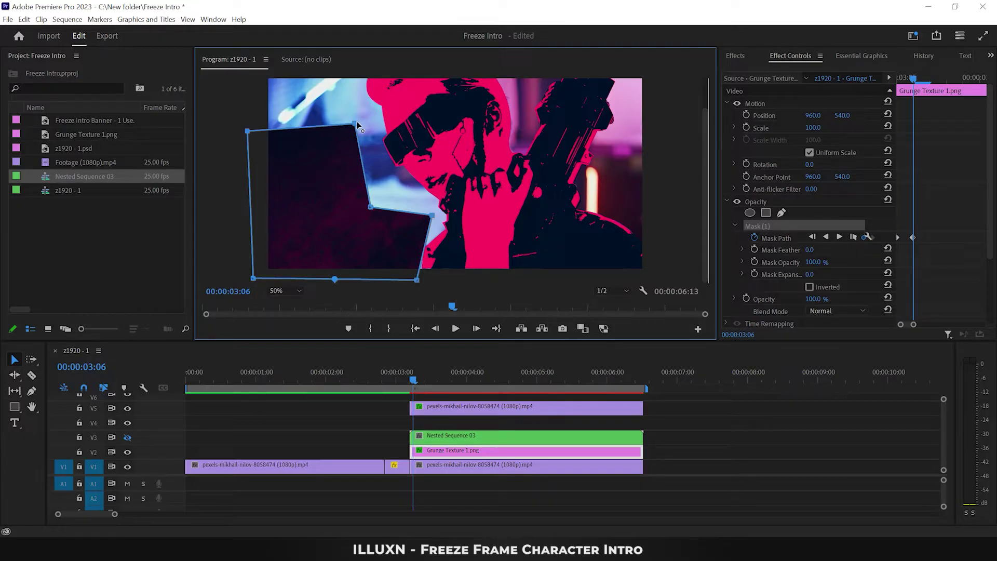
drag(354, 124, 375, 117)
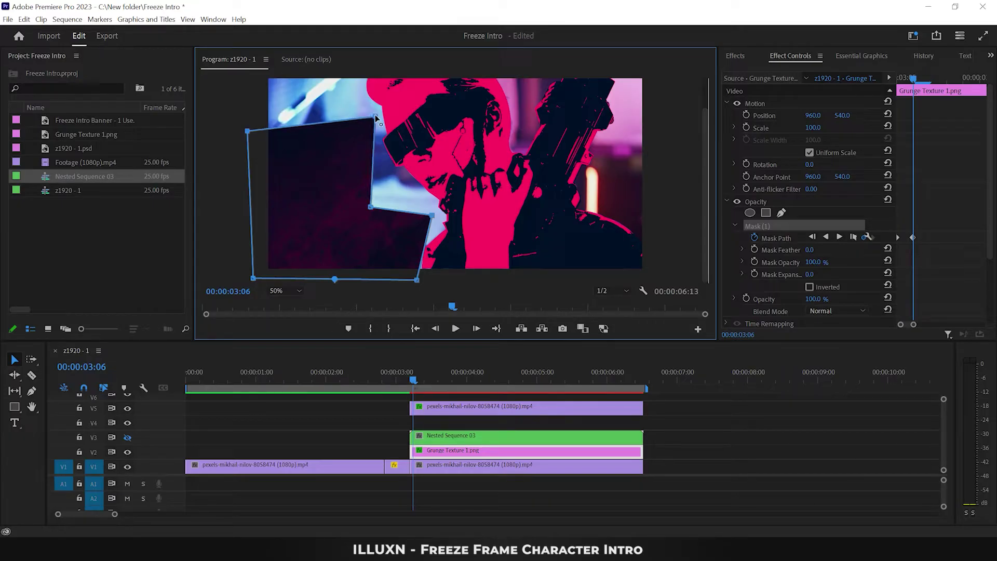
- At 00:00:03:07, extend the Grunge Texture mask up past the frame's top-left corner and right across most of the frame, keeping a notched right edge
click(476, 328)
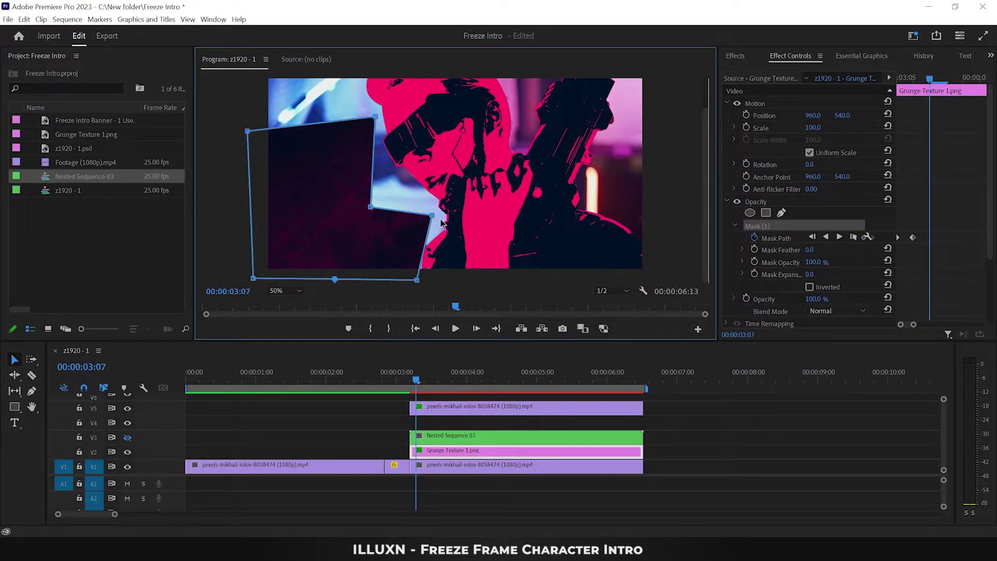
drag(431, 215, 602, 162)
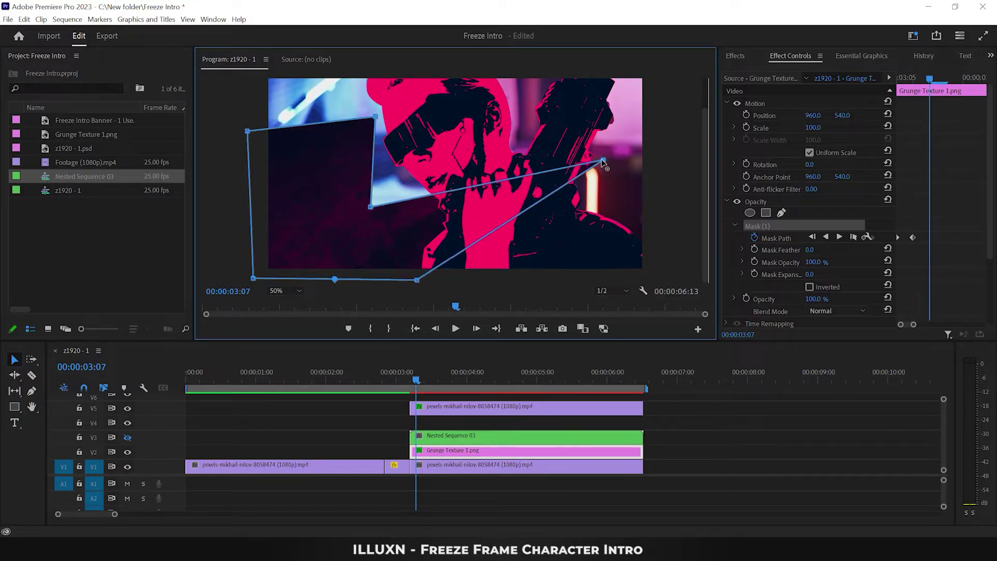
drag(417, 282, 585, 277)
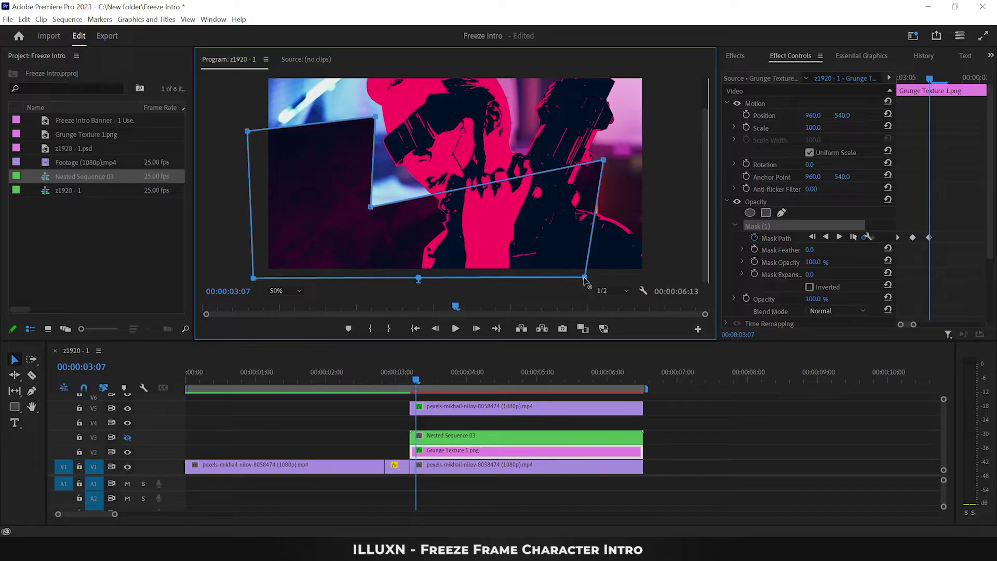
drag(371, 207, 456, 167)
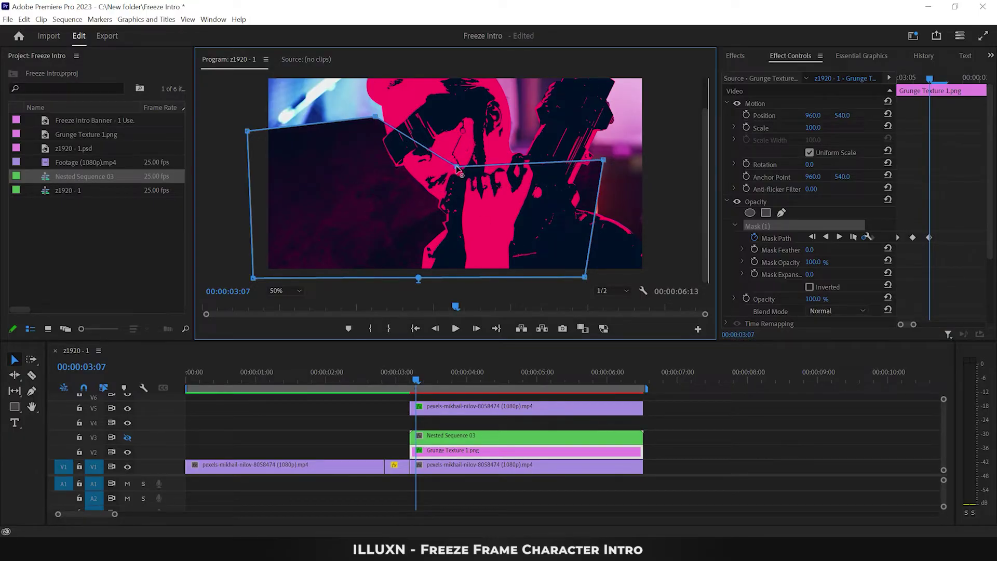
drag(707, 145, 706, 116)
drag(375, 153, 542, 104)
drag(457, 201, 539, 235)
drag(247, 166, 247, 84)
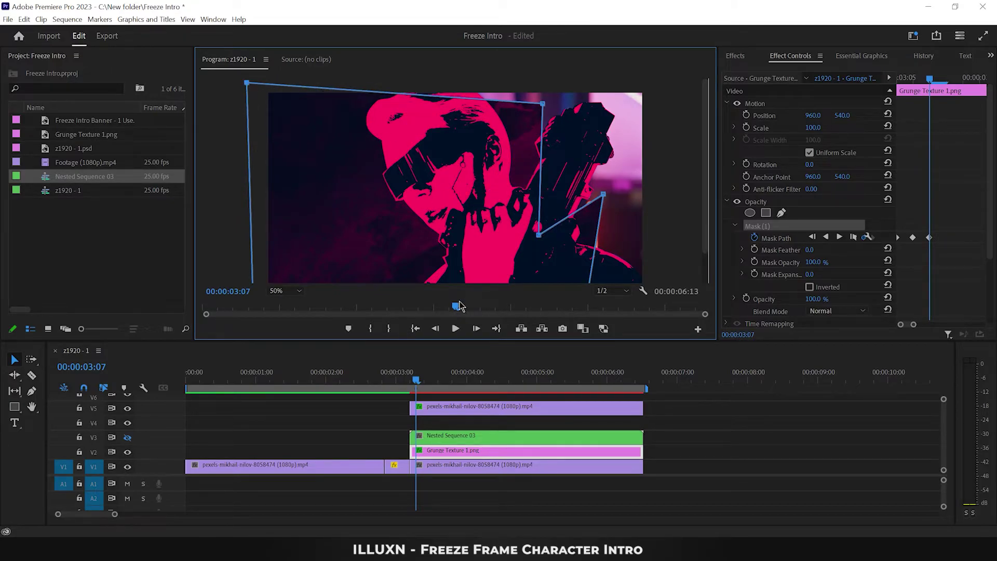
- At 00:00:03:08, extend the Grunge Texture mask's right-side points past the frame edge so it covers the entire frame
click(476, 328)
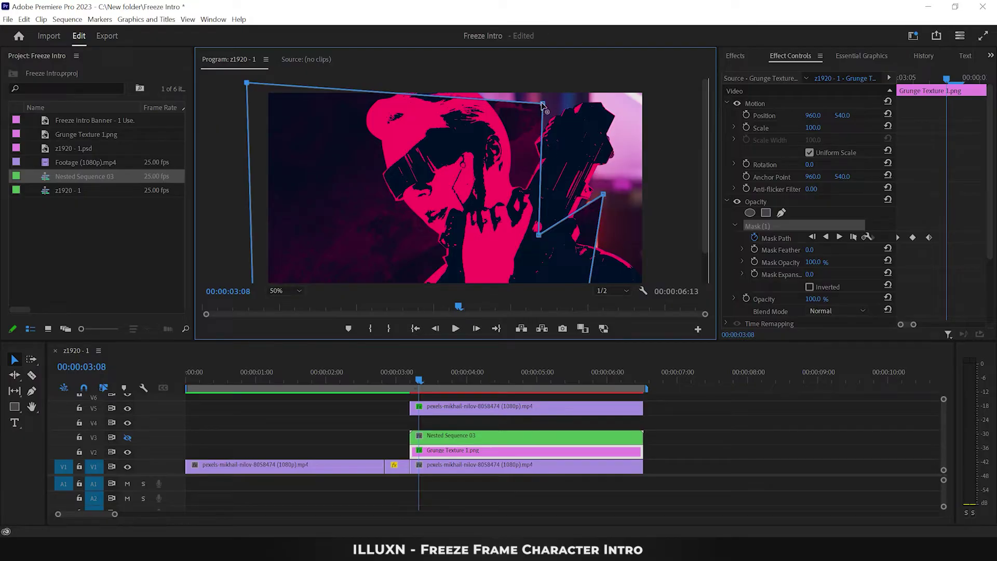
drag(543, 105, 666, 83)
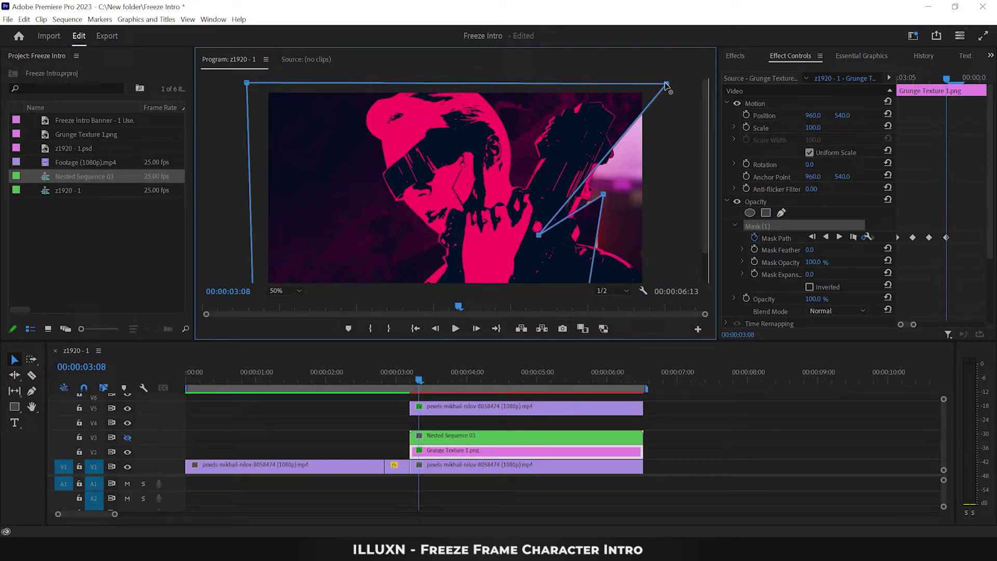
drag(541, 233, 658, 140)
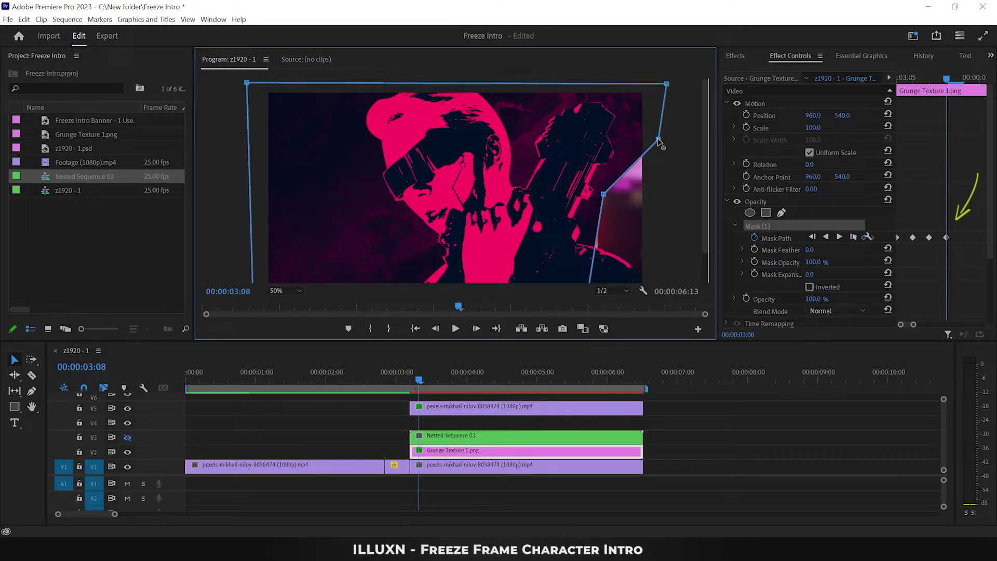
drag(602, 195, 667, 184)
drag(659, 139, 667, 138)
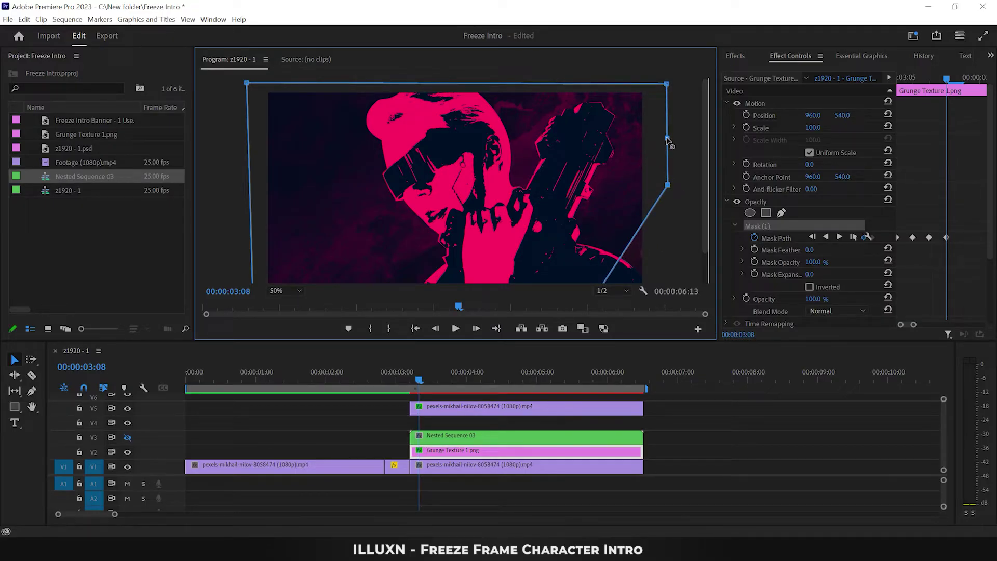
scroll(707, 147, down, 2)
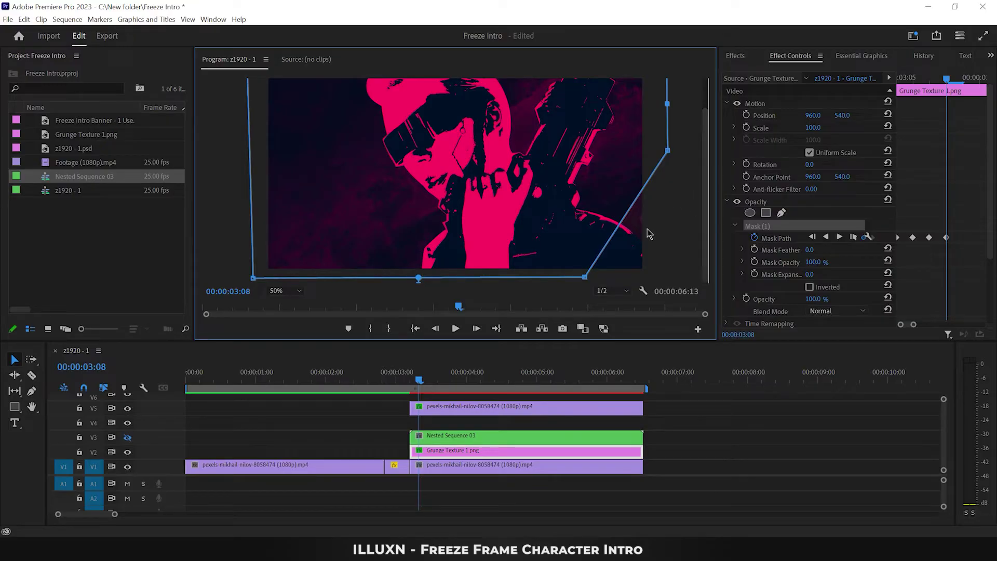
drag(585, 278, 667, 280)
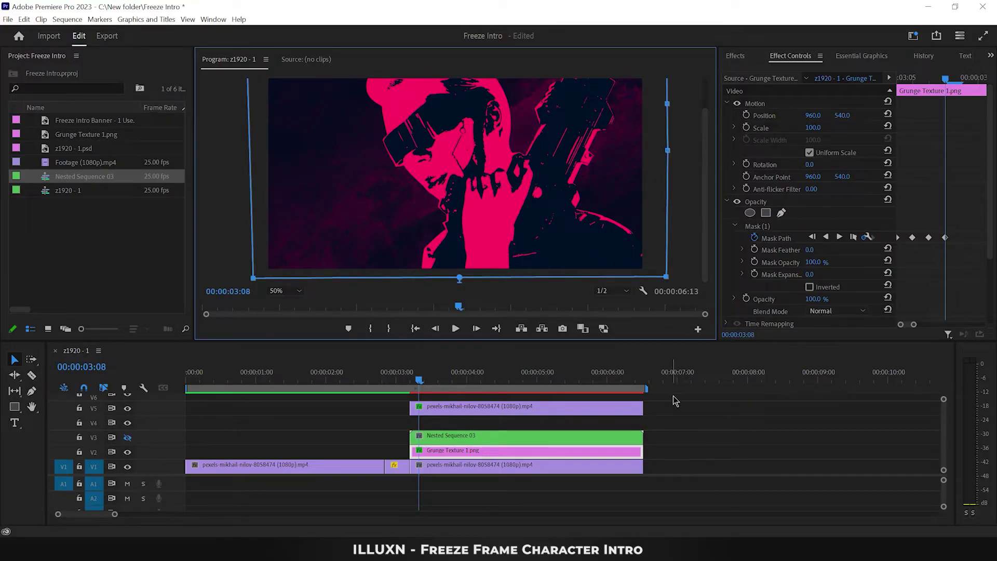
click(675, 437)
click(287, 291)
click(288, 305)
drag(408, 388, 422, 391)
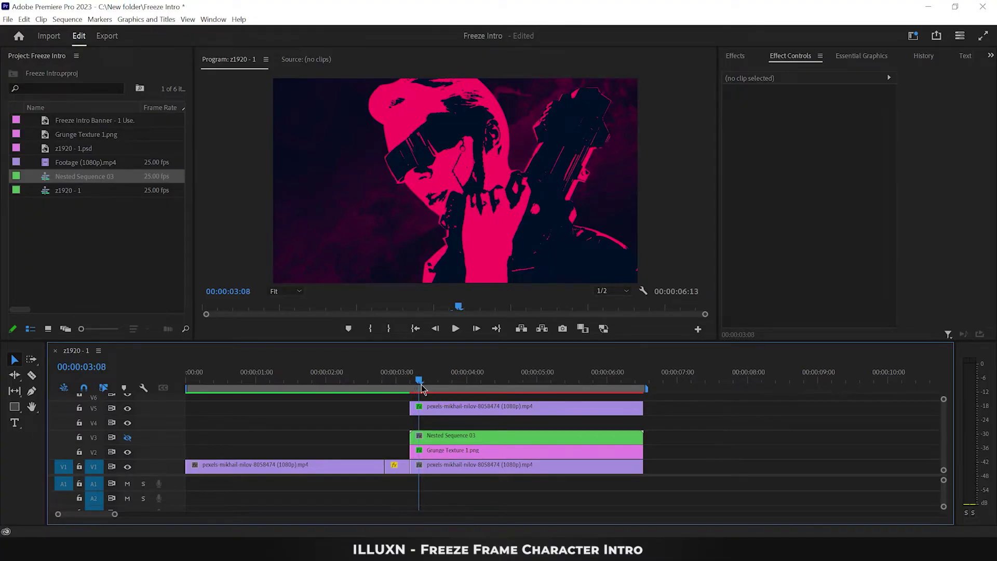
- Copy the Grunge Texture clip's animated opacity mask with the playhead at 00:00:03:05, and show track V3 again
click(428, 452)
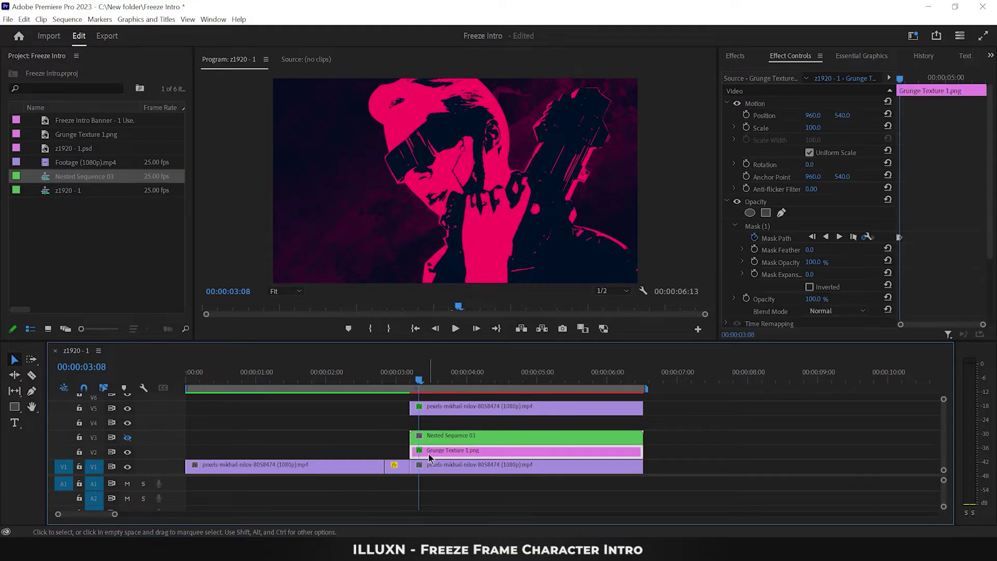
drag(983, 324, 951, 325)
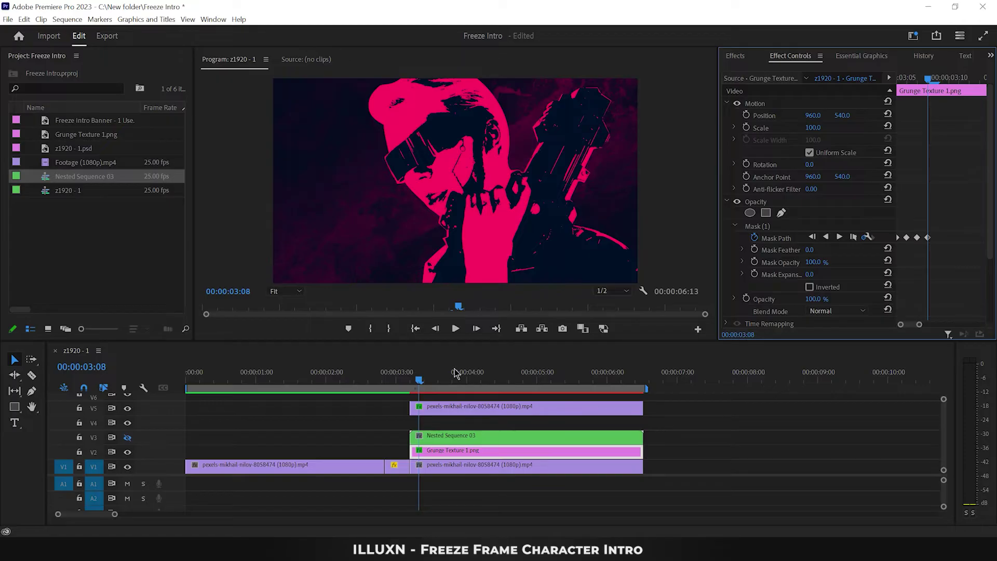
click(411, 379)
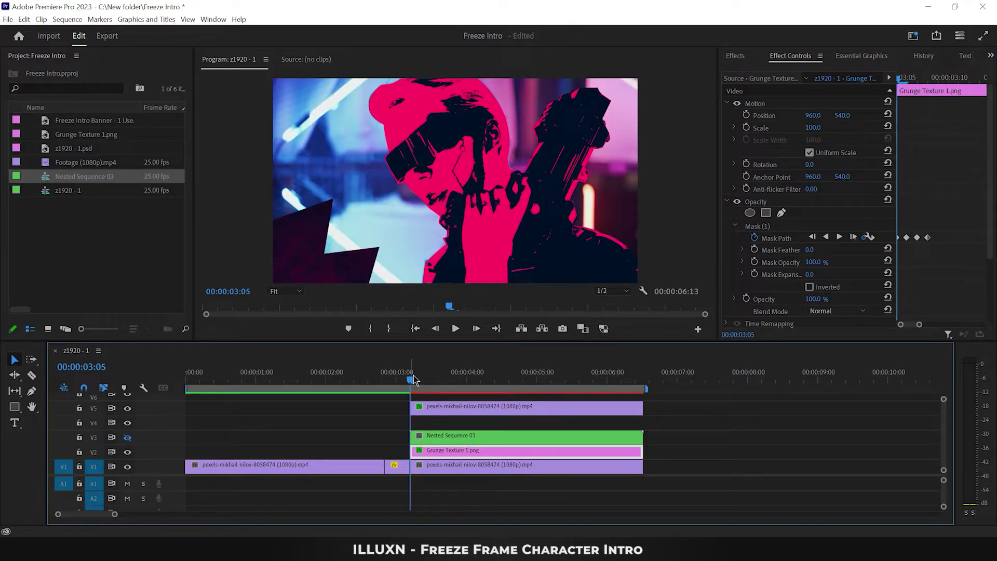
right_click(761, 227)
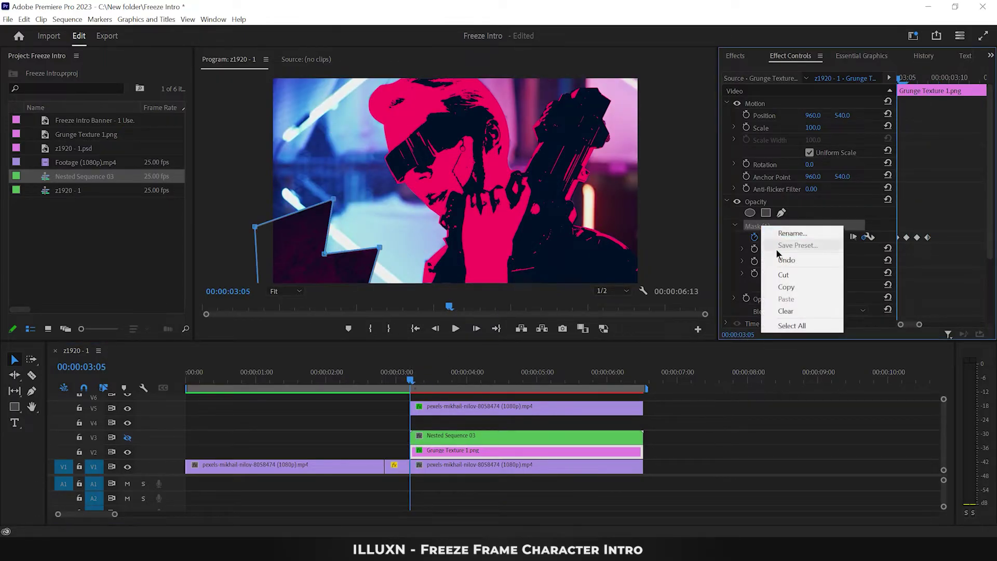
click(792, 288)
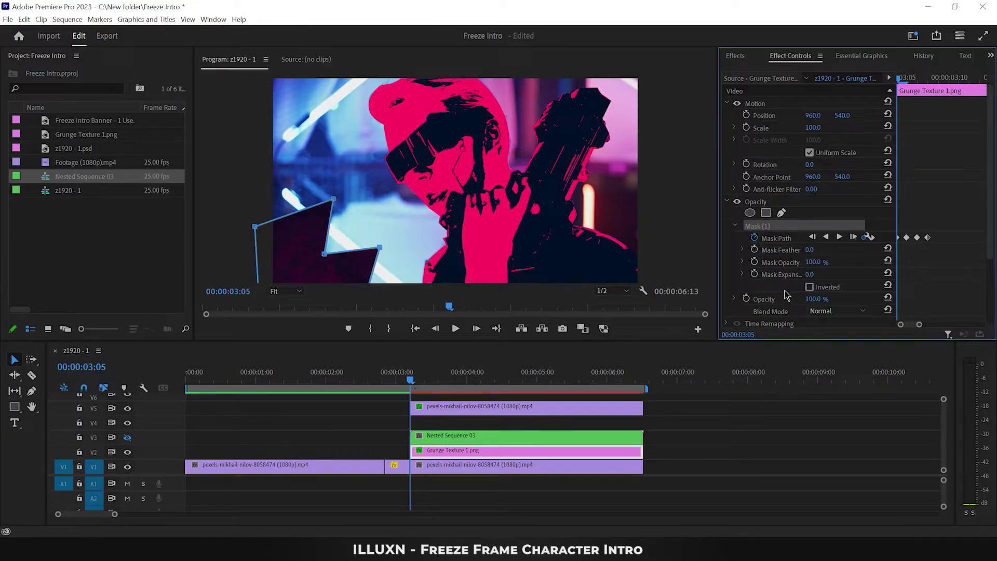
click(129, 438)
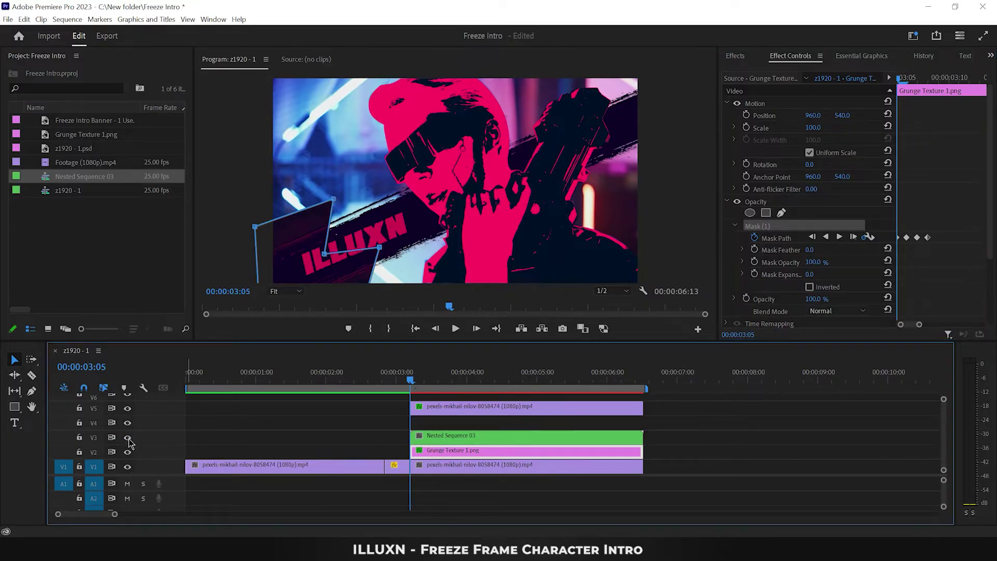
- Paste the copied mask into the Opacity effect of Nested Sequence 03 at 00:00:03:05 and scrub through the reveal
click(445, 439)
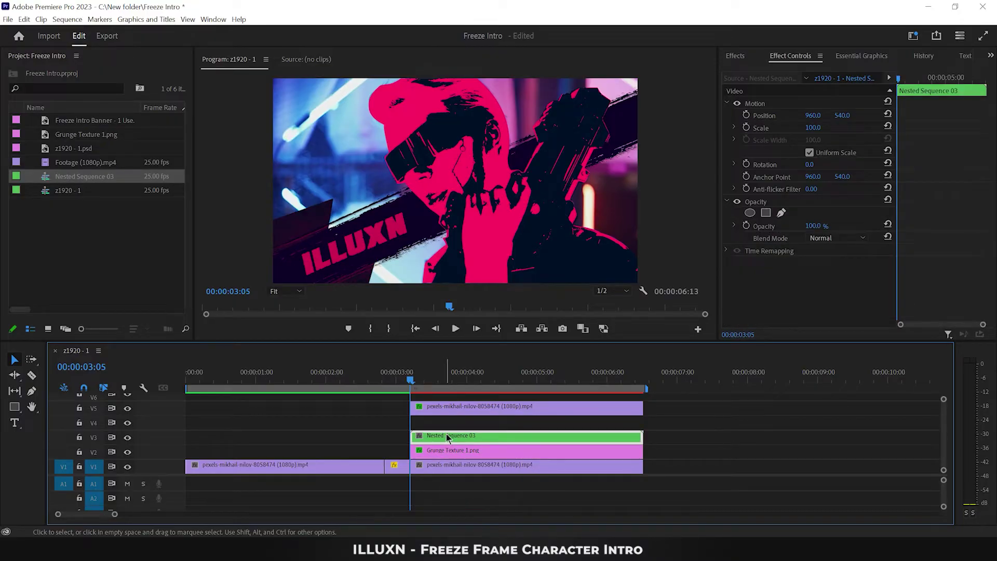
right_click(755, 204)
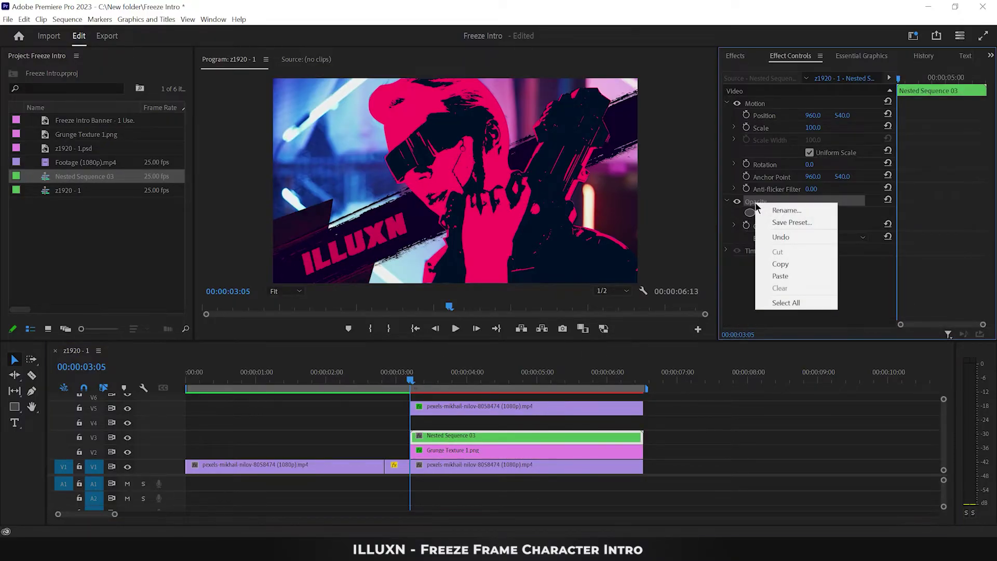
click(784, 278)
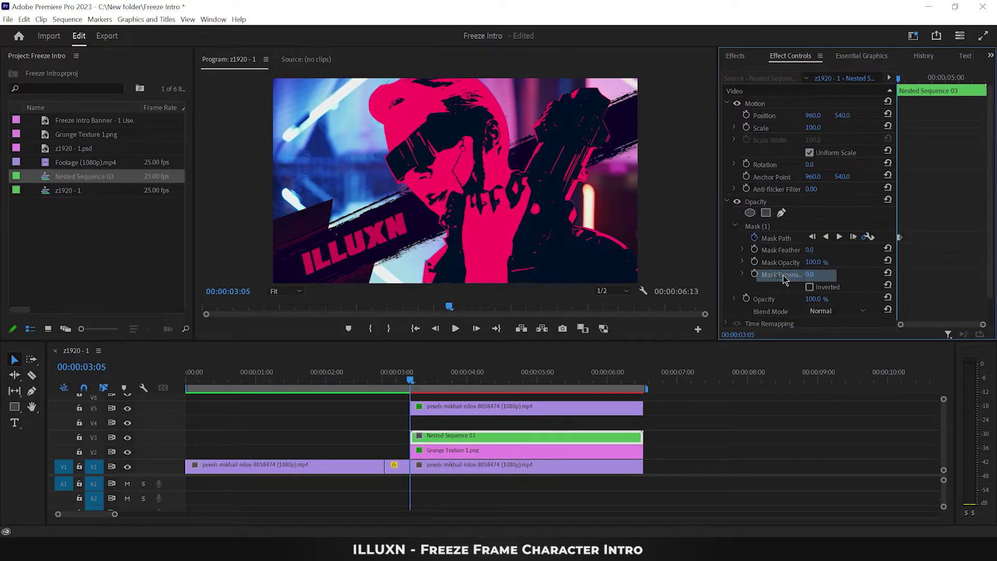
click(416, 382)
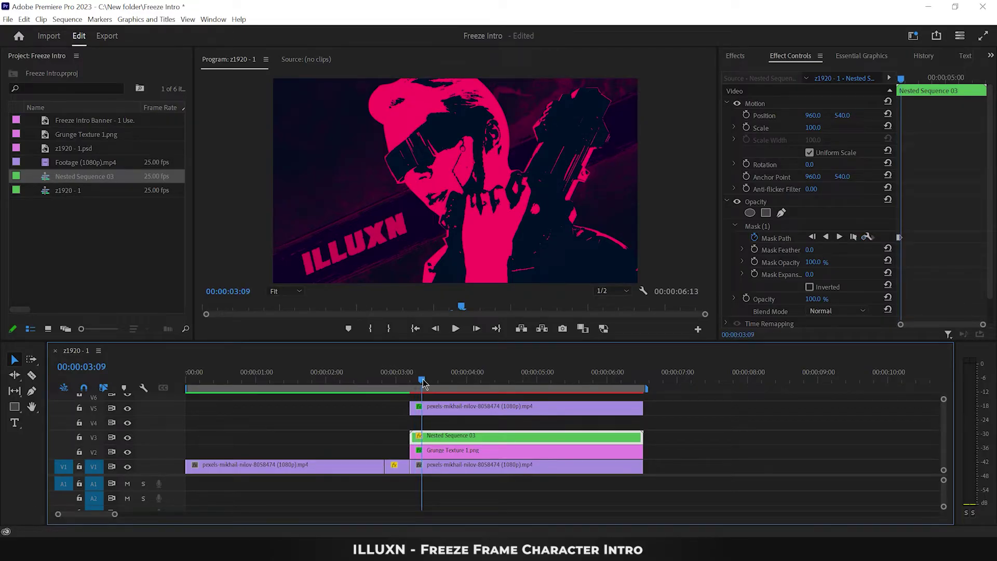
click(412, 383)
click(410, 382)
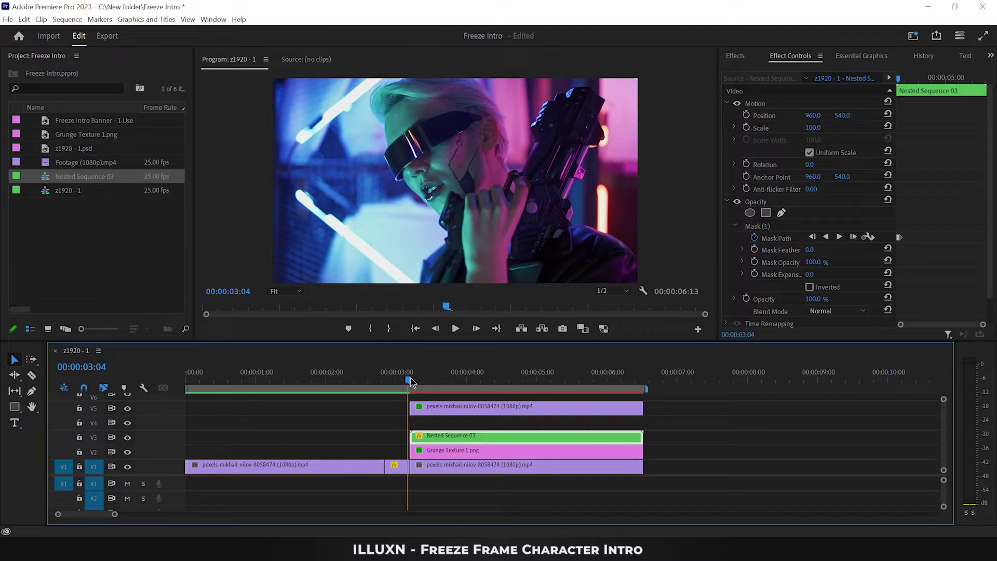
- At 00:00:03:08, move the V5 cutout clip's anchor point to about 1193.8, 966.2 and start keyframing its position, scale and rotation
drag(410, 383, 422, 385)
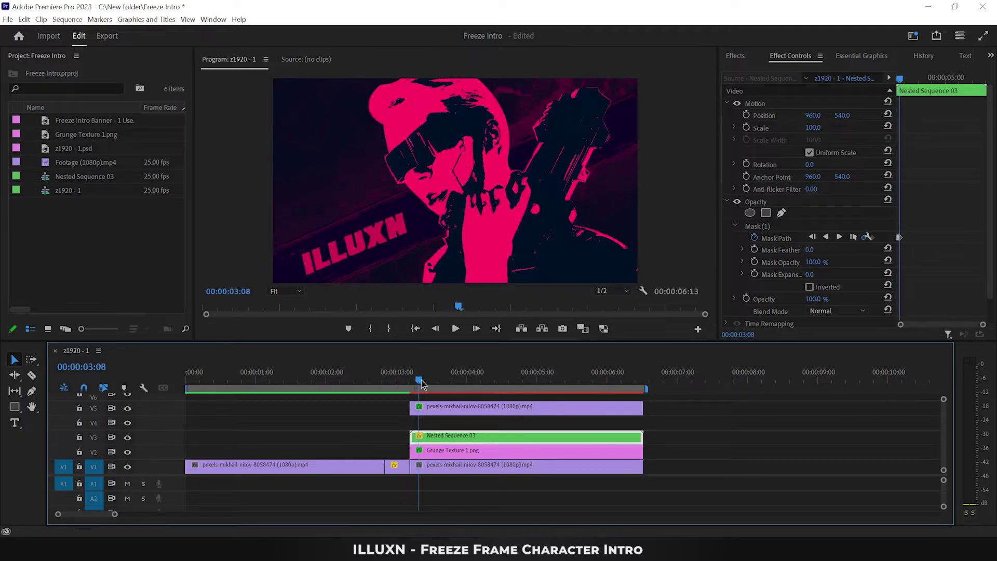
click(443, 408)
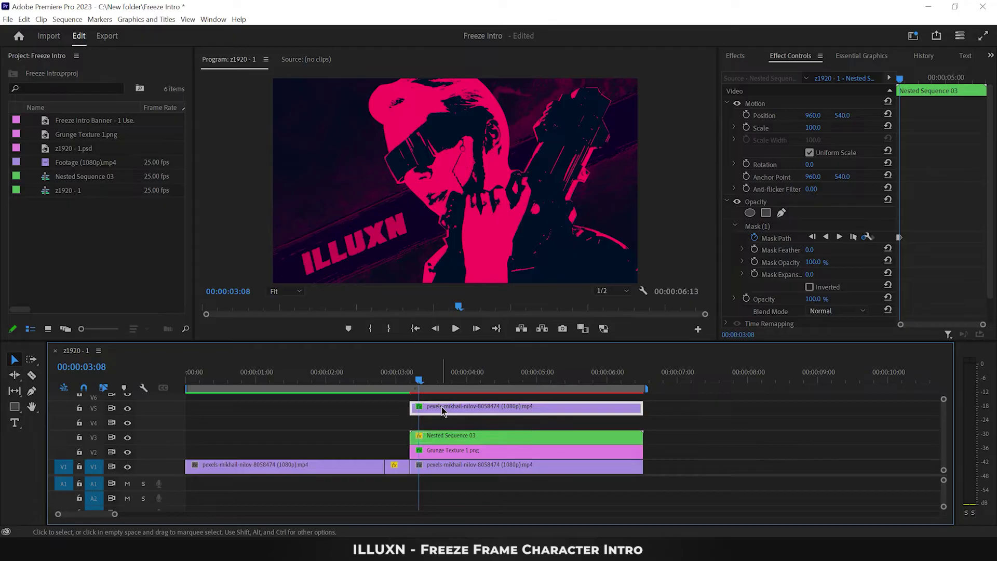
click(767, 178)
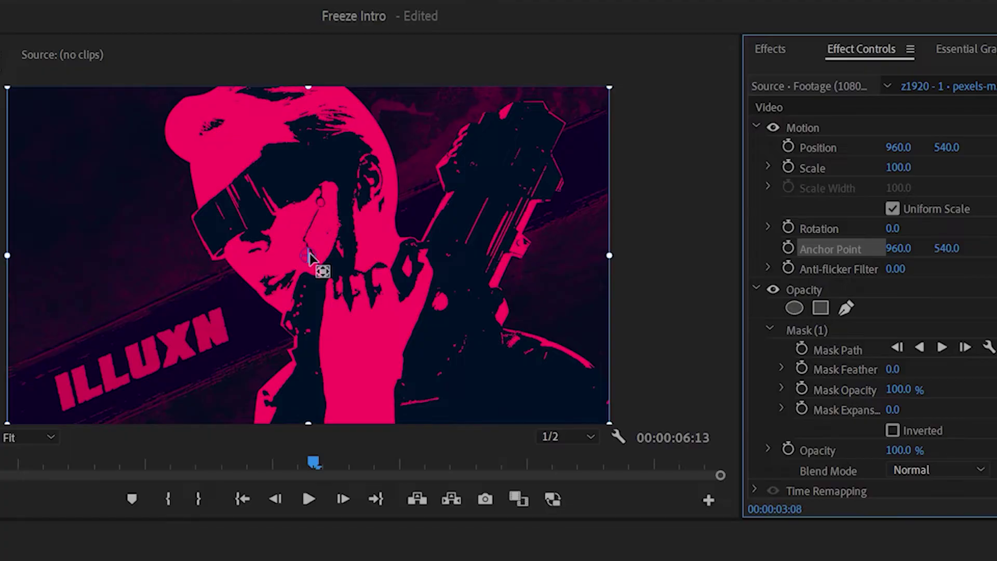
drag(309, 254, 381, 390)
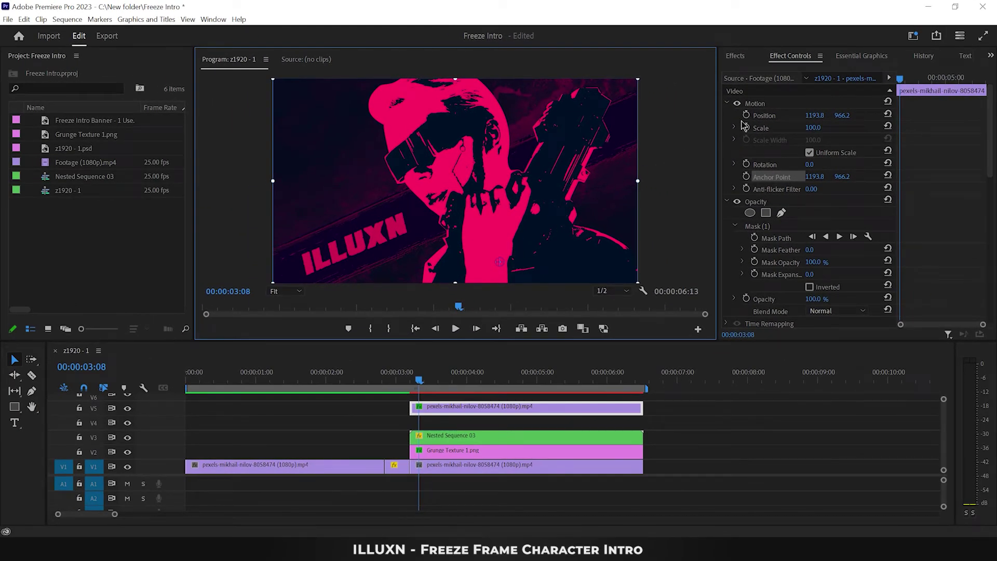
click(746, 115)
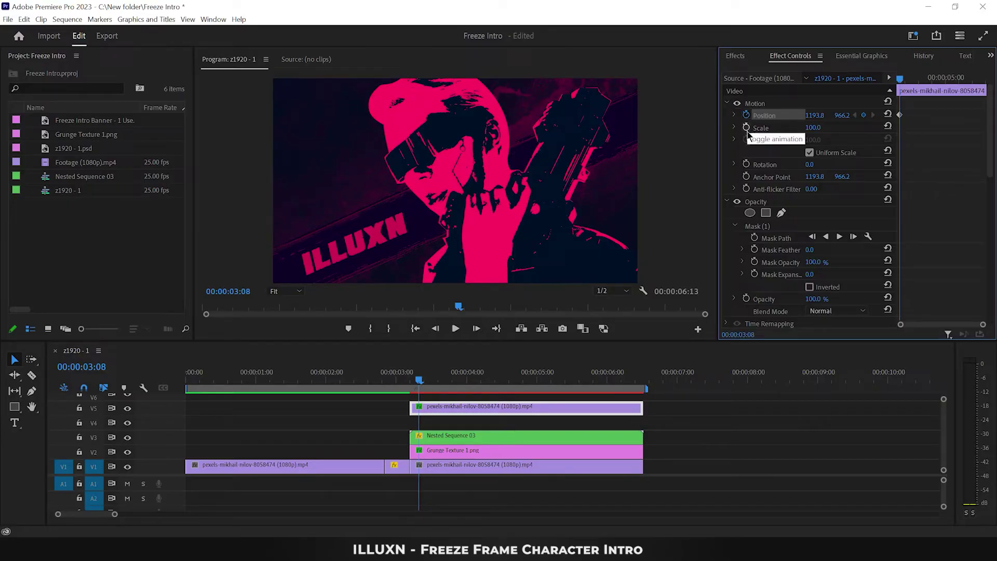
click(746, 127)
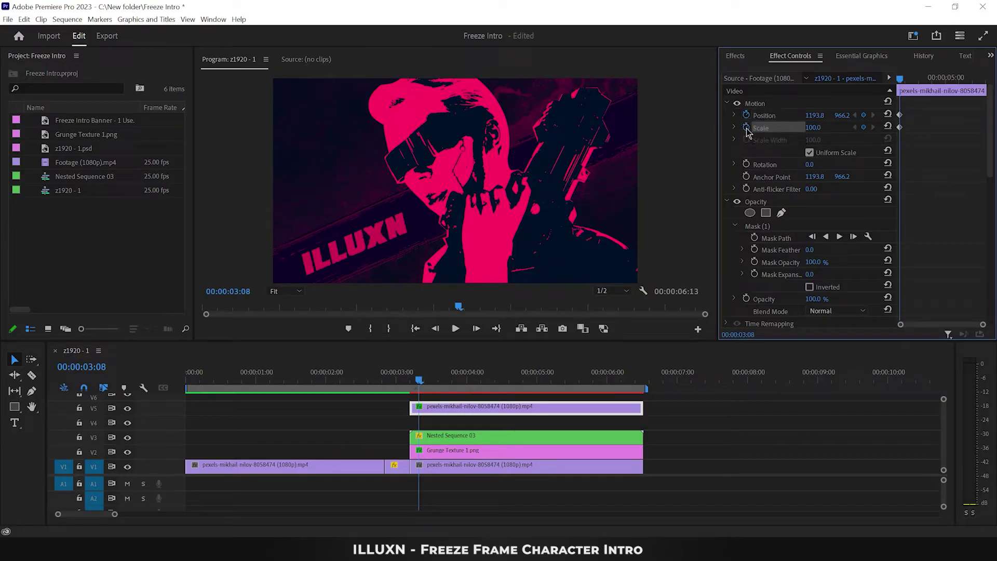
click(746, 164)
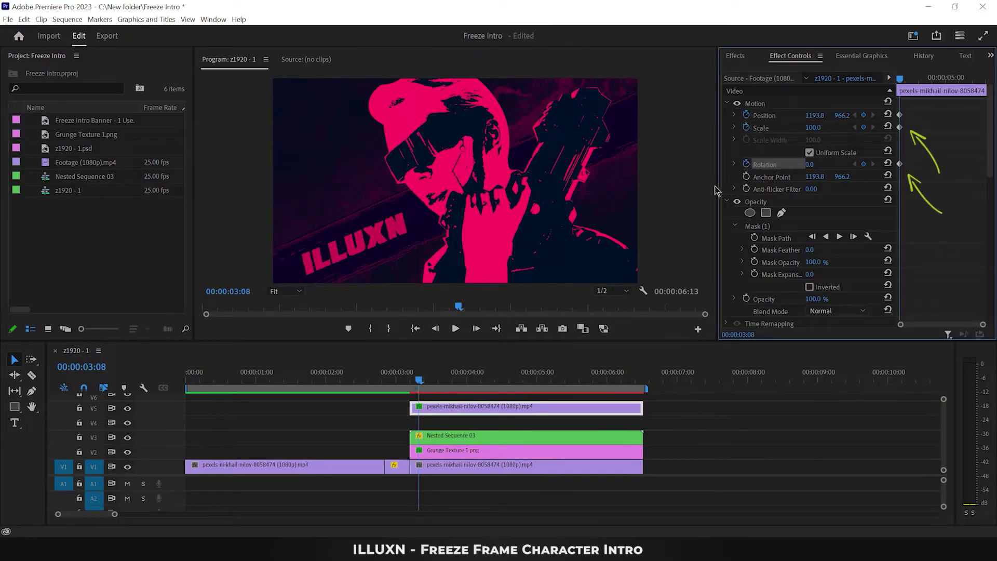
- At 00:00:06:08, keyframe the V5 cutout clip to scale 105 and rotation 5°, and shift its position slightly down
click(420, 383)
drag(421, 383, 633, 395)
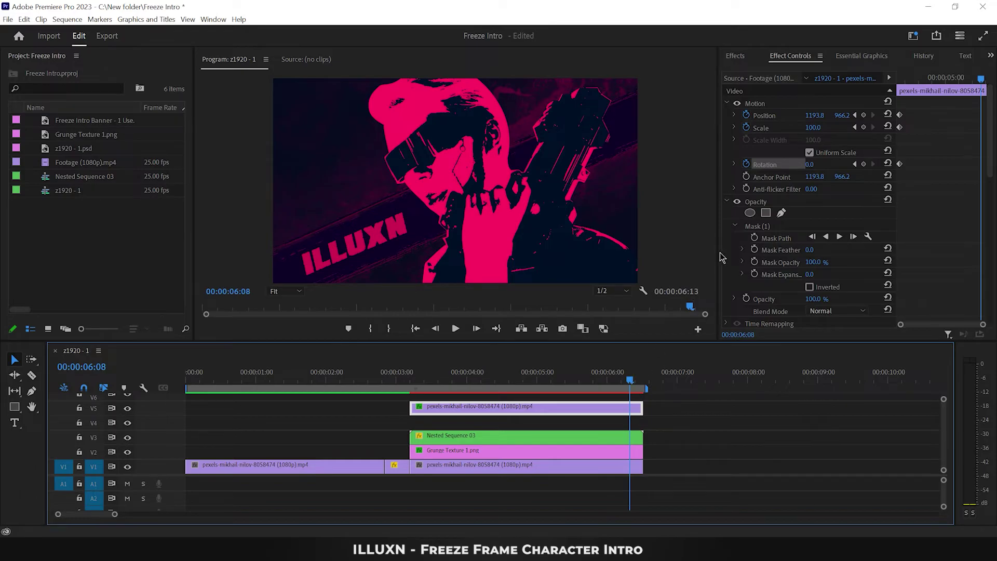
click(813, 127)
text(105)
key(Return)
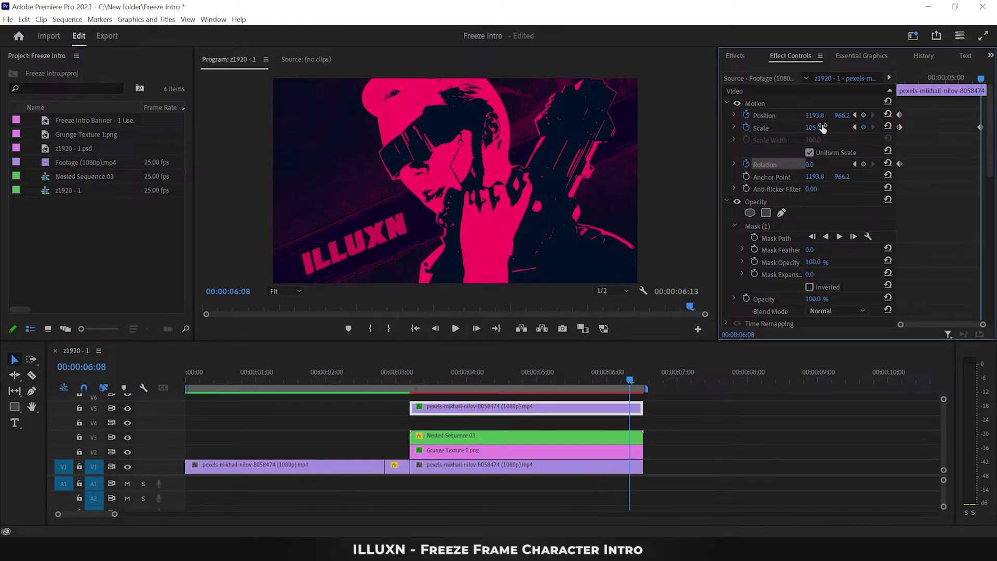
click(818, 163)
key(Return)
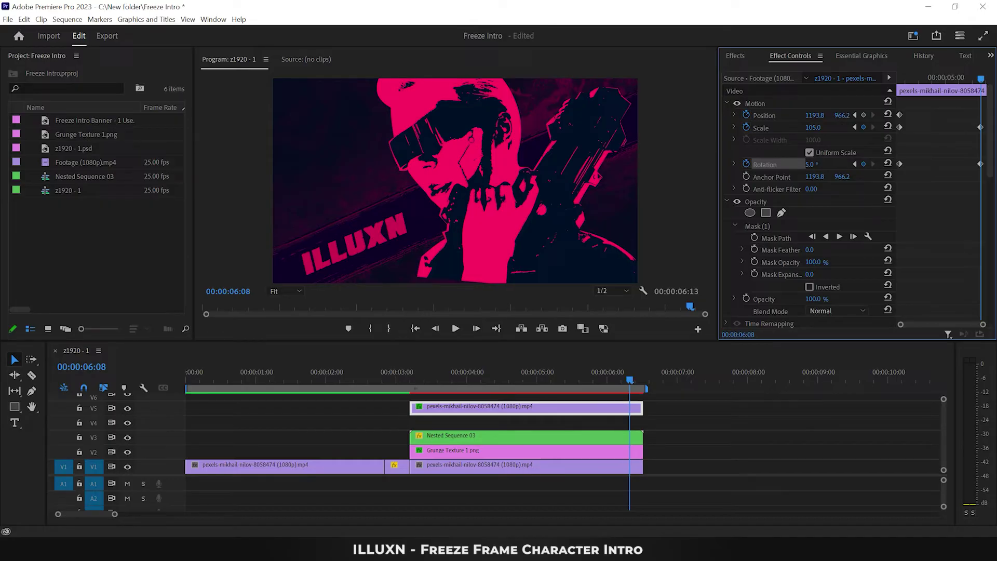
drag(842, 115, 847, 115)
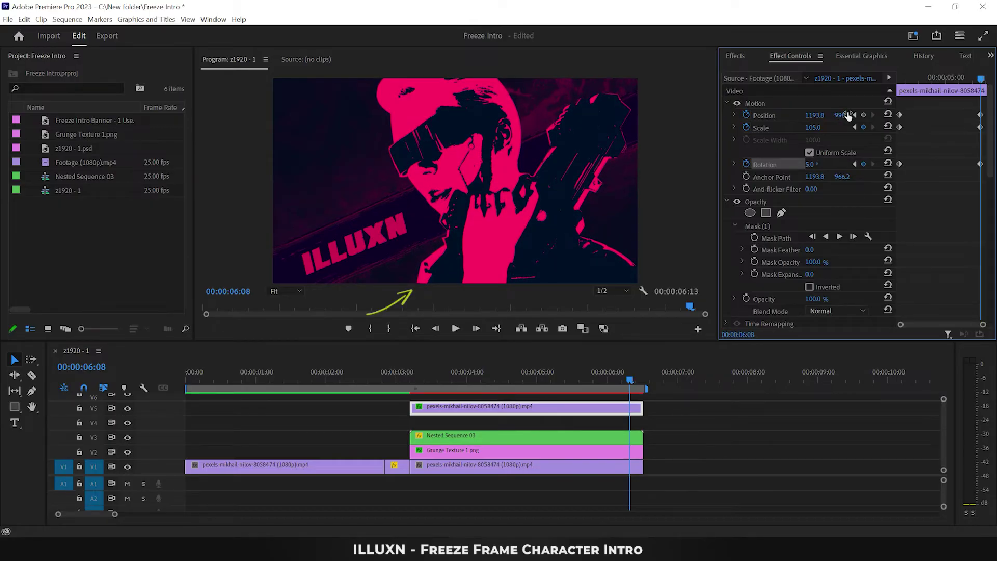
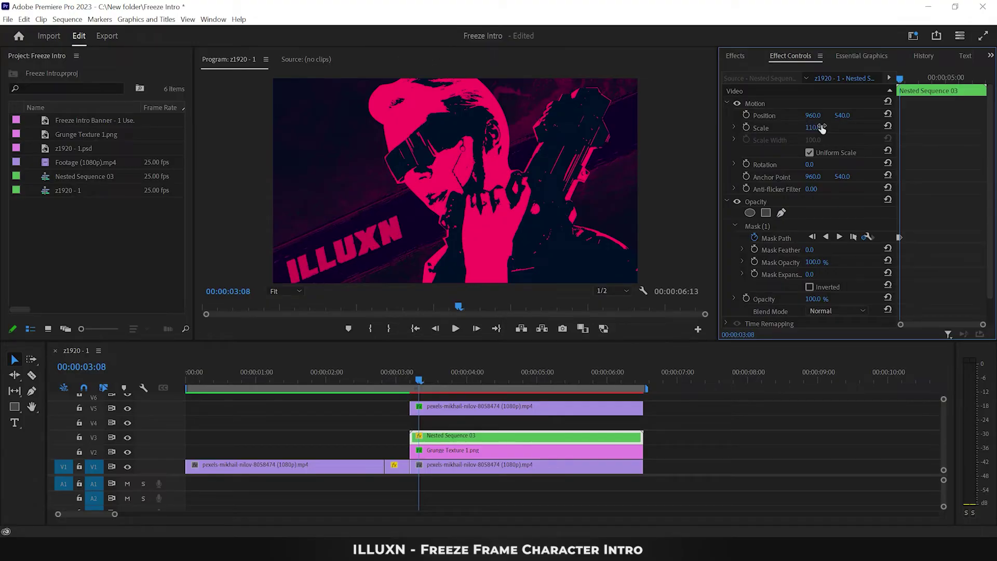
- Animate the nested banner's position from 960, 540 at 00:00:03:08 to 1020, 510 at 00:00:06:08, and play back the intro
click(747, 116)
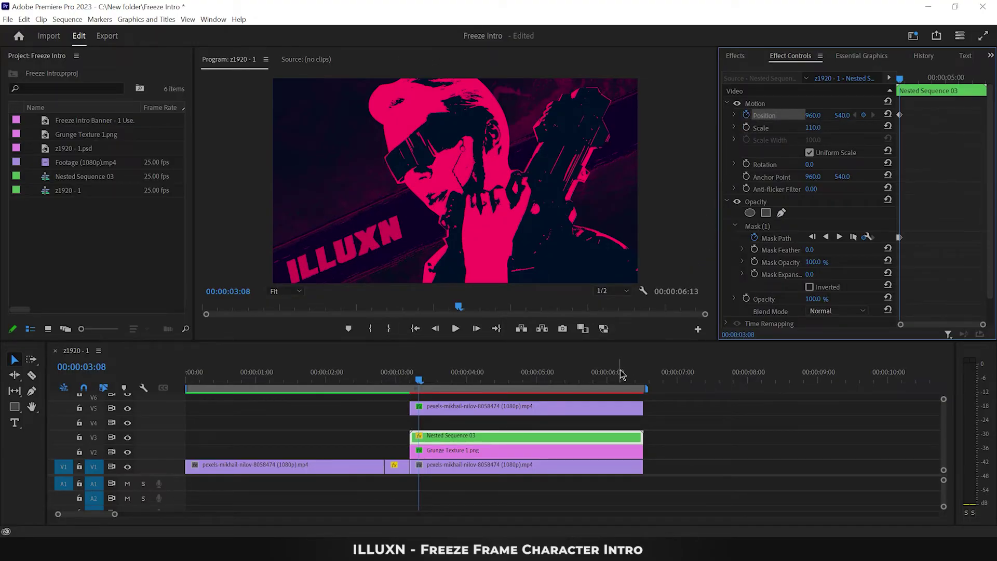
drag(620, 379, 632, 381)
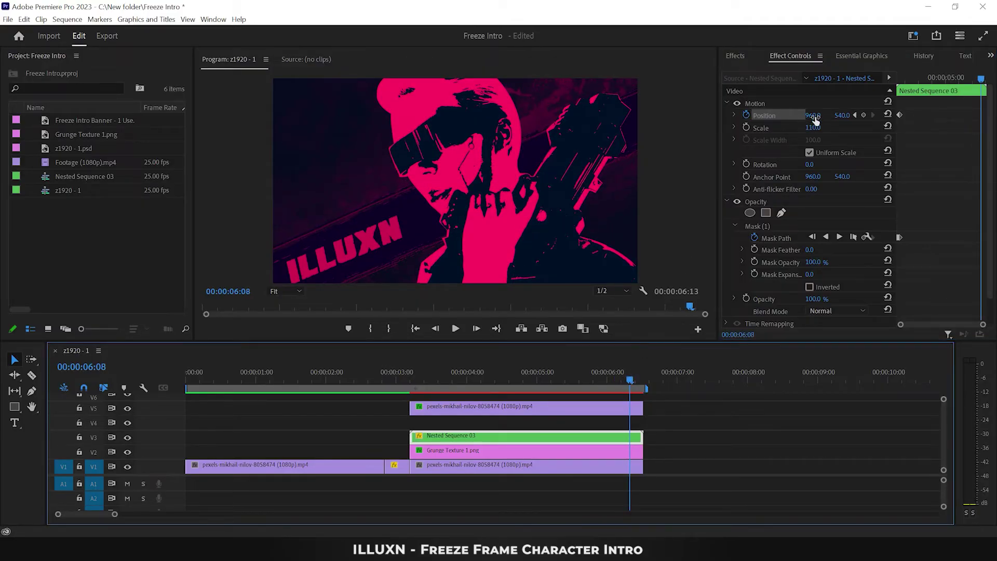
mouse_move(815, 119)
mouse_down()
mouse_move(846, 120)
mouse_move(826, 115)
mouse_up()
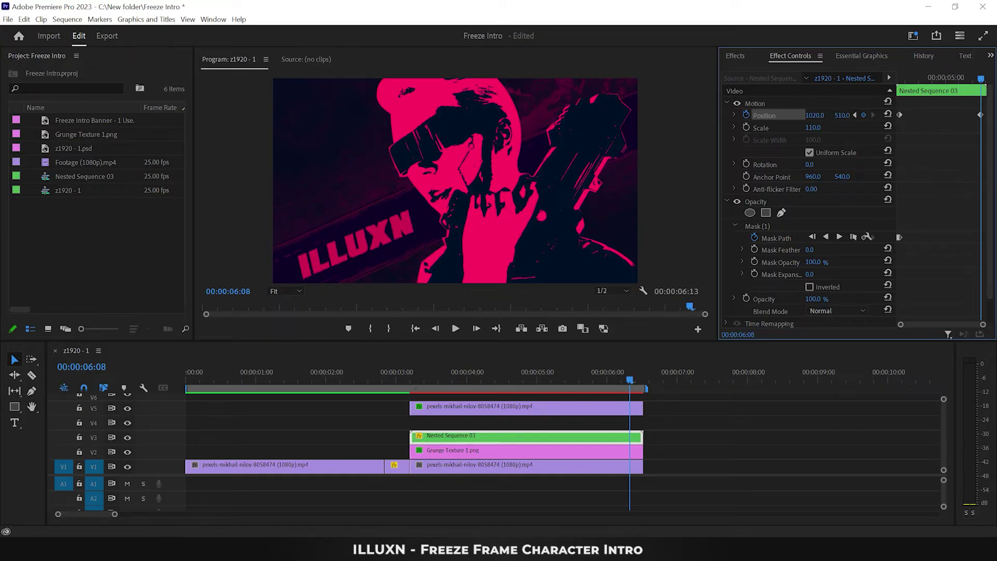
click(371, 377)
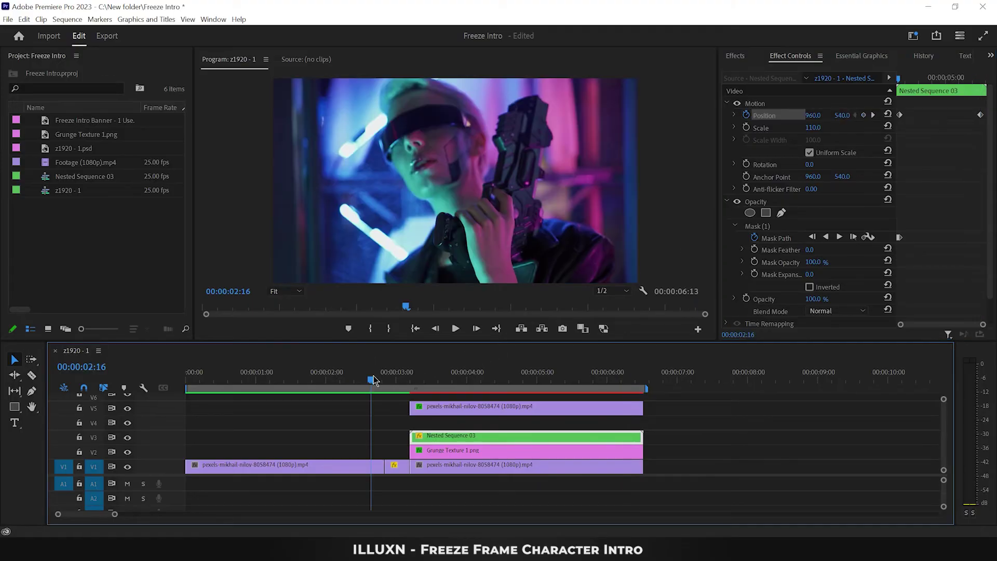
key(space)
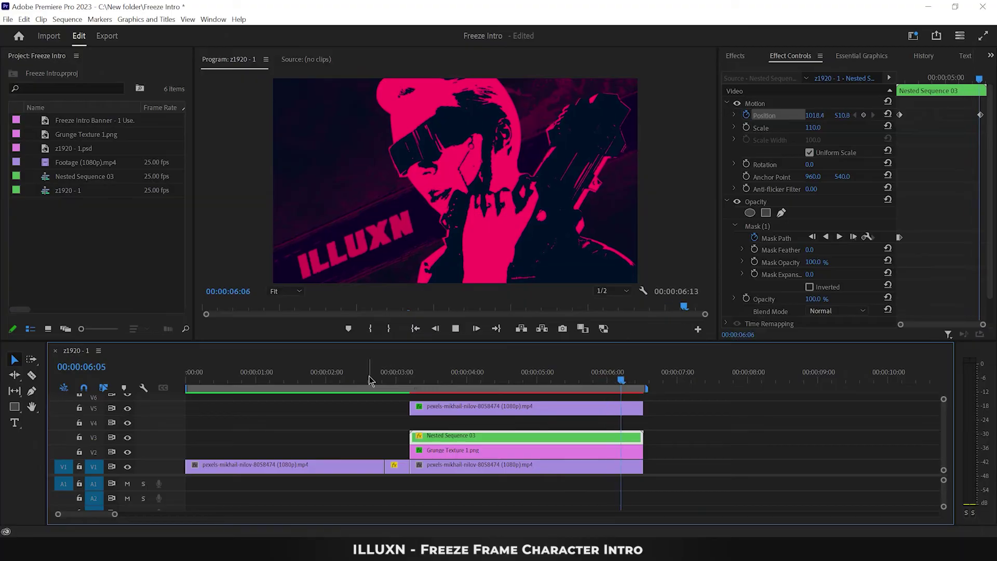
- At 00:00:03:08, set the Grunge Texture 1.png clip's scale to 110 and add a starting position keyframe at 1046, 540
click(410, 381)
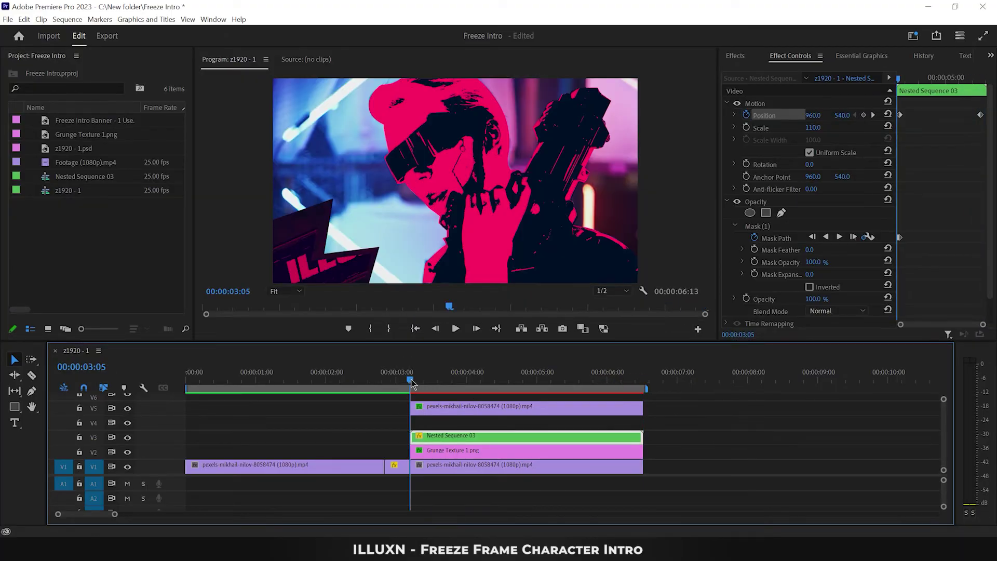
drag(411, 383, 419, 380)
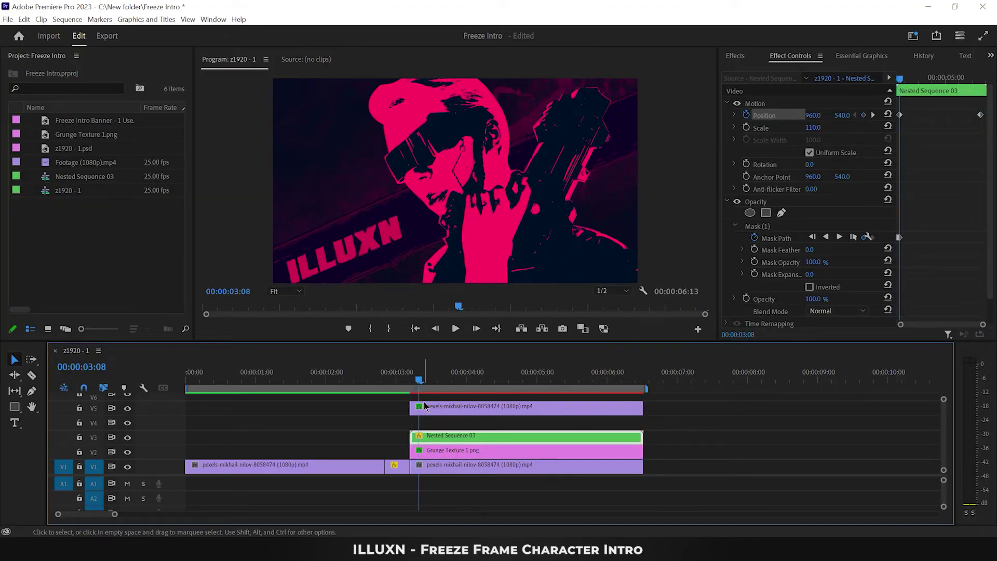
click(428, 450)
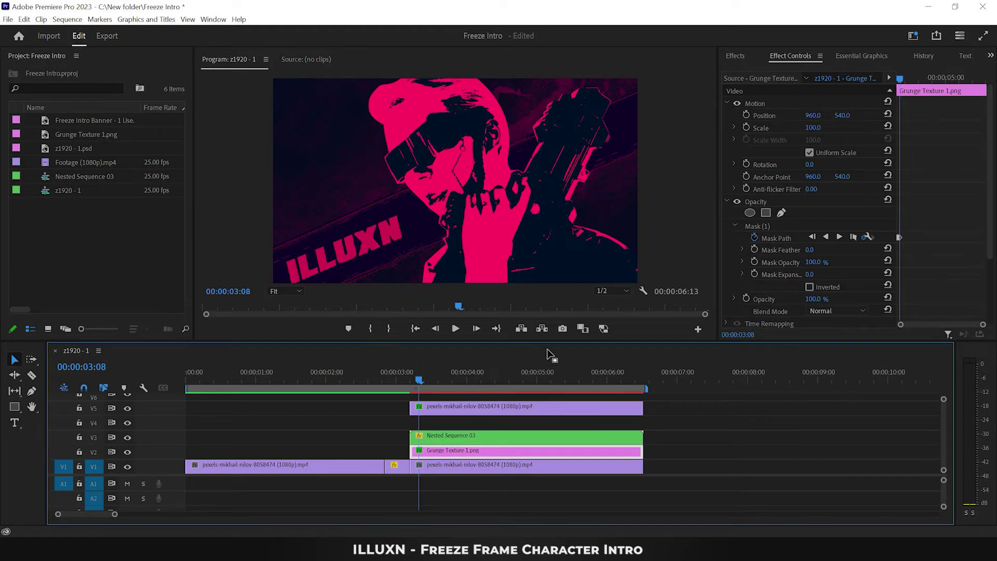
click(813, 128)
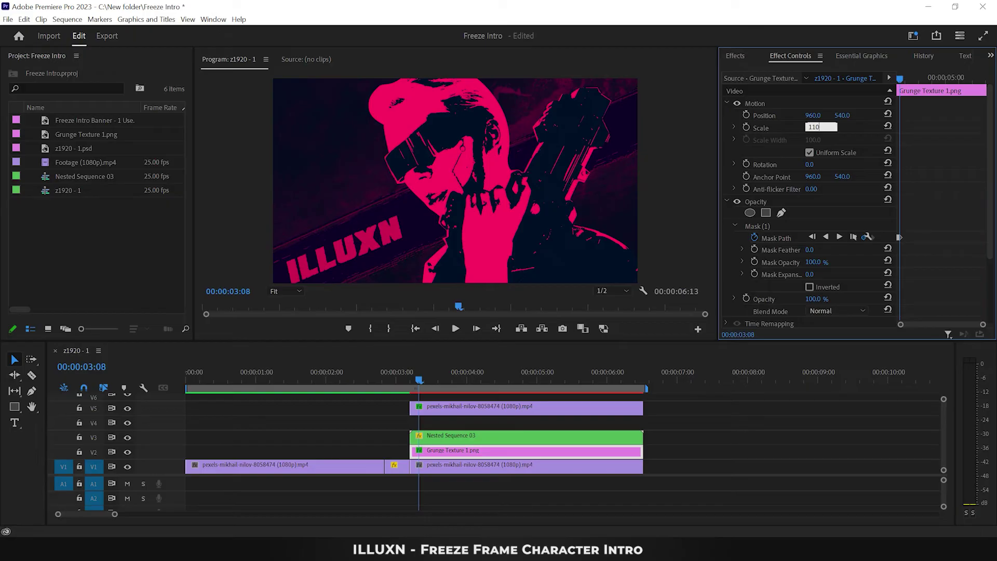
key(Return)
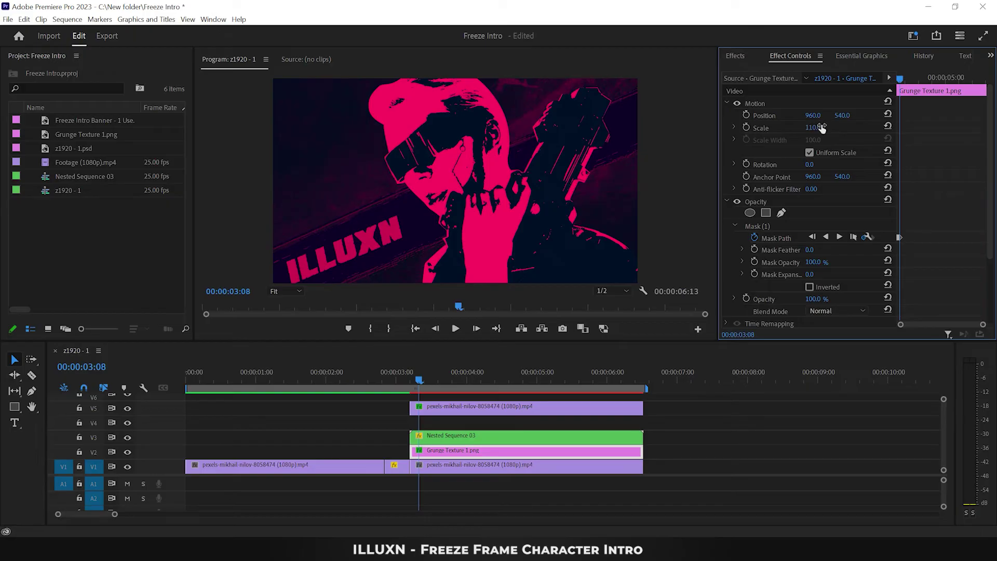
click(747, 115)
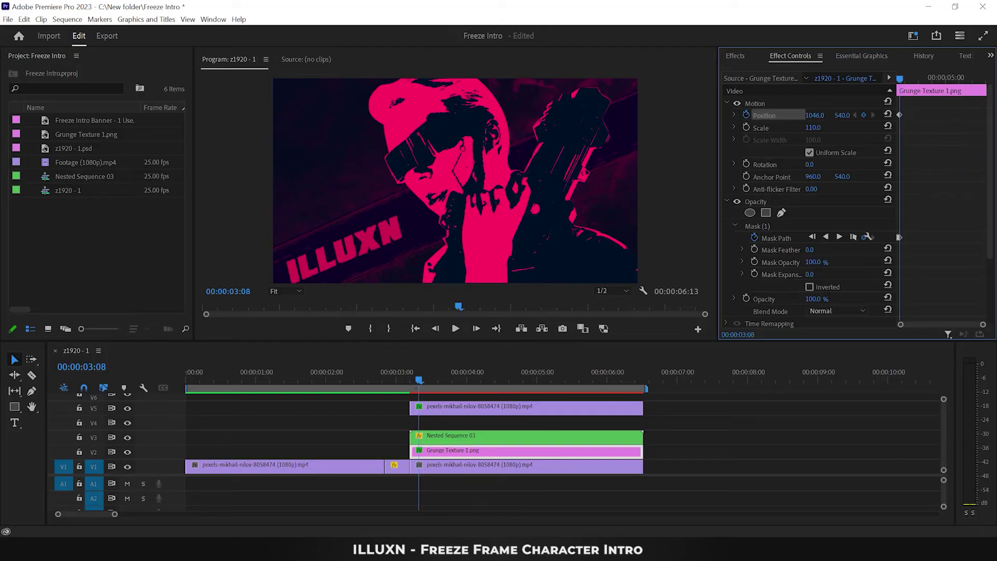
- Keyframe the grunge texture's position to 960, 540 at 00:00:06:08
click(627, 385)
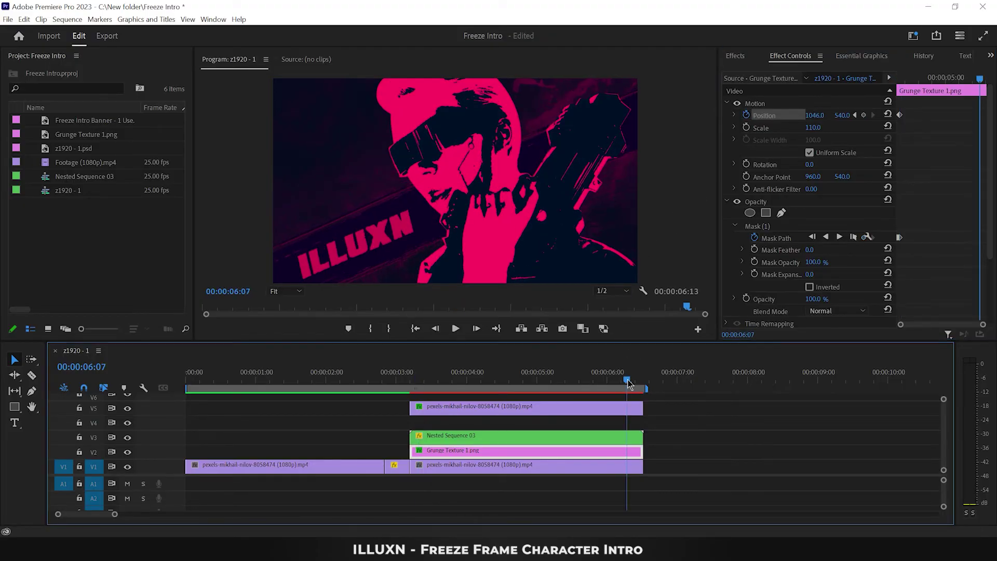
drag(627, 385, 631, 384)
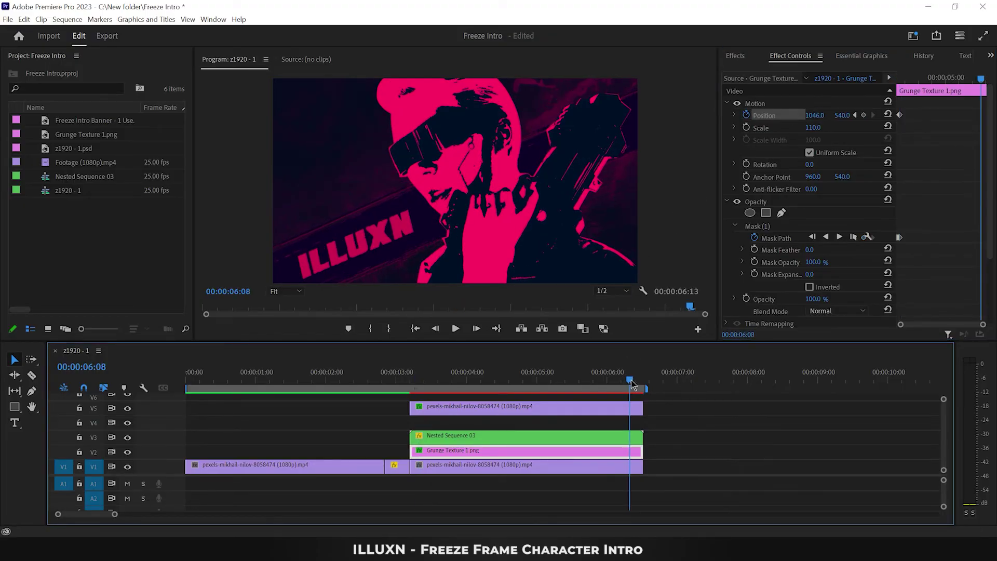
click(816, 115)
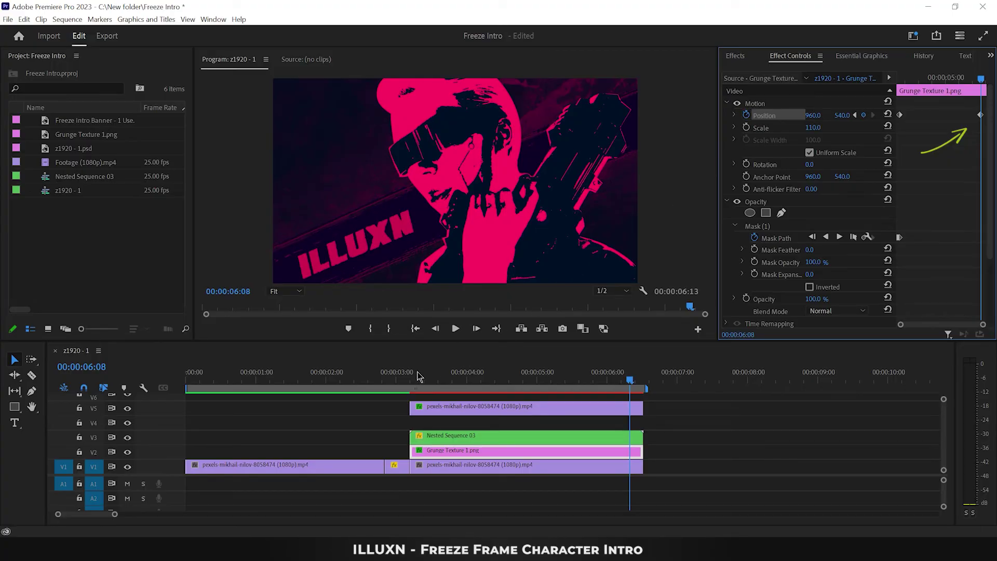
- Play back the whole sequence from the start, and replay it from just before the freeze frame to check the motion
drag(420, 376, 187, 382)
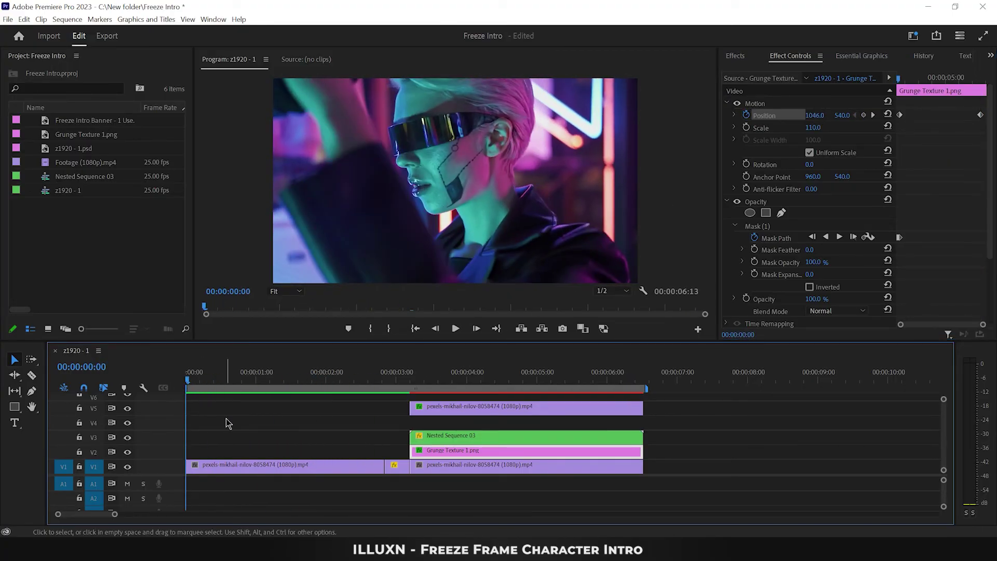
click(229, 423)
key(space)
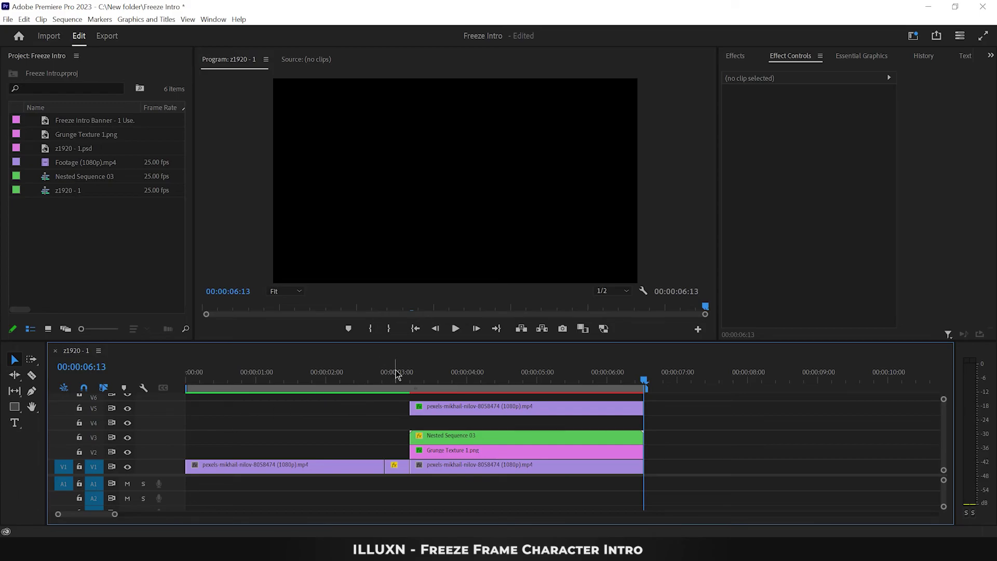
click(381, 378)
key(space)
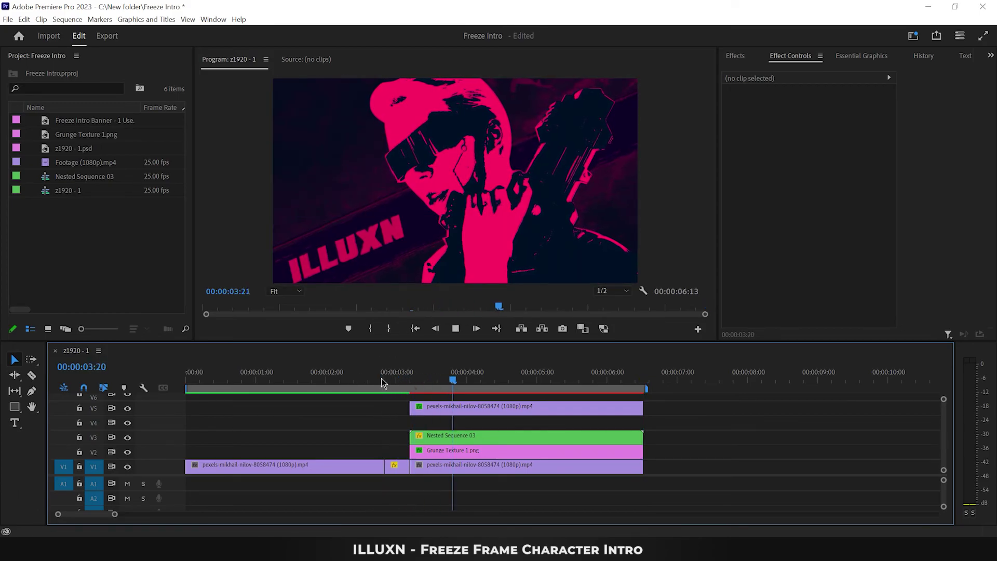